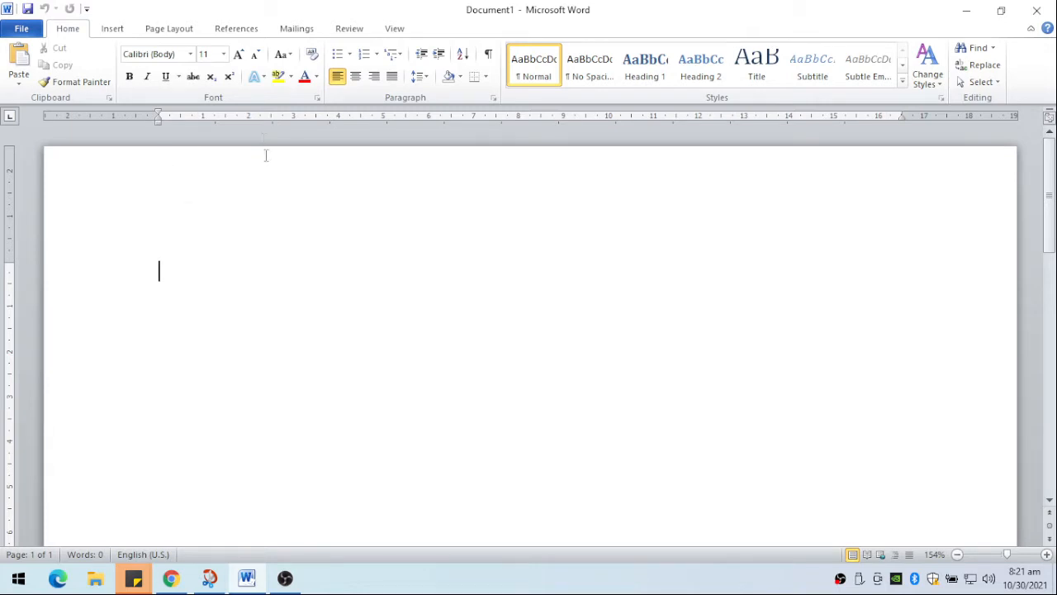
- Start a mail merge for letters and create a new recipient list from scratch
click(294, 30)
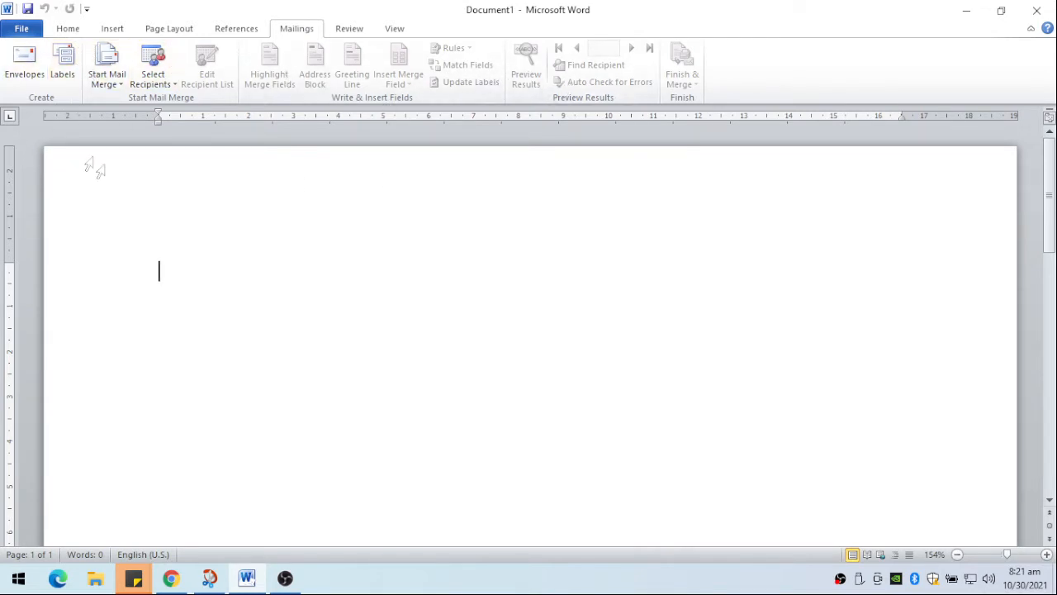
click(107, 66)
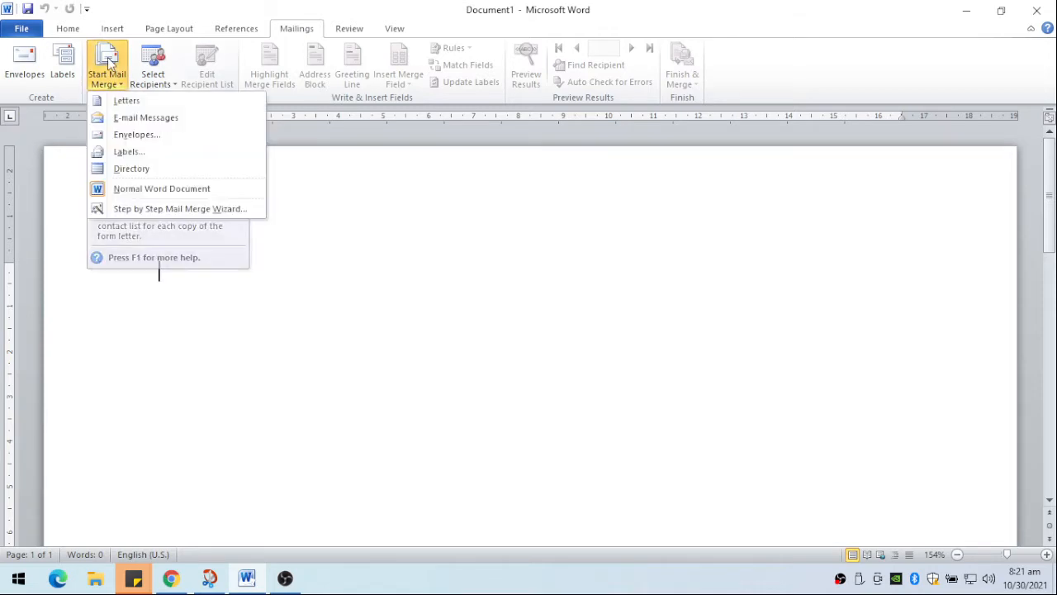
click(124, 102)
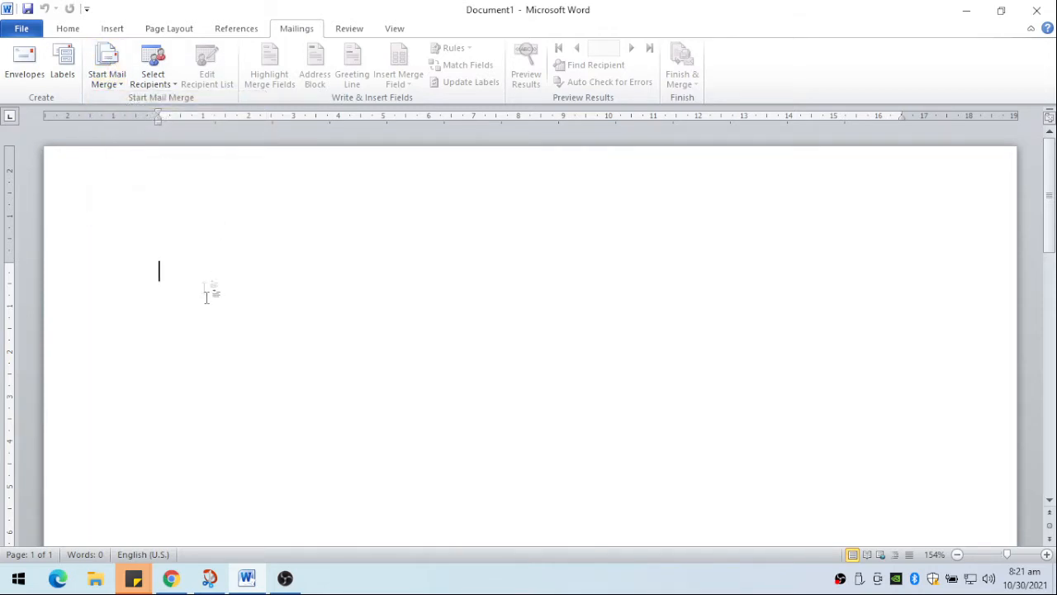
click(176, 88)
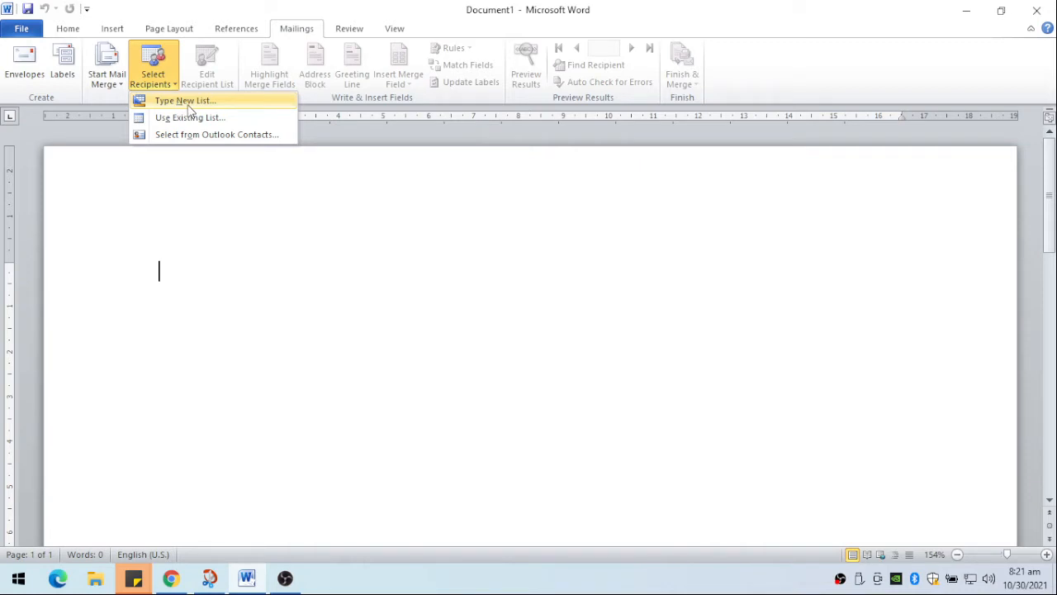
click(188, 102)
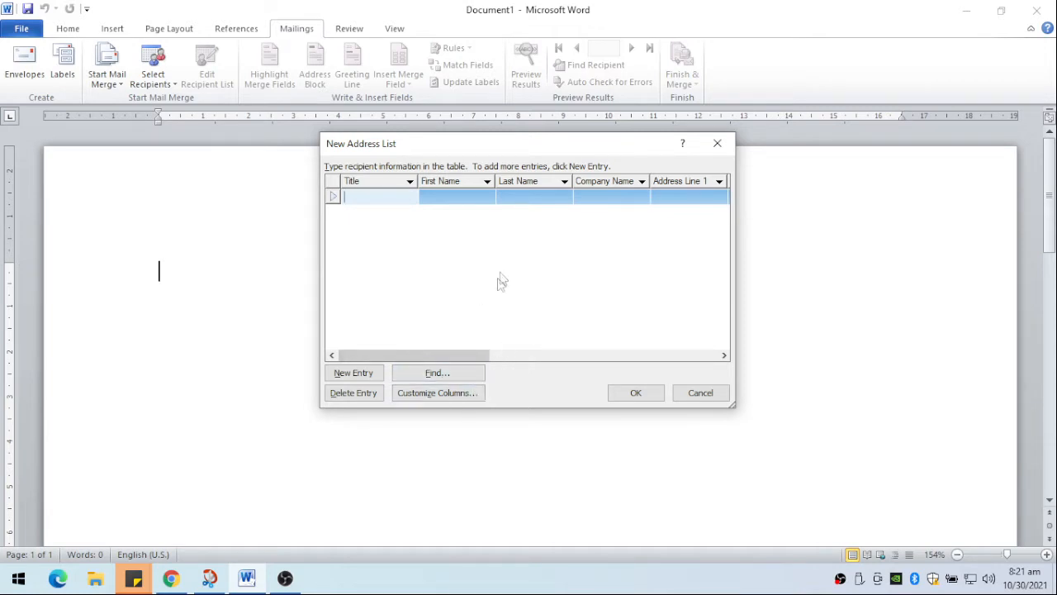
- Delete the State and Country or Region fields from the new address list's columns
click(460, 395)
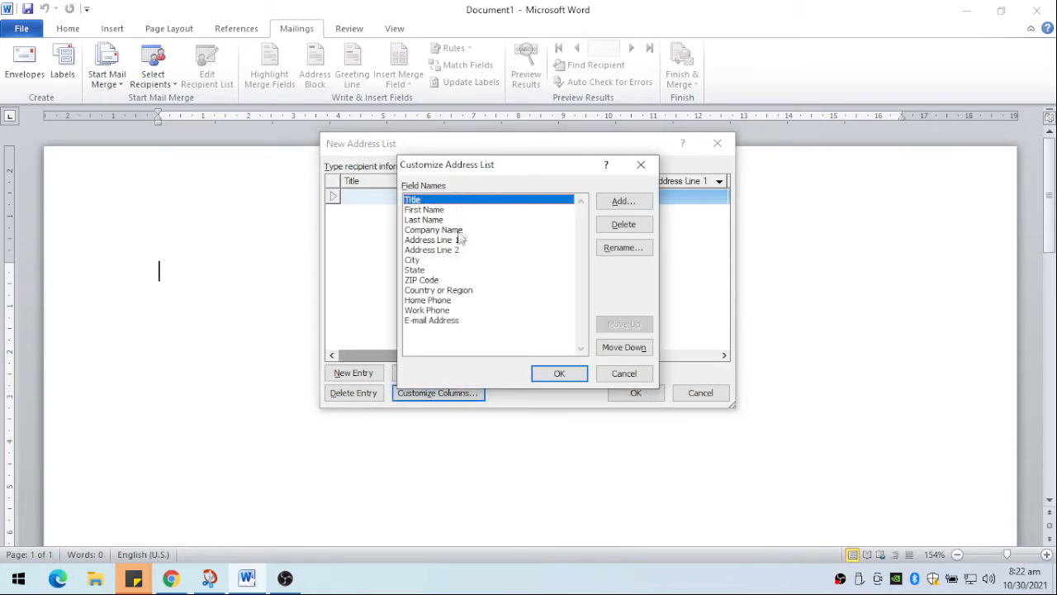
click(417, 272)
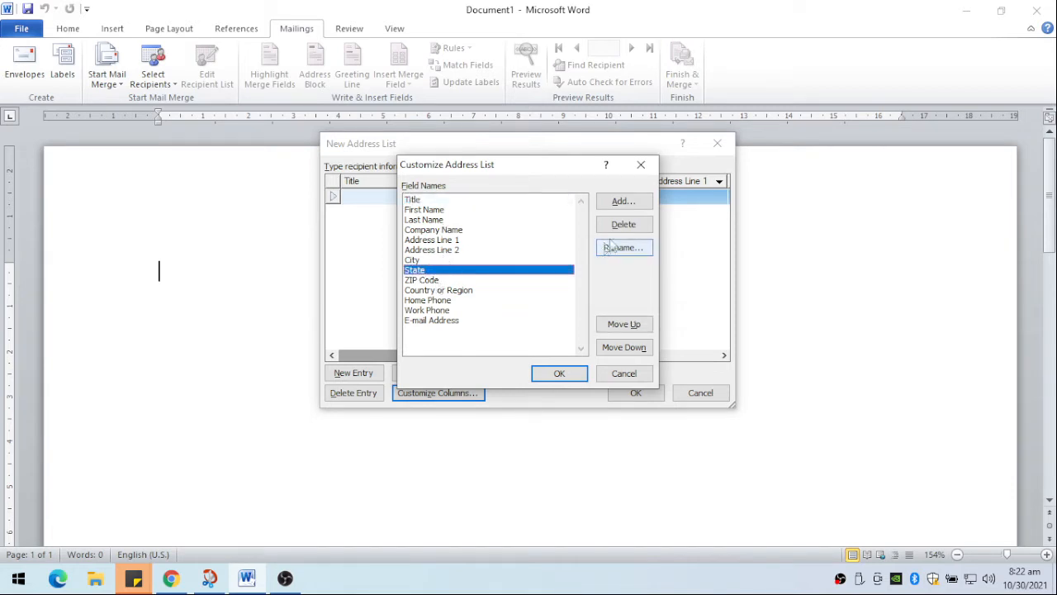
click(630, 227)
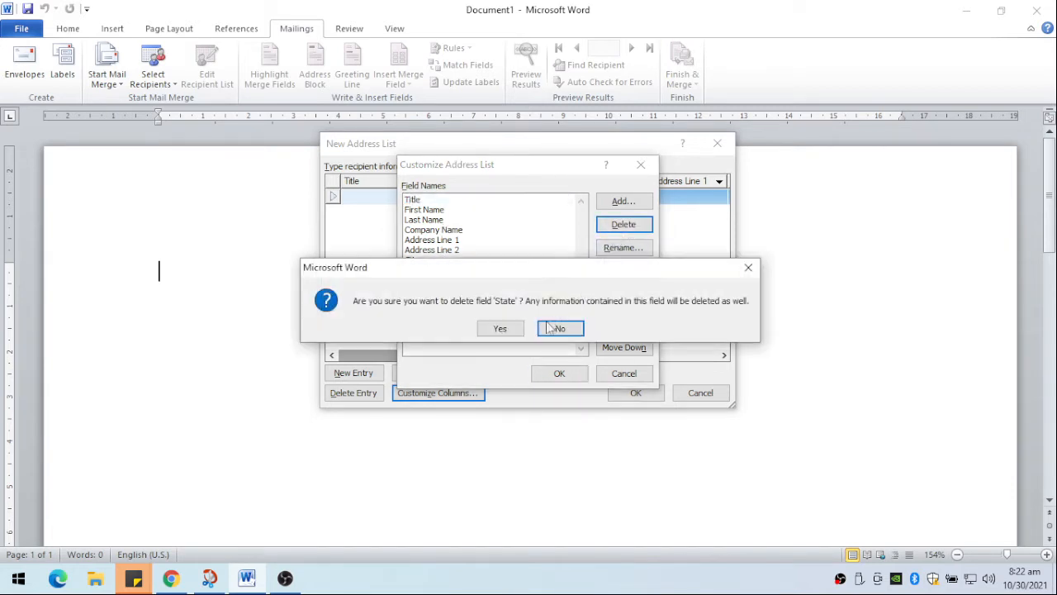
click(502, 329)
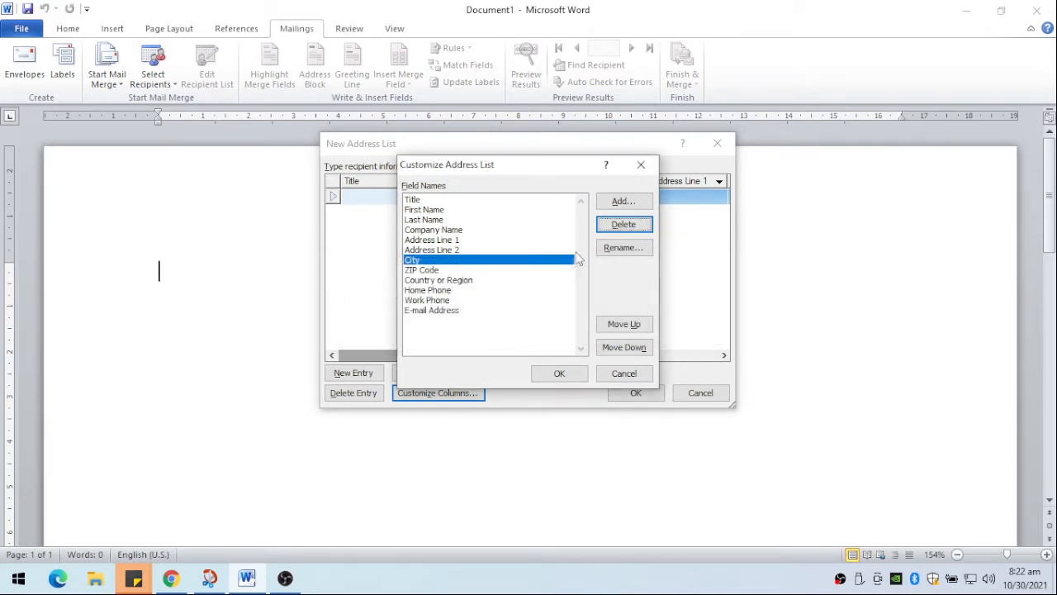
click(441, 281)
click(626, 225)
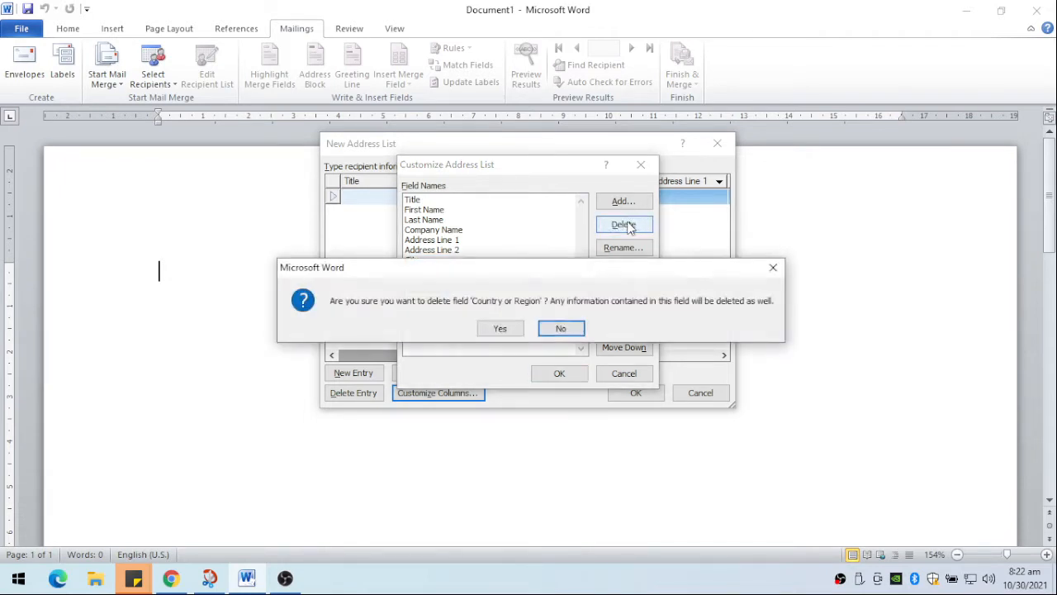
click(499, 329)
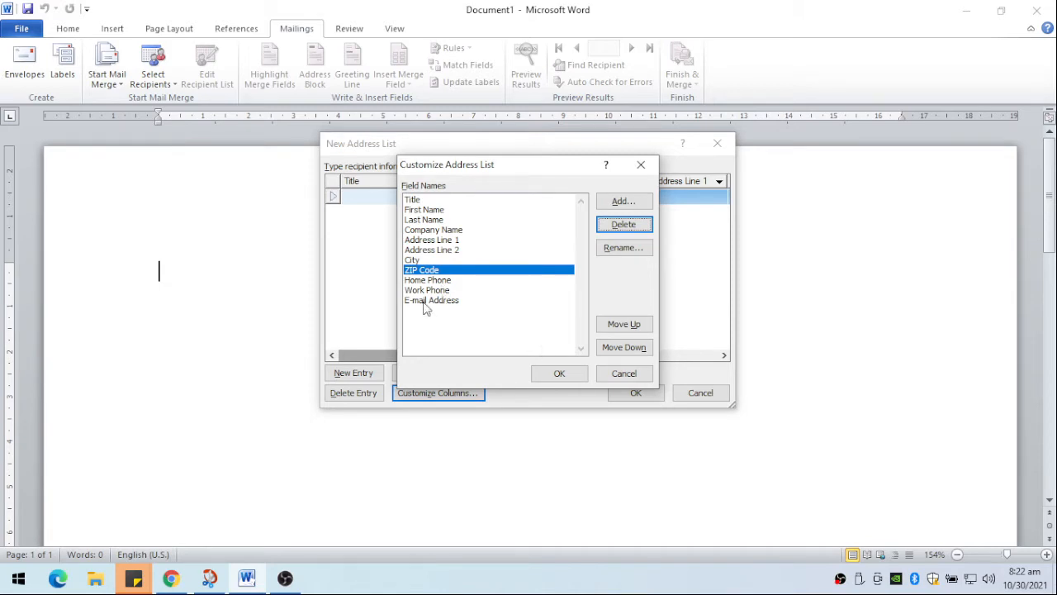
- Add a field named sex to the address list and place it directly after Last Name
click(626, 203)
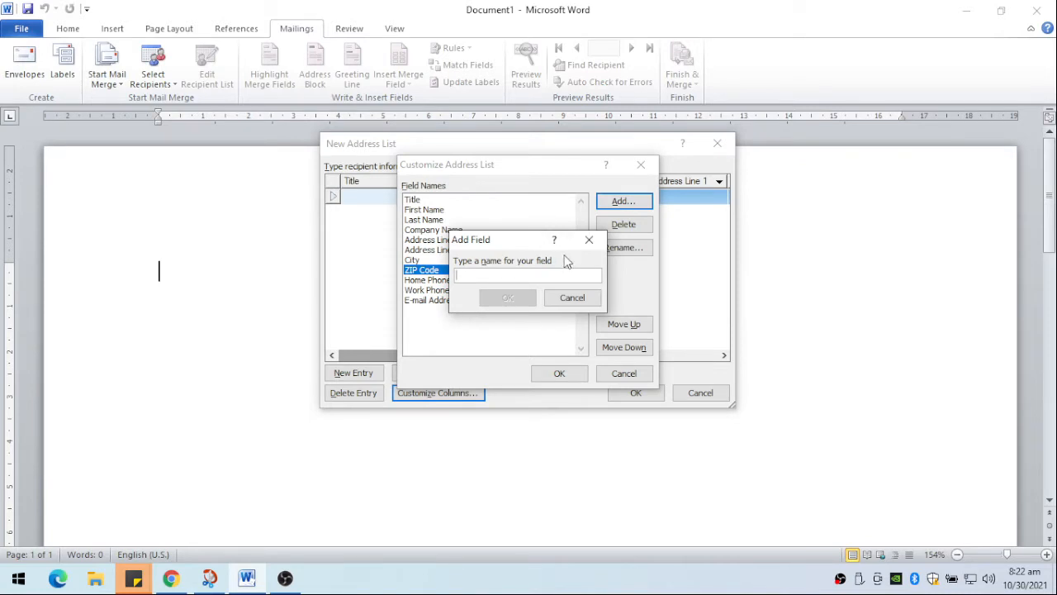
text(sex)
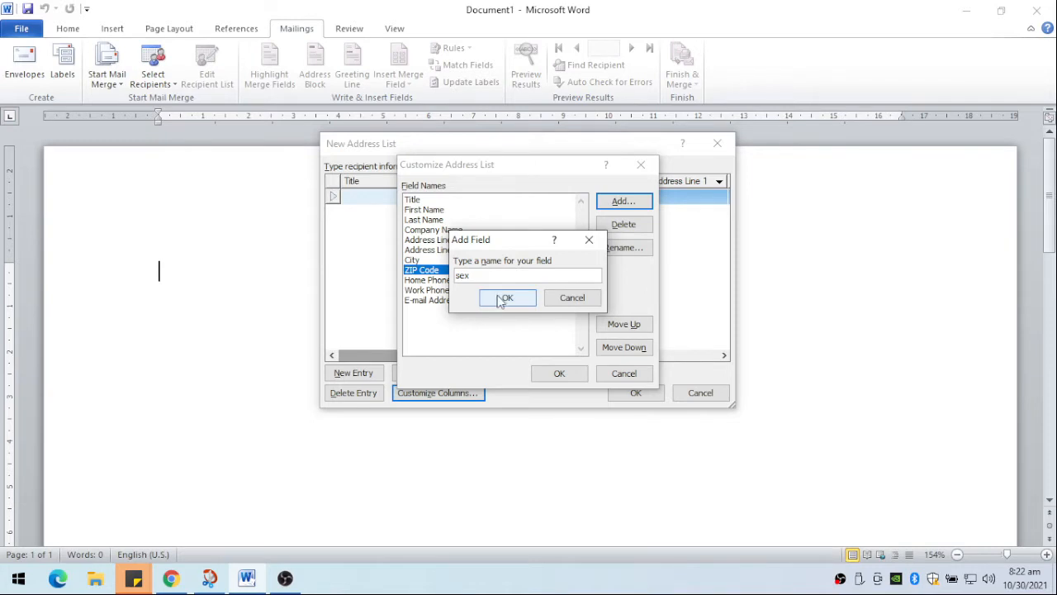
click(504, 298)
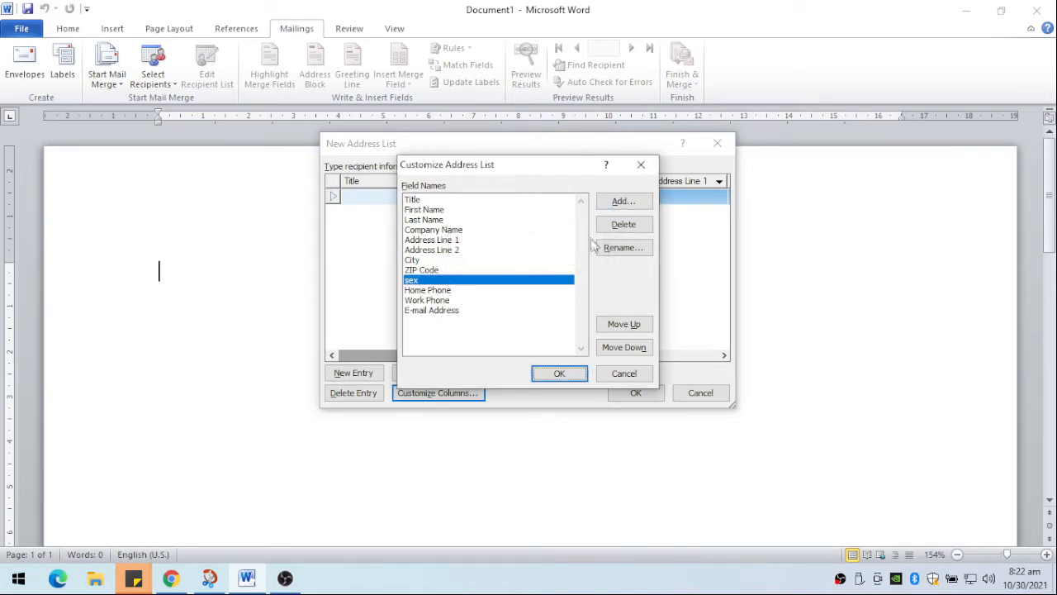
click(620, 325)
click(620, 326)
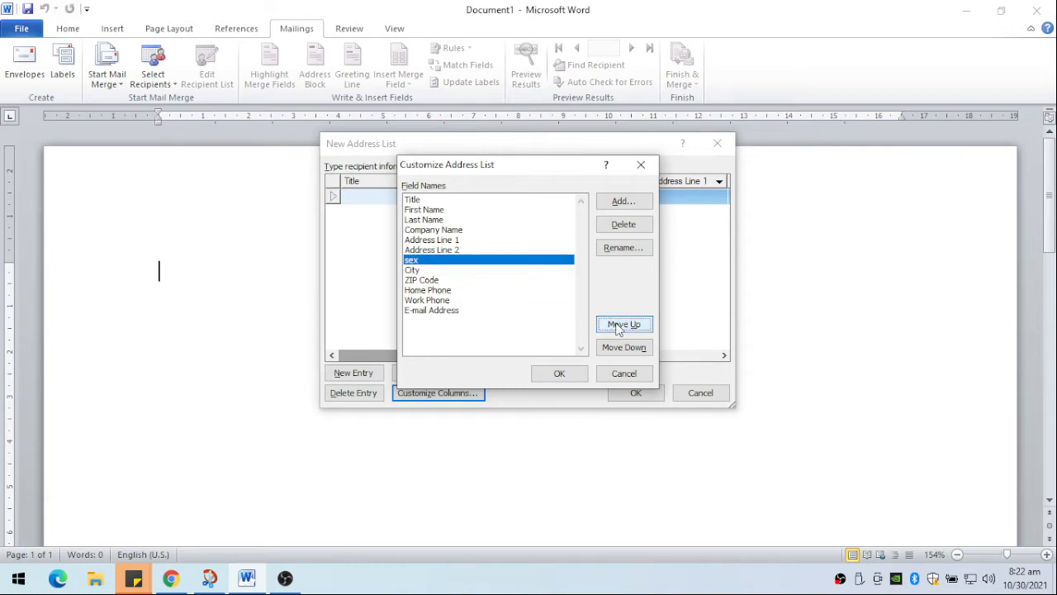
click(619, 326)
click(626, 327)
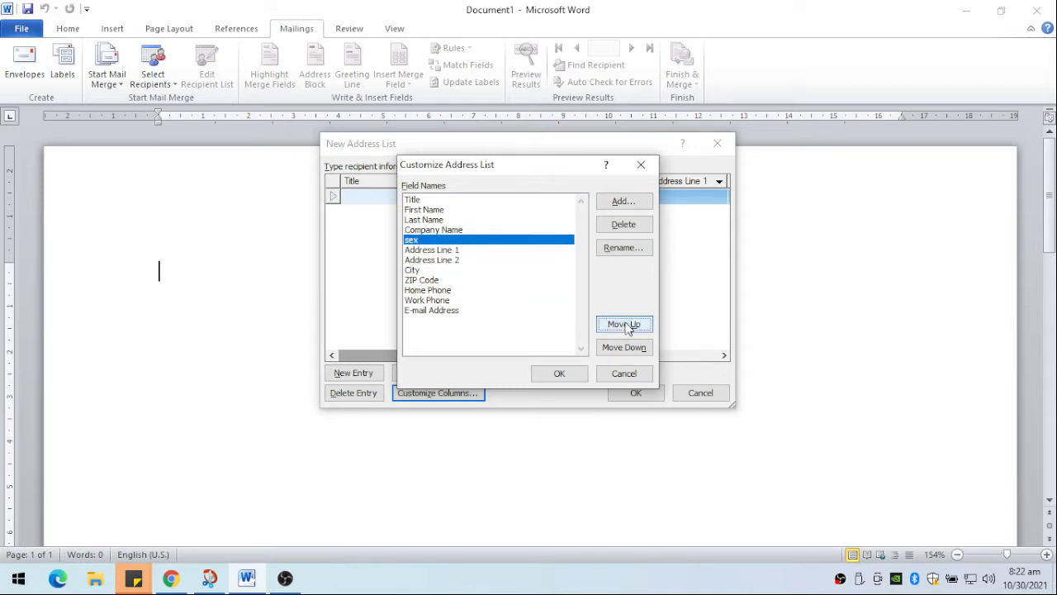
click(626, 325)
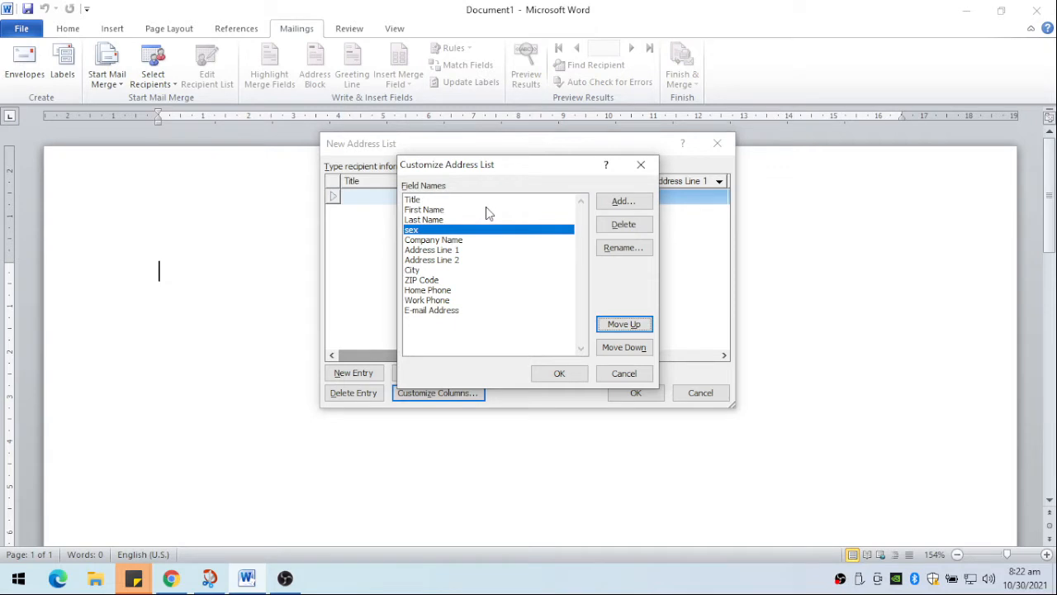
click(560, 374)
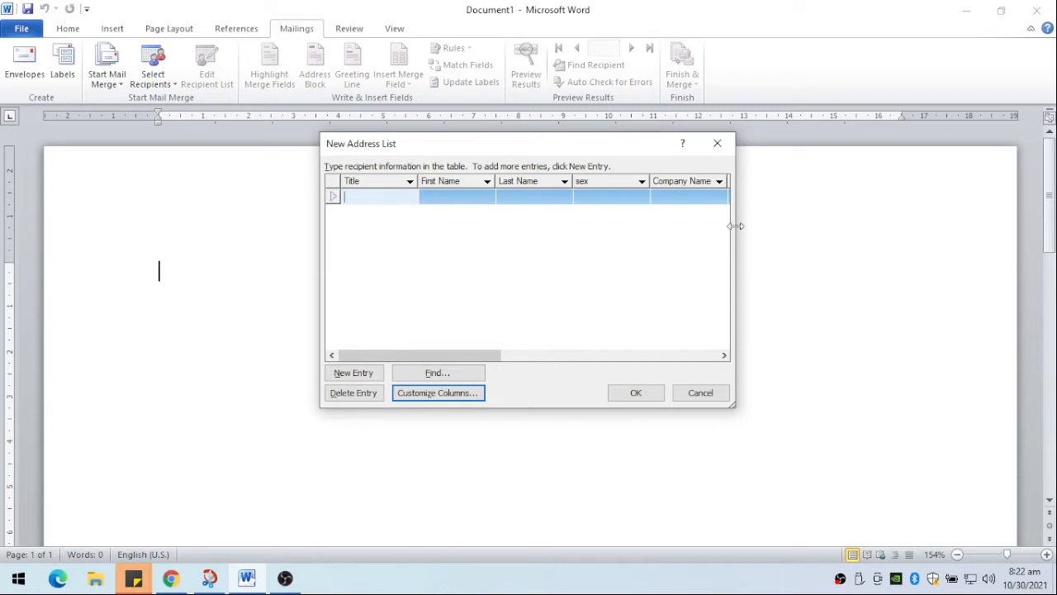
- Enter the first recipient's title Atty., first name, last name and sex M in the widened address list
drag(737, 226, 925, 226)
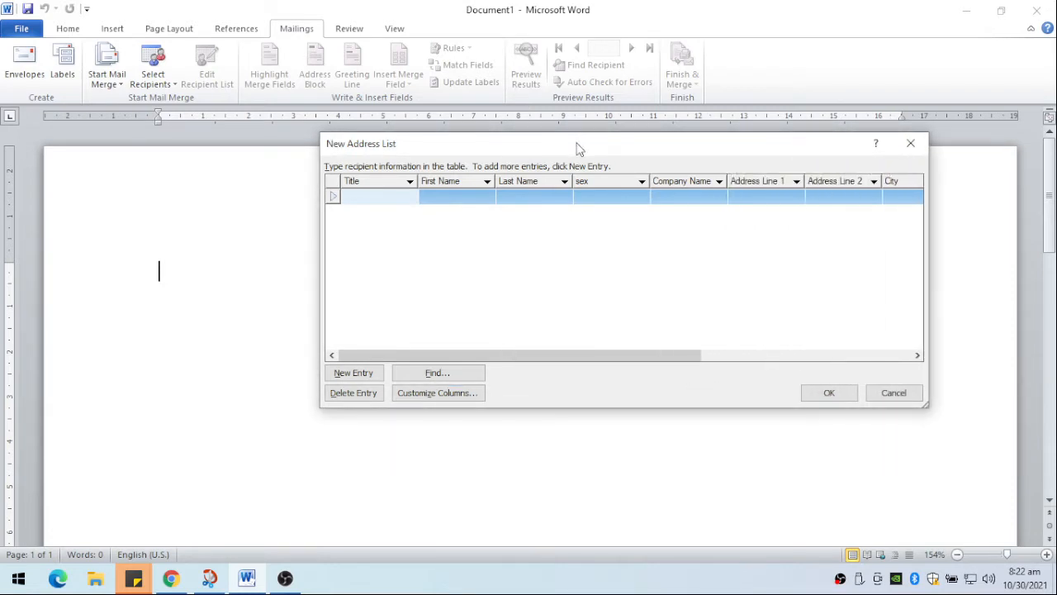
drag(580, 147, 436, 198)
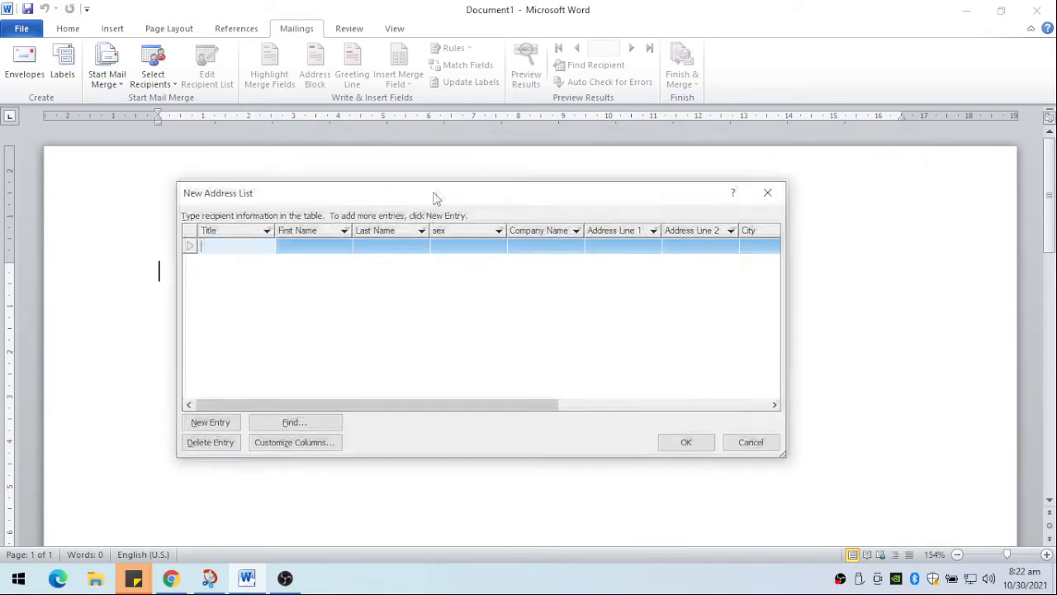
text(Atty.)
key(Tab)
click(392, 241)
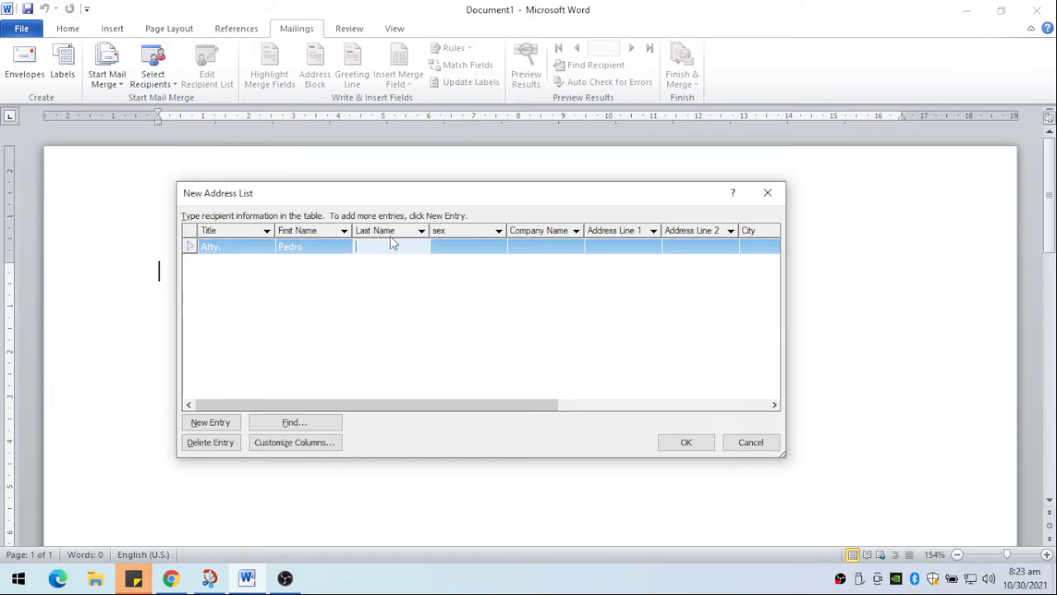
key(Tab)
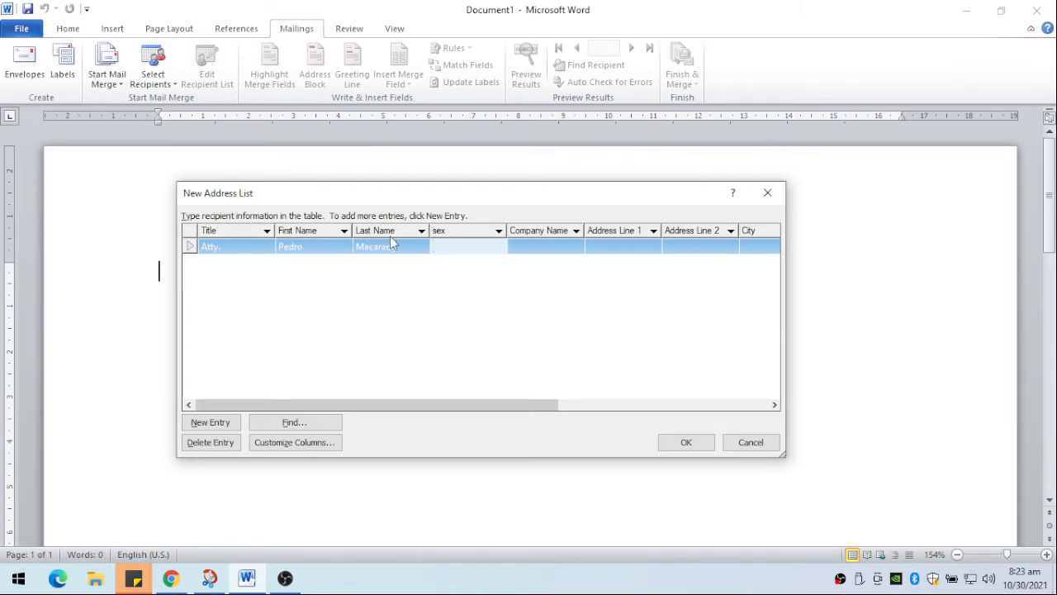
text(M)
key(Tab)
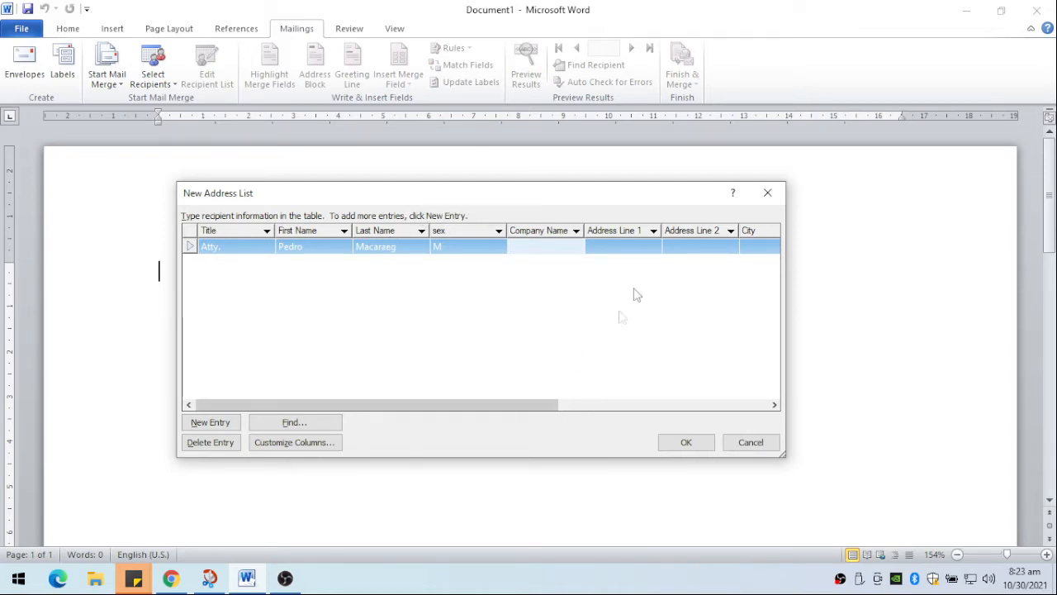
- Enter ABC Company as the first recipient's company and fill in the first address line
drag(498, 404, 500, 354)
text(ABC Company)
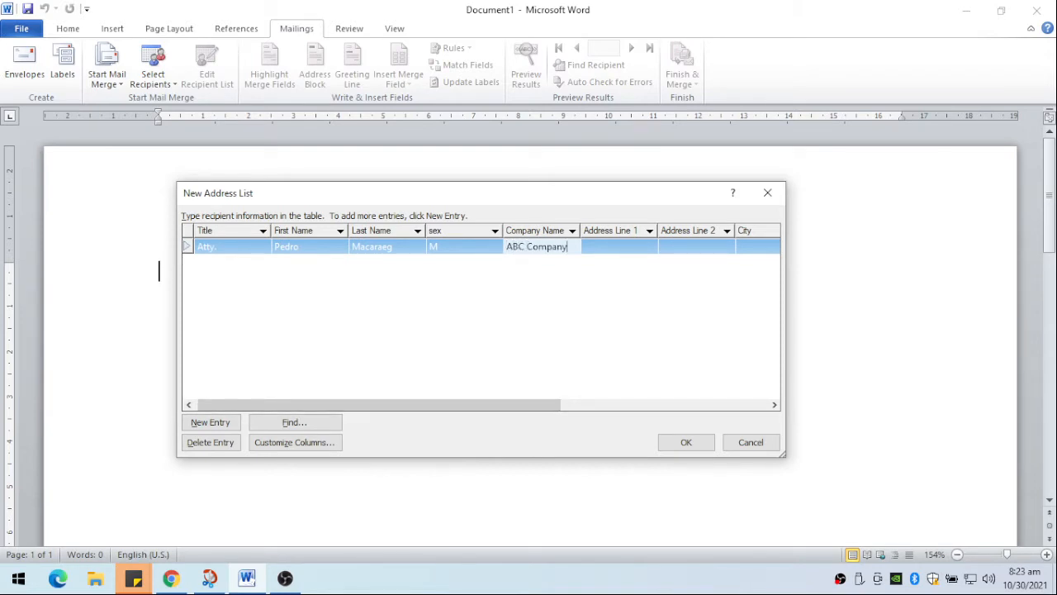
key(Tab)
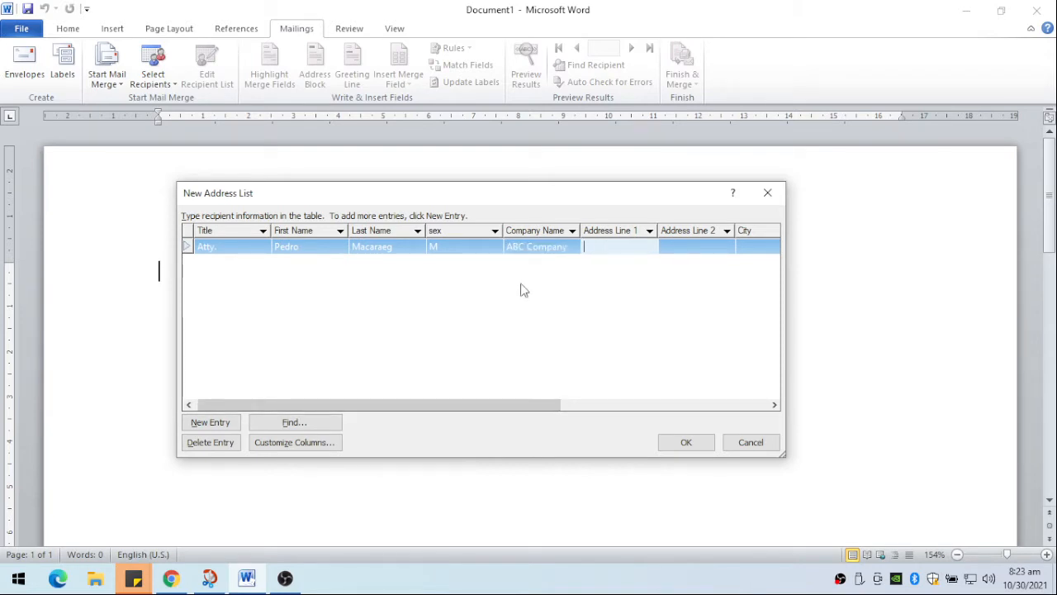
text(Perez Blvd.)
key(Tab)
text(Dagupa)
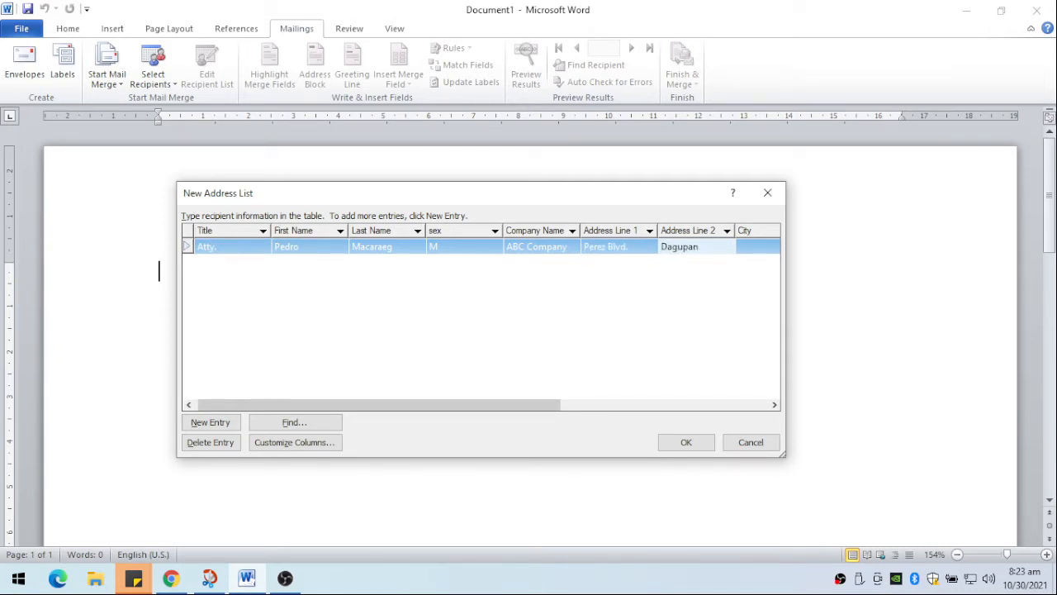
key(BackSpace)
key(BackSpace)
key(BackSpace)
key(BackSpace)
key(BackSpace)
key(BackSpace)
key(BackSpace)
key(Tab)
text(Dagupa)
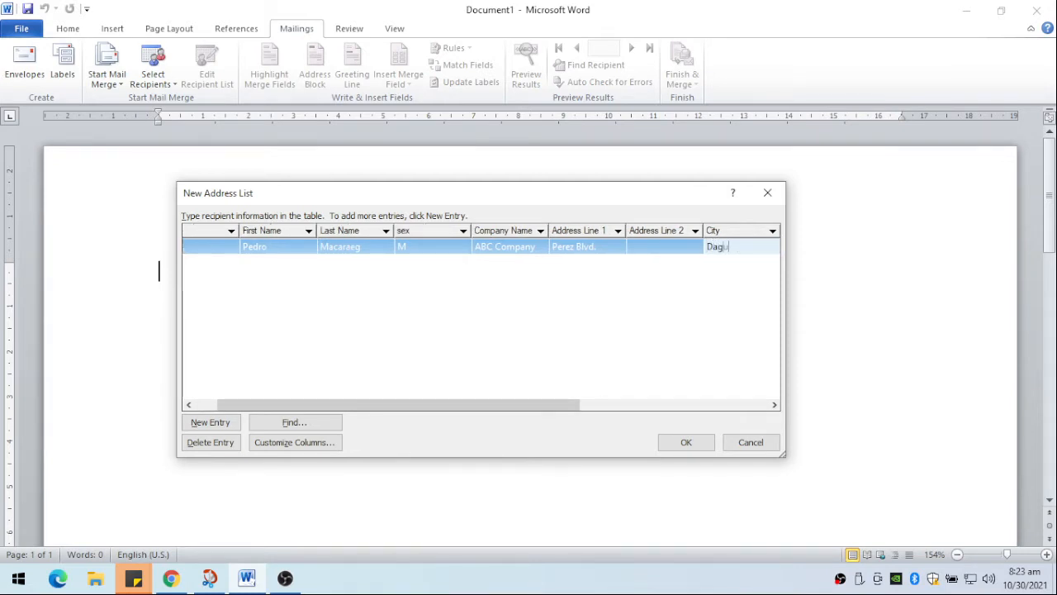
key(BackSpace)
key(BackSpace)
key(BackSpace)
key(BackSpace)
key(BackSpace)
key(BackSpace)
key(shift+Tab)
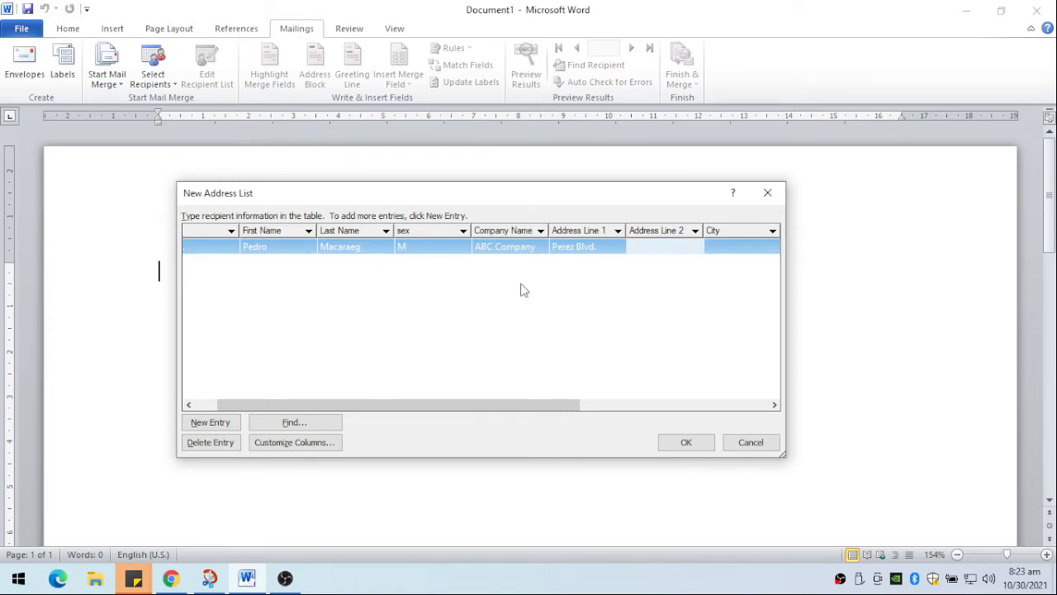
key(shift+Tab)
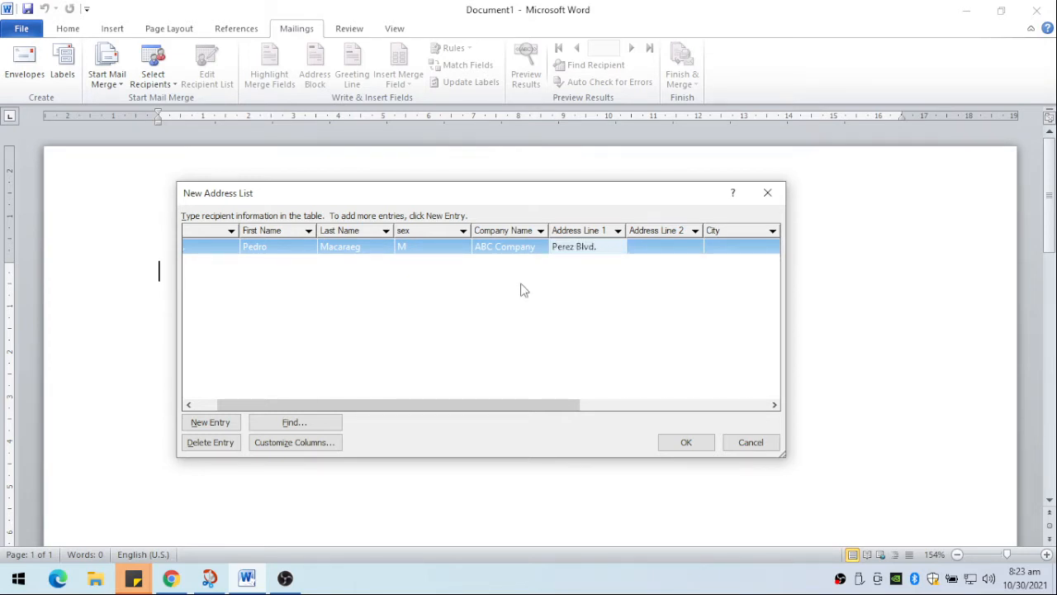
- Fill in the first recipient's second address line and city
click(642, 246)
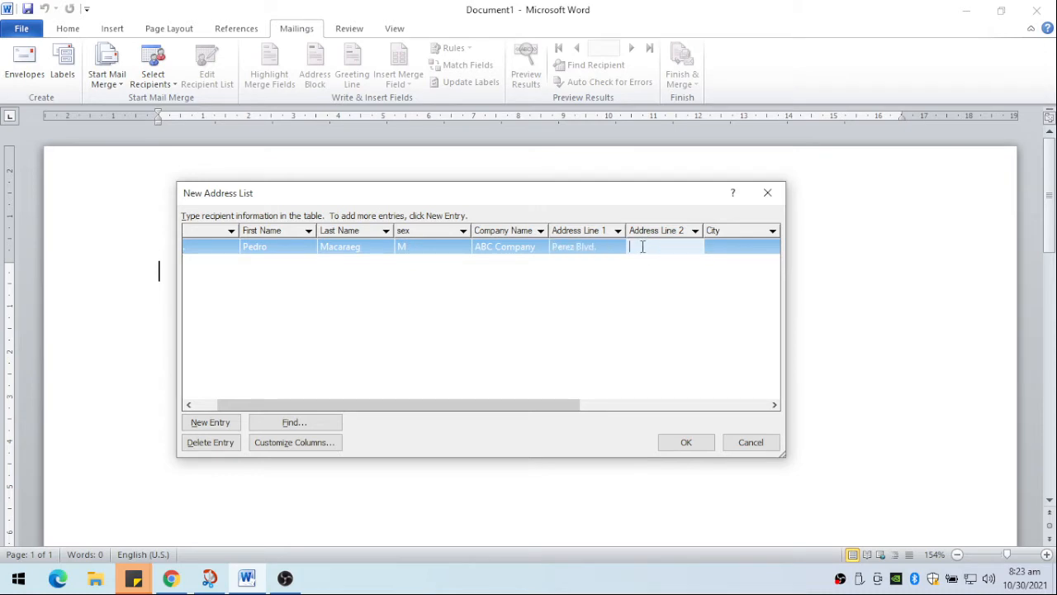
text(Pogo Ch)
text(ci)
key(BackSpace)
key(BackSpace)
text(ico)
key(Tab)
text(D)
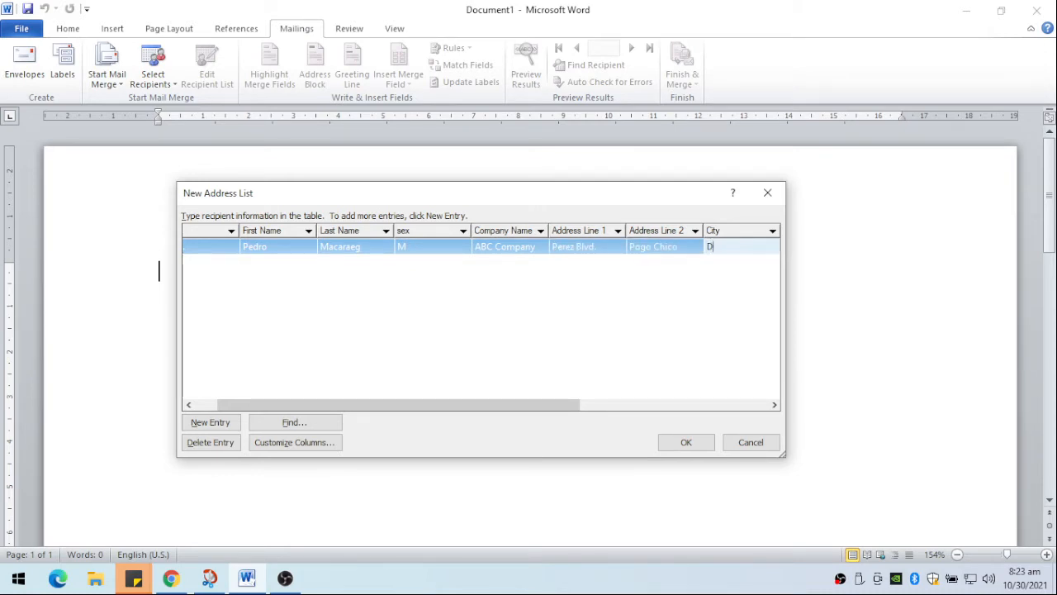
text(agpan)
key(BackSpace)
key(BackSpace)
key(BackSpace)
text(upan City)
key(Tab)
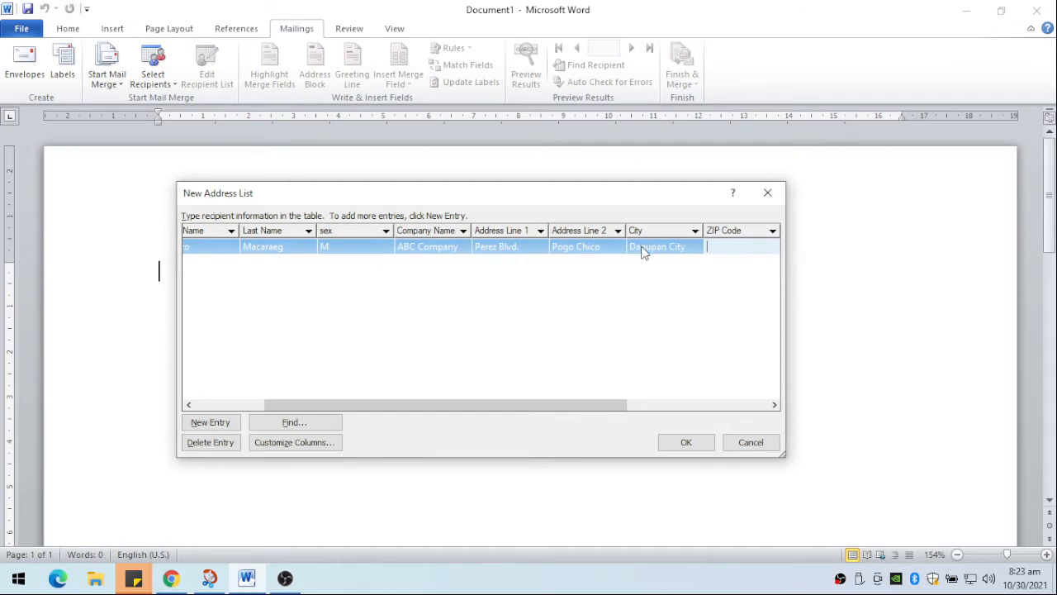
- Fill in the first recipient's ZIP code, home and work phone numbers and e-mail address, and start a new entry
text(2400)
key(Tab)
text(234234234)
key(Tab)
text(2342342342)
key(Tab)
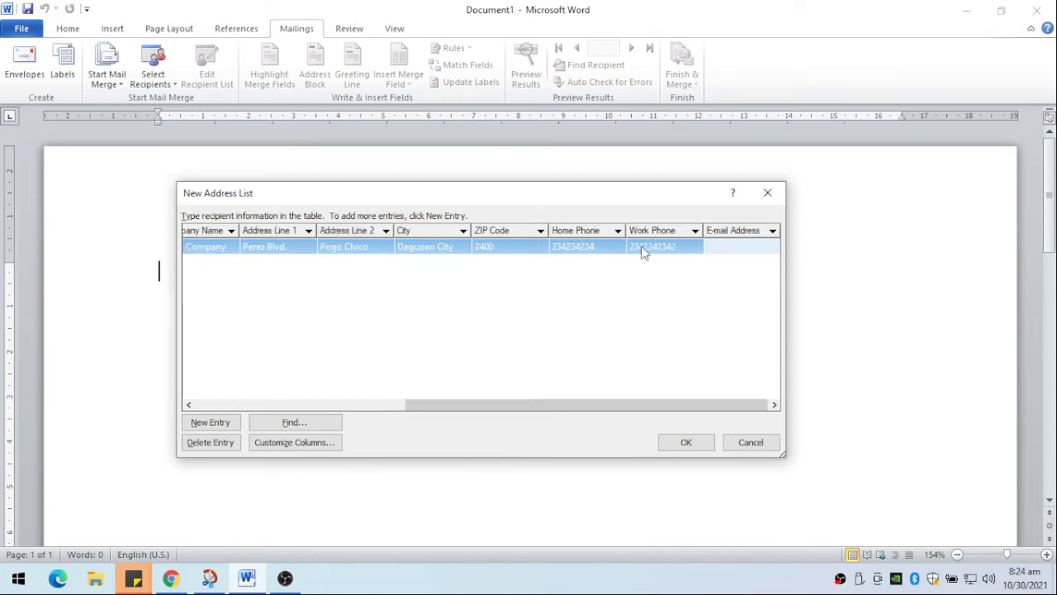
key(Tab)
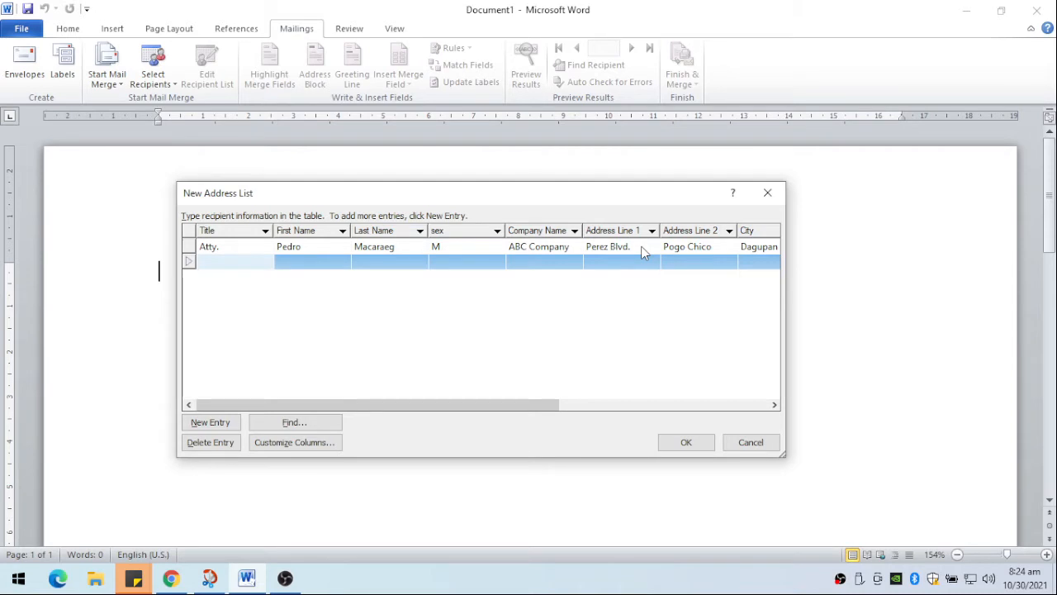
- Enter the second recipient's title Dr., first name, last name and sex F in the address list
text(Dr.)
key(Tab)
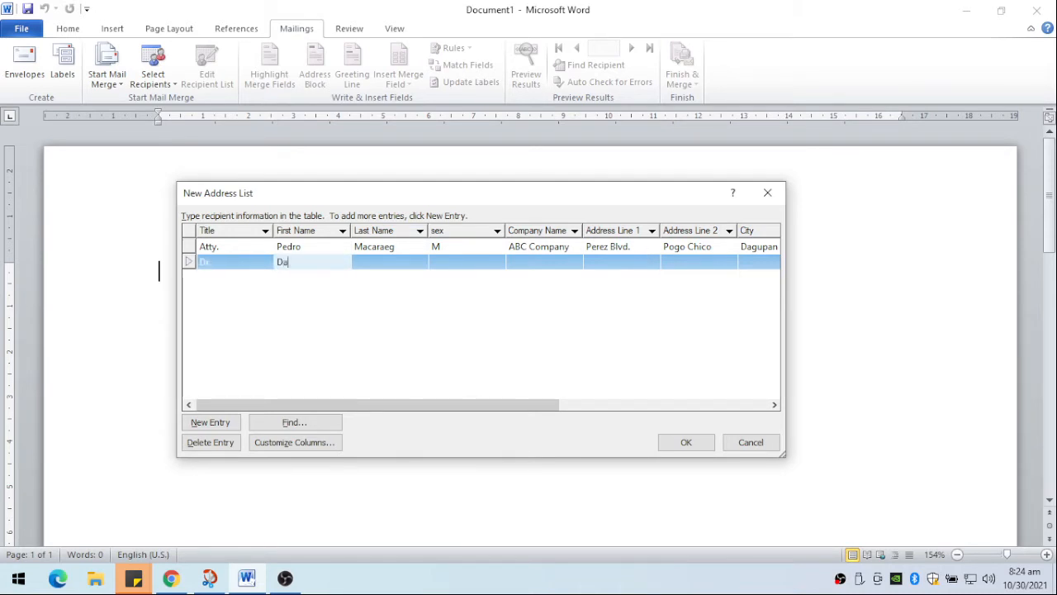
key(Tab)
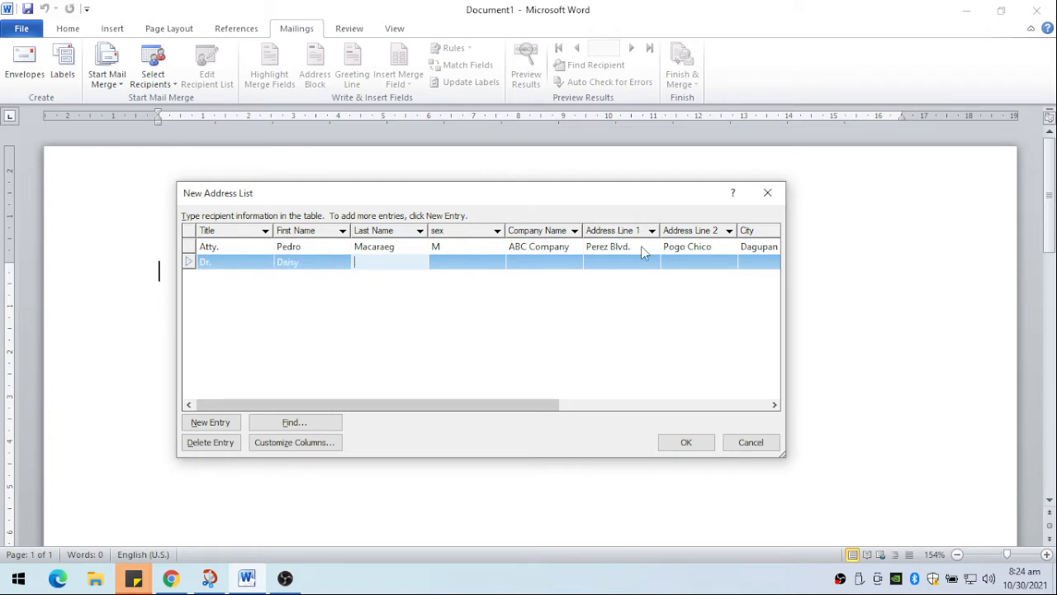
key(Tab)
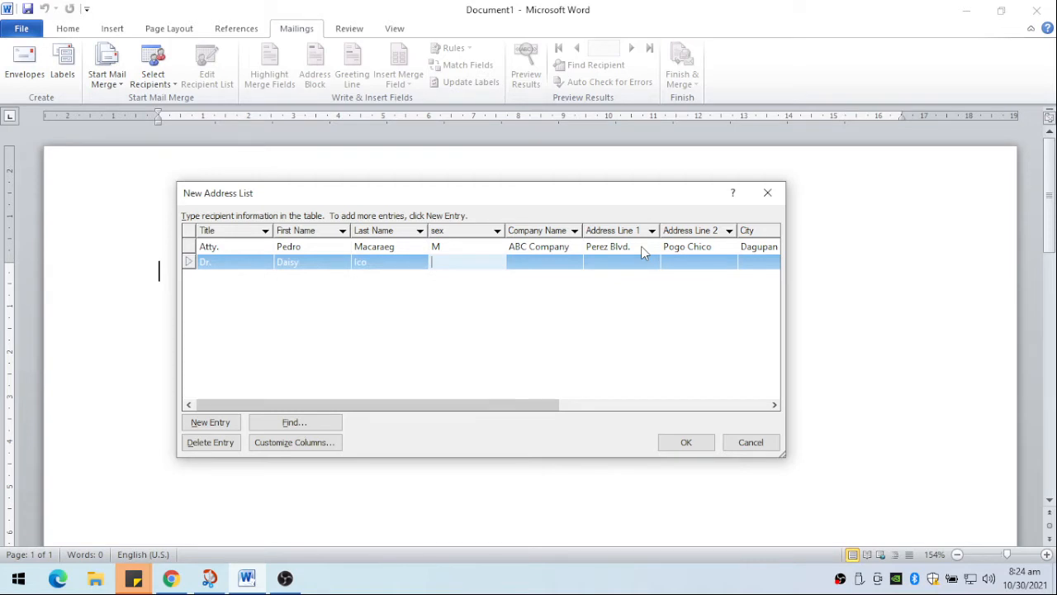
text(F)
key(Tab)
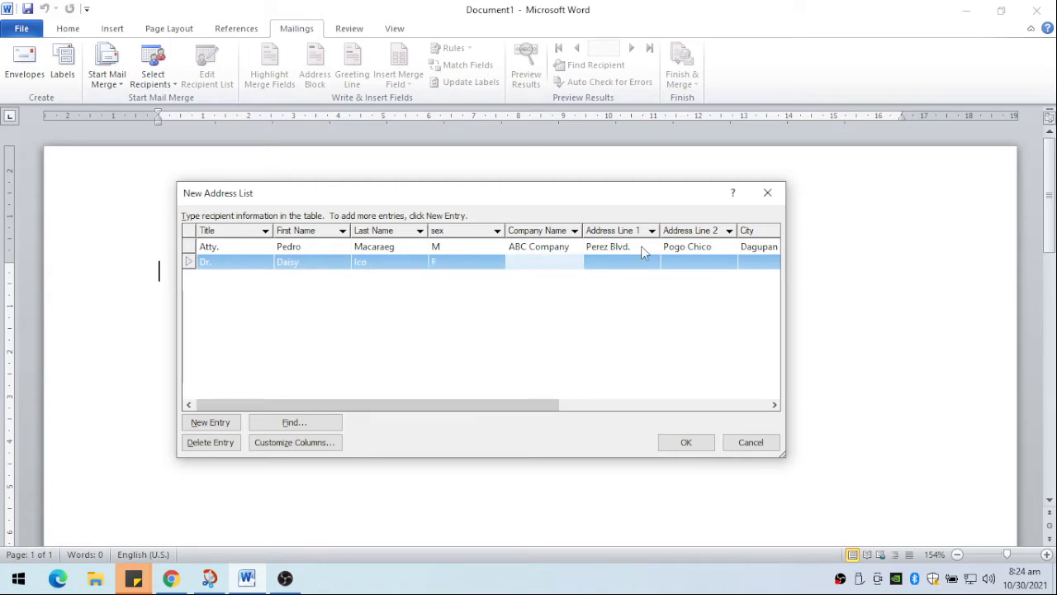
- Enter XYZ Corporation. as the second recipient's company name
text(XYZ Corporation.)
key(Tab)
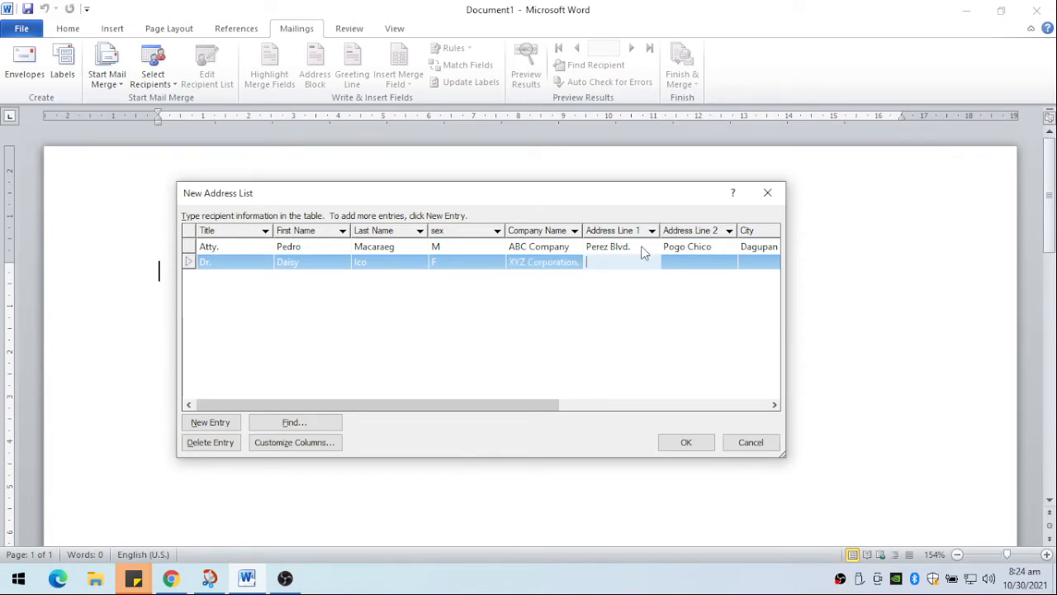
- Fill in the second recipient's first address line with the street number and highway name
text(Mc Arth)
key(BackSpace)
key(BackSpace)
key(BackSpace)
key(BackSpace)
key(BackSpace)
key(BackSpace)
key(BackSpace)
key(Tab)
text(cA)
key(BackSpace)
key(BackSpace)
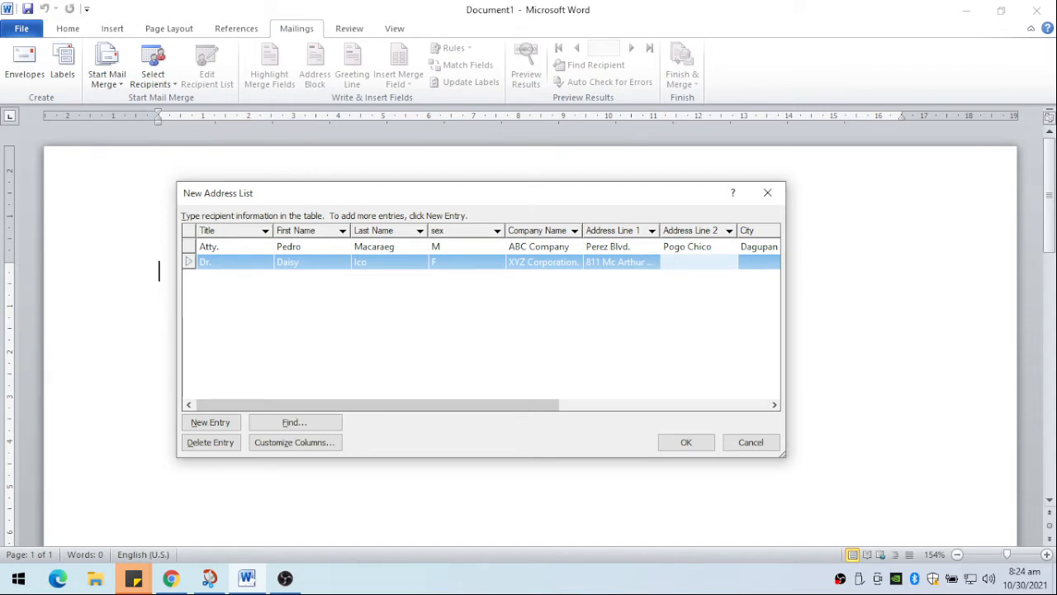
text(sAN)
key(BackSpace)
key(BackSpace)
key(BackSpace)
key(Tab)
text(pOG)
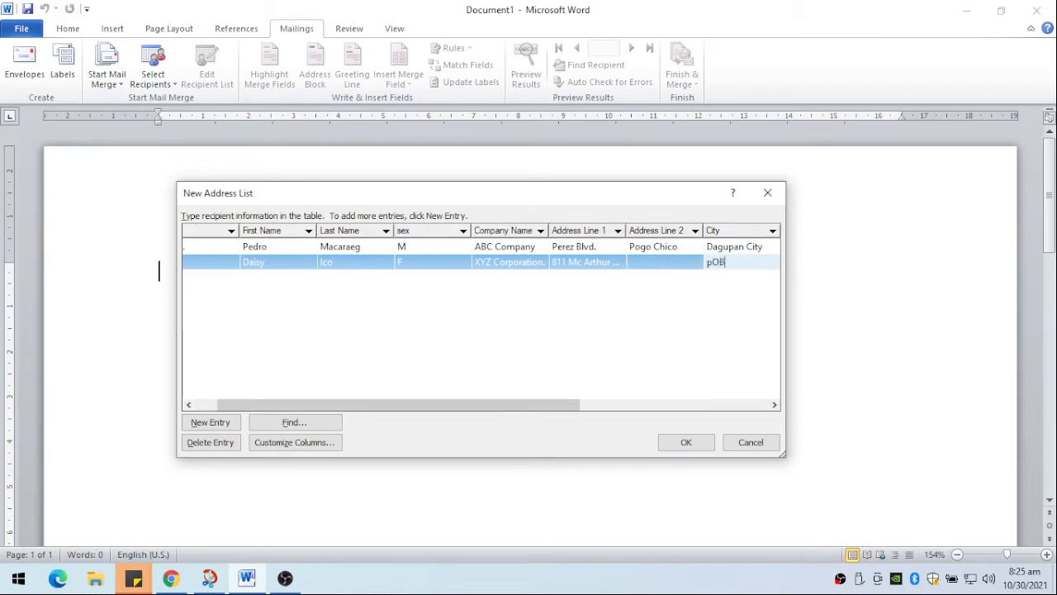
key(BackSpace)
key(BackSpace)
key(BackSpace)
key(Tab)
text(Pob East)
key(Tab)
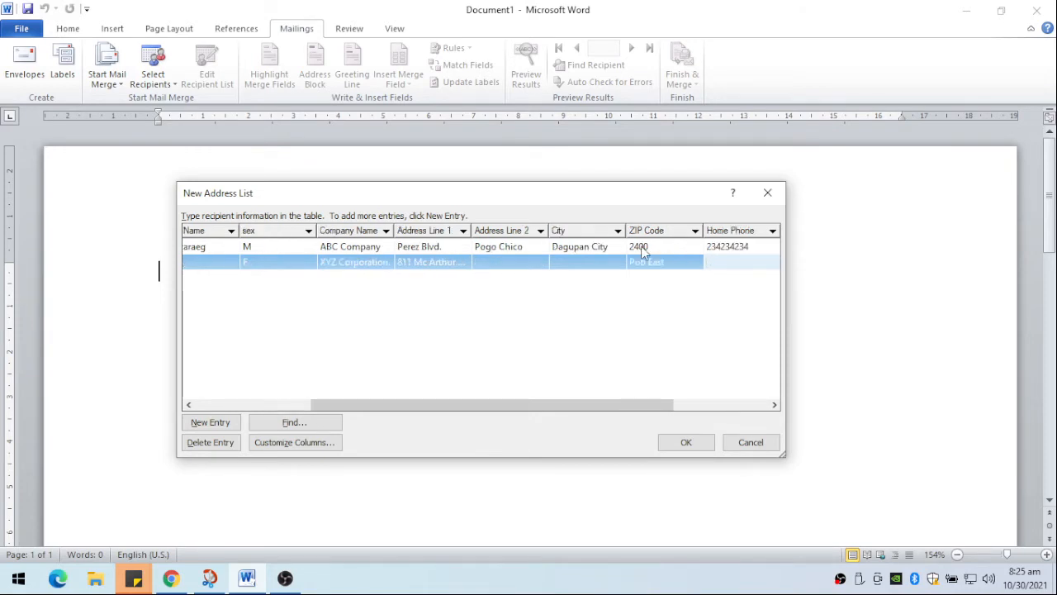
- Return to the second recipient's second address line and fill in that line and the city
key(shift+Tab)
key(shift+Tab)
key(shift+Tab)
text(Pob EAS)
key(BackSpace)
key(BackSpace)
text(ast)
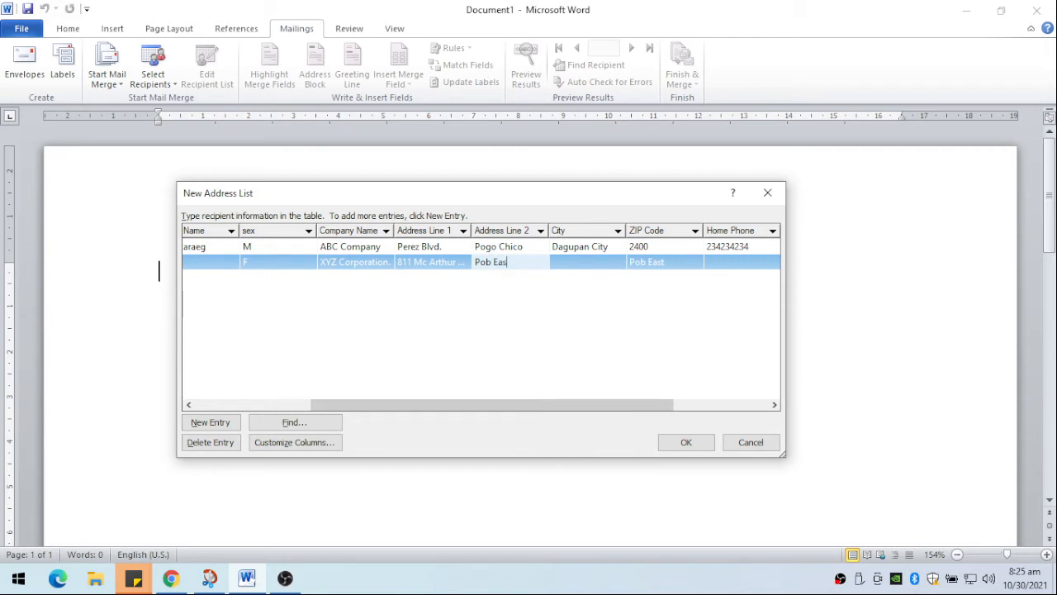
key(Tab)
text(Calasiao)
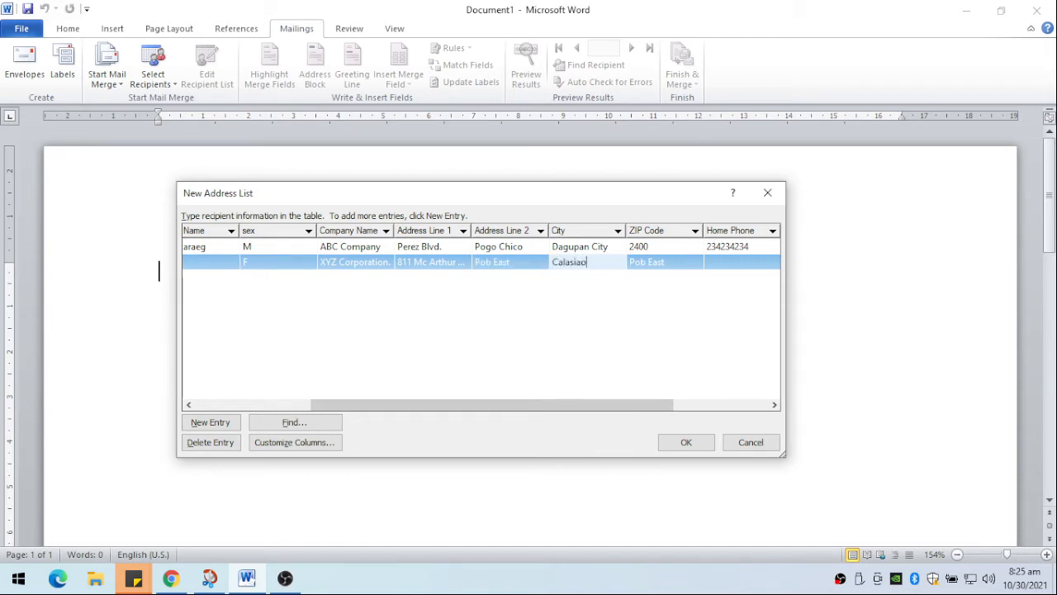
- Replace the misplaced text in the second recipient's ZIP Code field with the recipient's ZIP code
key(Tab)
key(BackSpace)
key(BackSpace)
key(BackSpace)
key(BackSpace)
key(BackSpace)
key(BackSpace)
key(BackSpace)
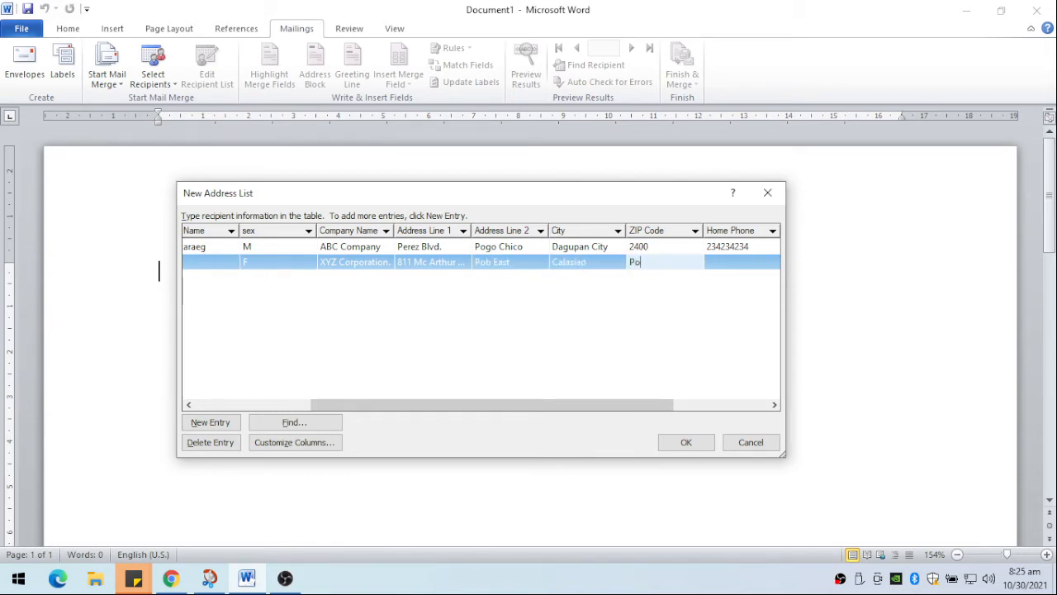
key(BackSpace)
text(2419)
key(Tab)
- Fill in the second recipient's home and work phone numbers and e-mail address, and start a new entry
text(1231231)
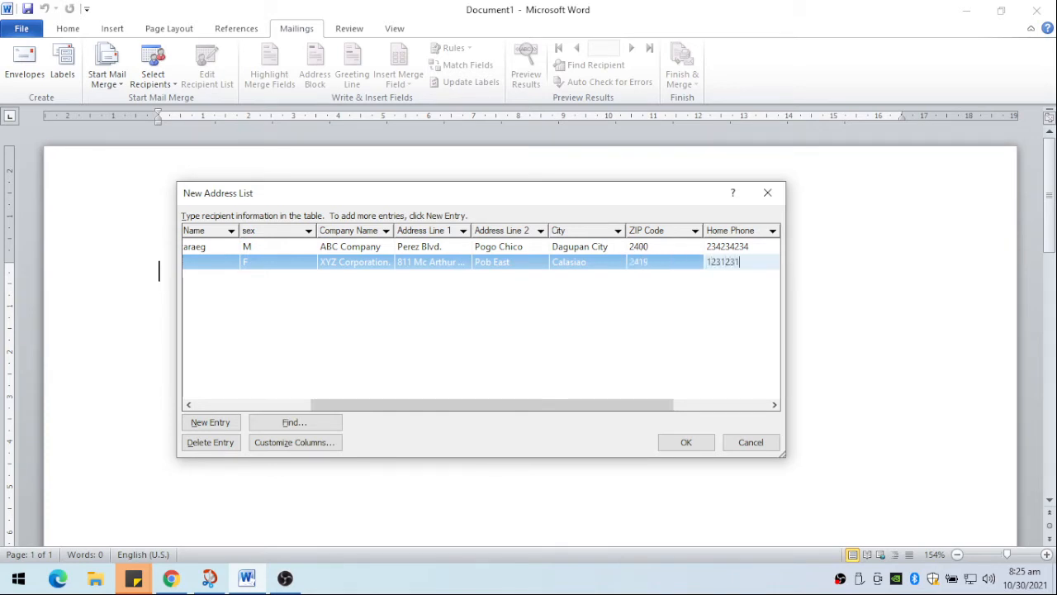
key(Tab)
text(12123123)
key(Tab)
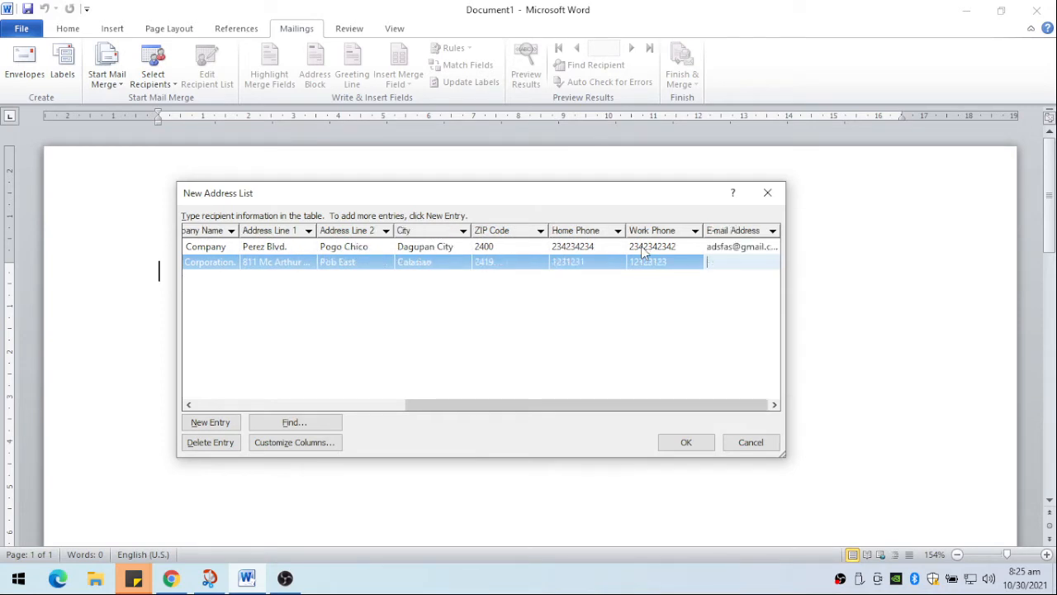
key(alt+n)
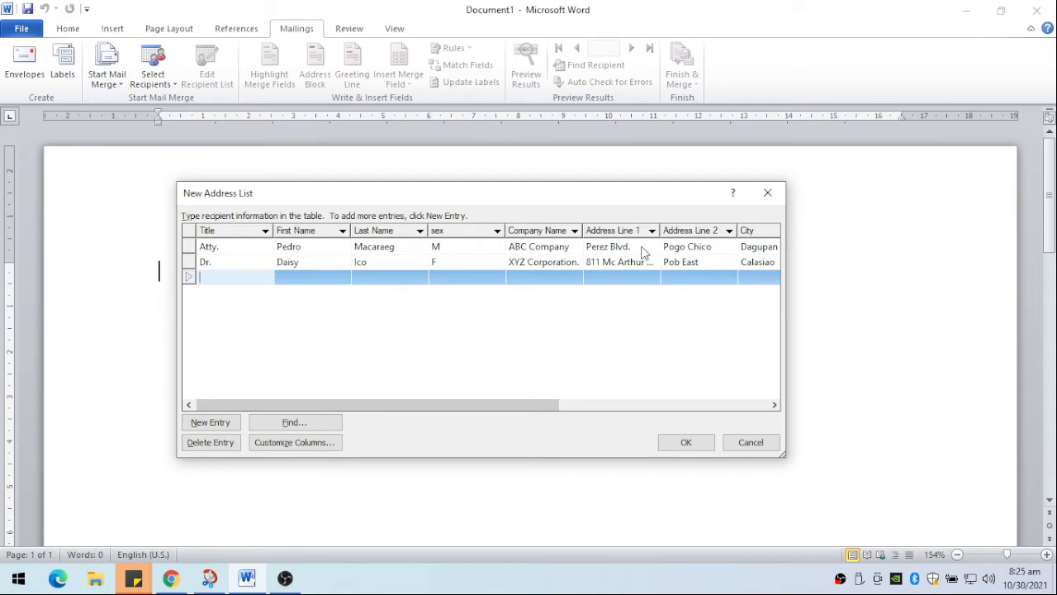
- Enter the third recipient's title Mr., first name, last name and sex M
text(Mr.)
key(Tab)
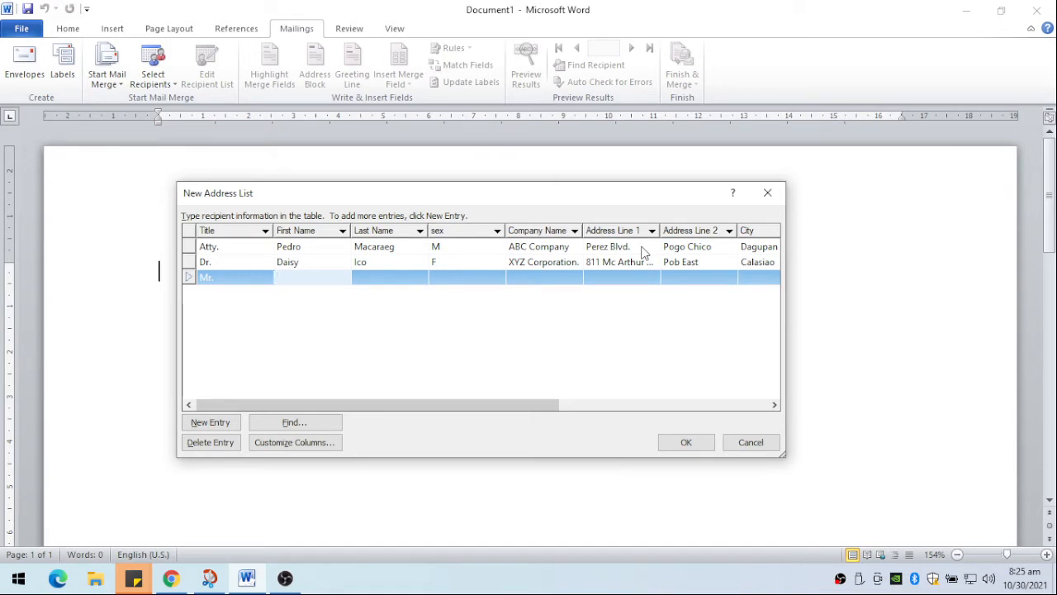
key(Tab)
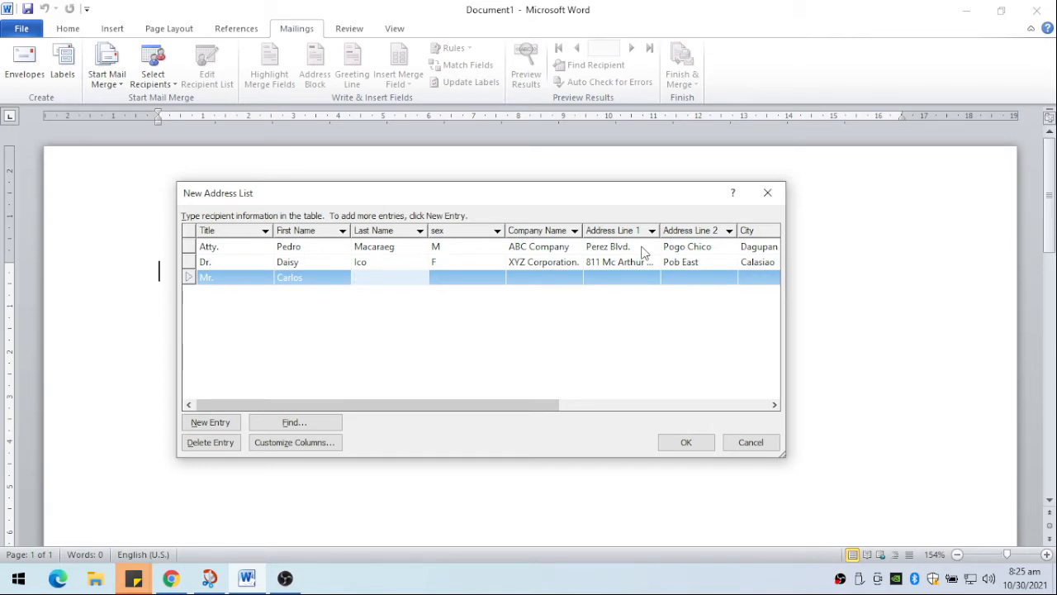
key(Tab)
text(M)
key(Tab)
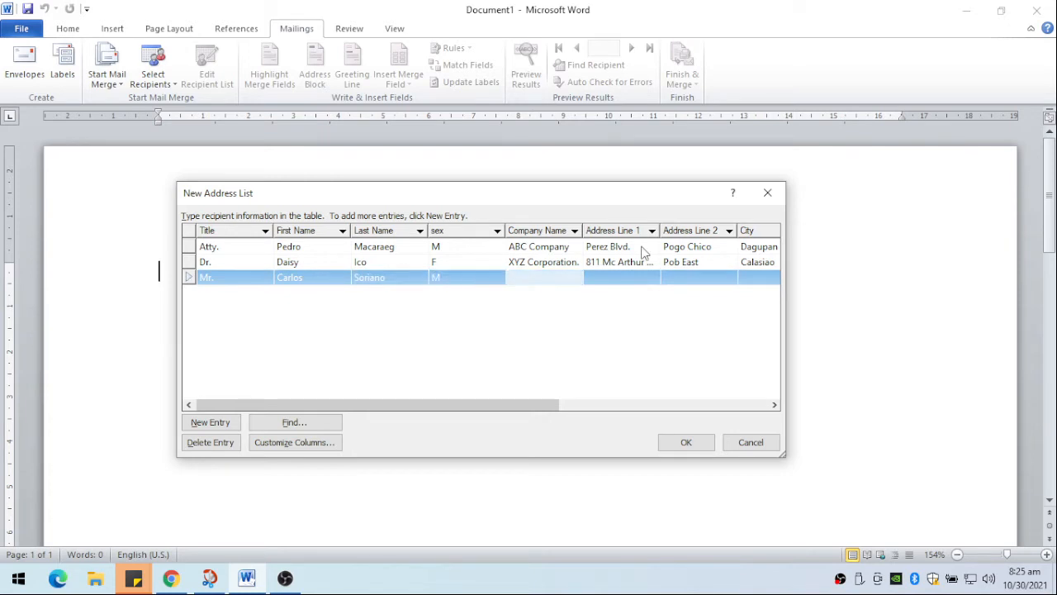
- Enter XXX Co. as the third recipient's company and fill in the first address line
text(XXX Co.)
key(Tab)
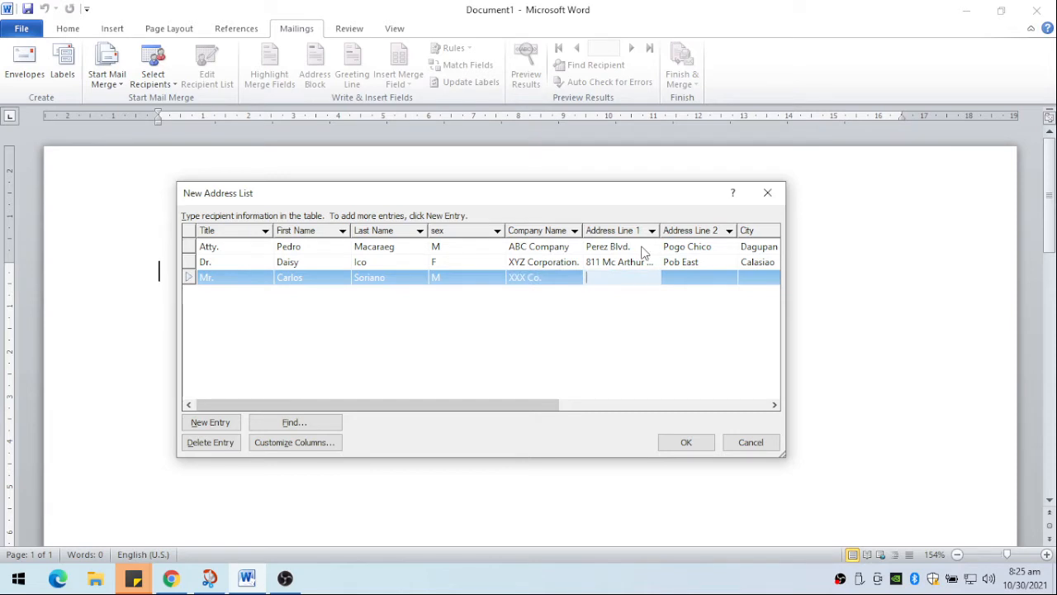
text(W.A. Jones St.)
key(Tab)
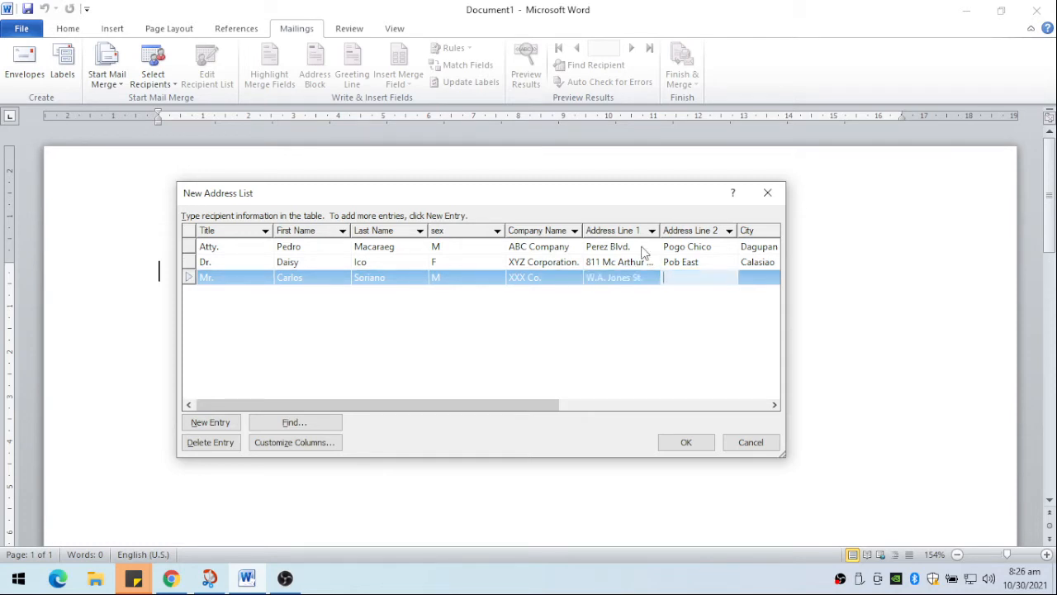
- Fill in the third recipient's second address line and city
text(Caloocan Sur)
key(Tab)
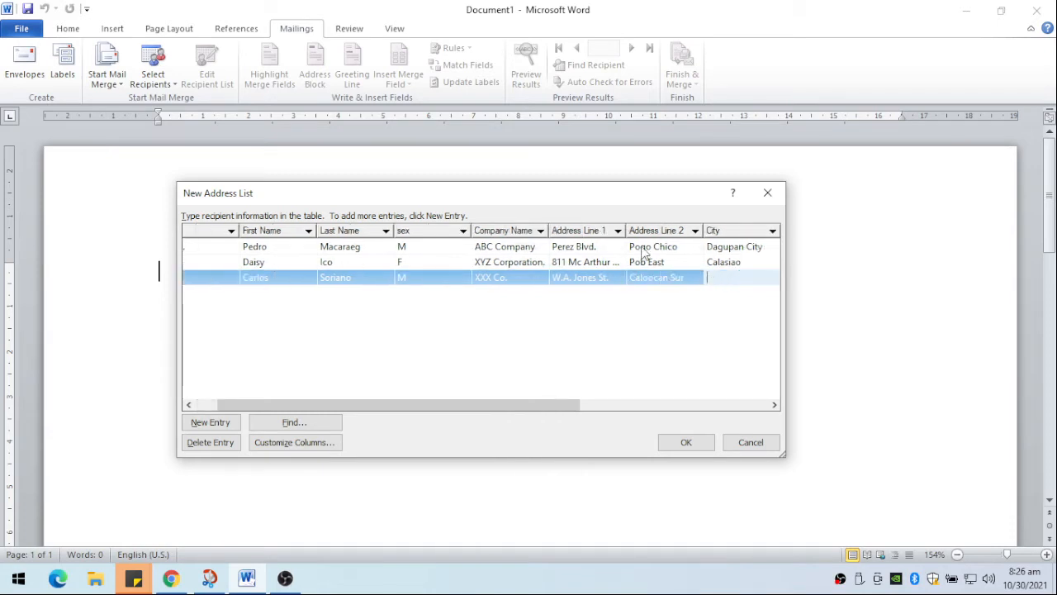
text(Binmaley)
key(Tab)
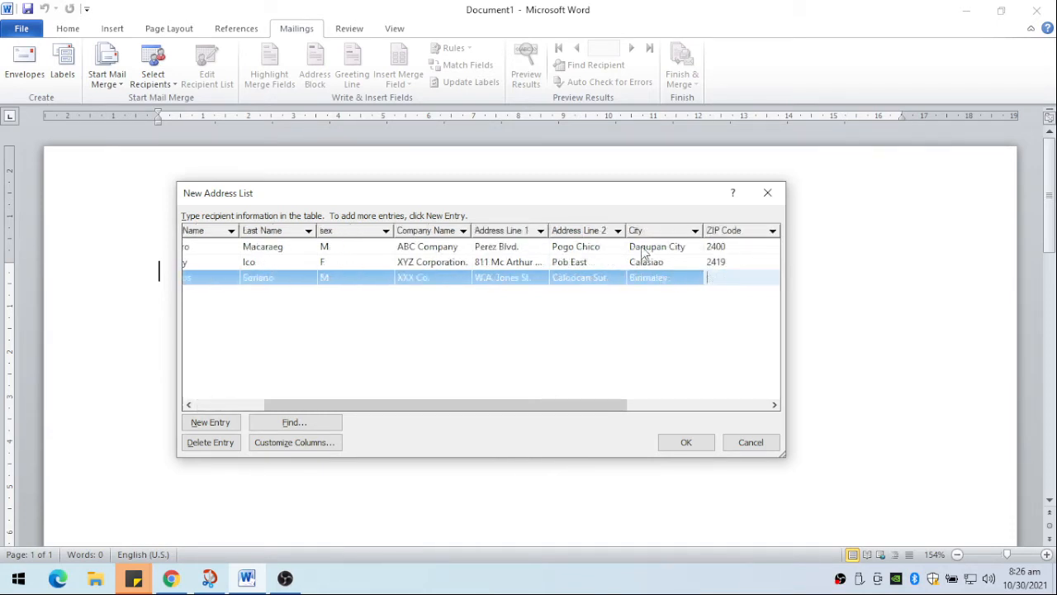
- Fill in the third recipient's ZIP code, home and work phone numbers and e-mail address, and start a new entry
text(2411)
key(Tab)
text(34234)
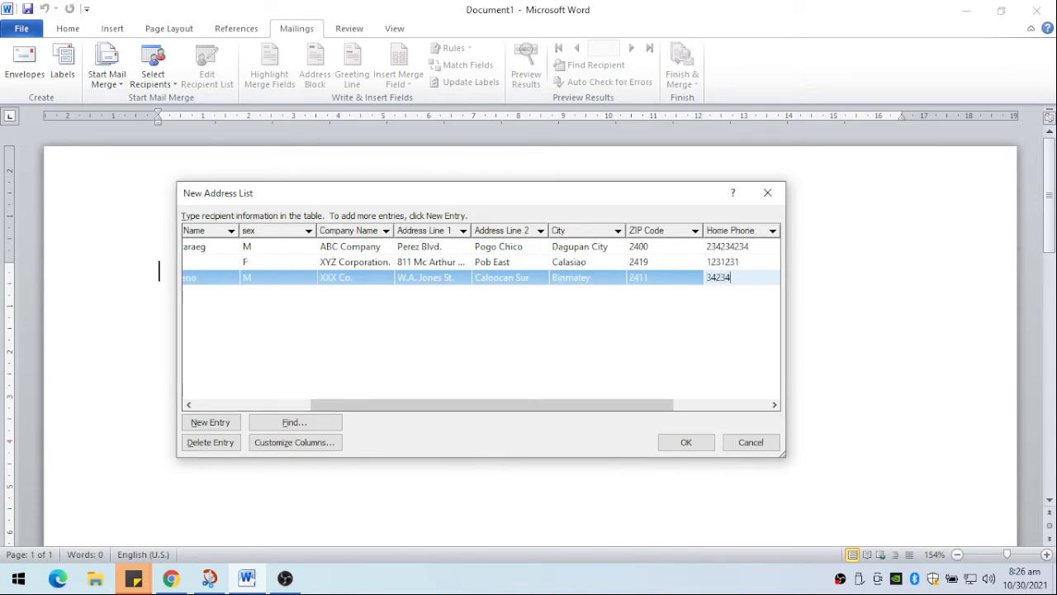
key(Tab)
text(09984)
key(Tab)
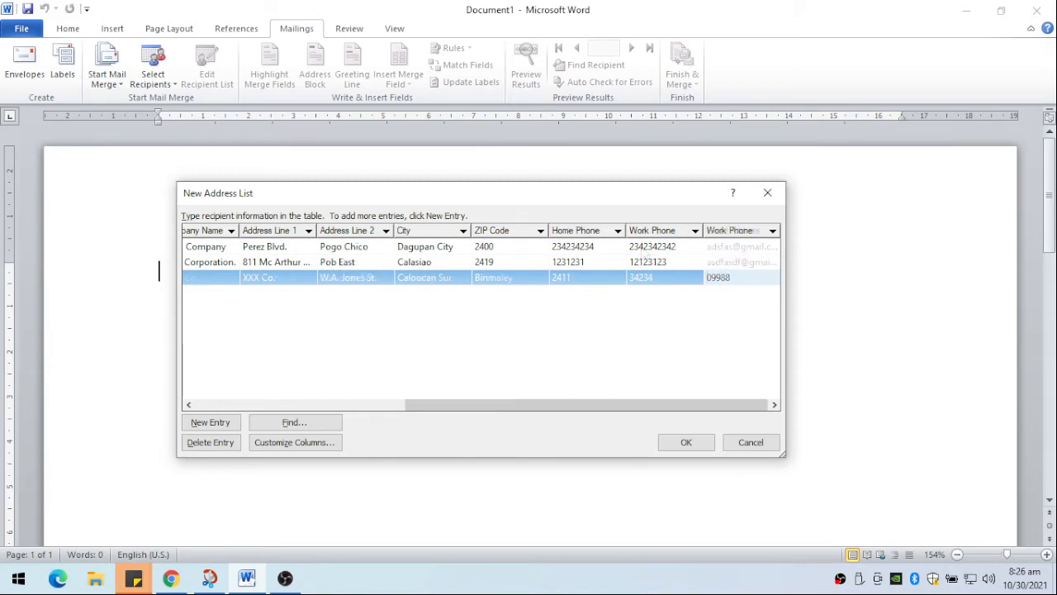
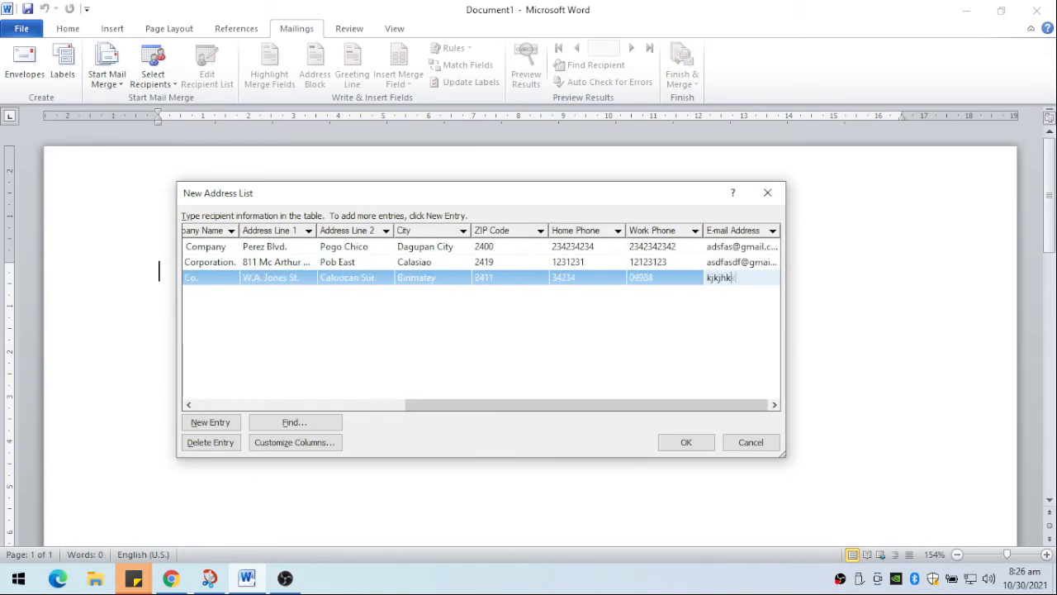
key(Tab)
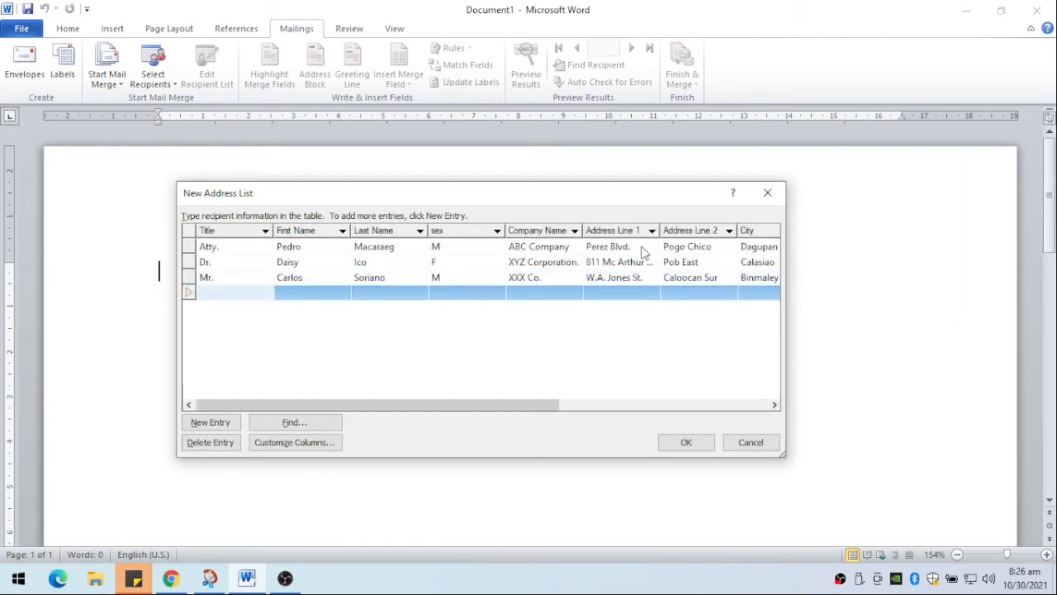
- Enter the fourth recipient's title Mrs., first name, last name and sex F
text(Mrs.)
key(Tab)
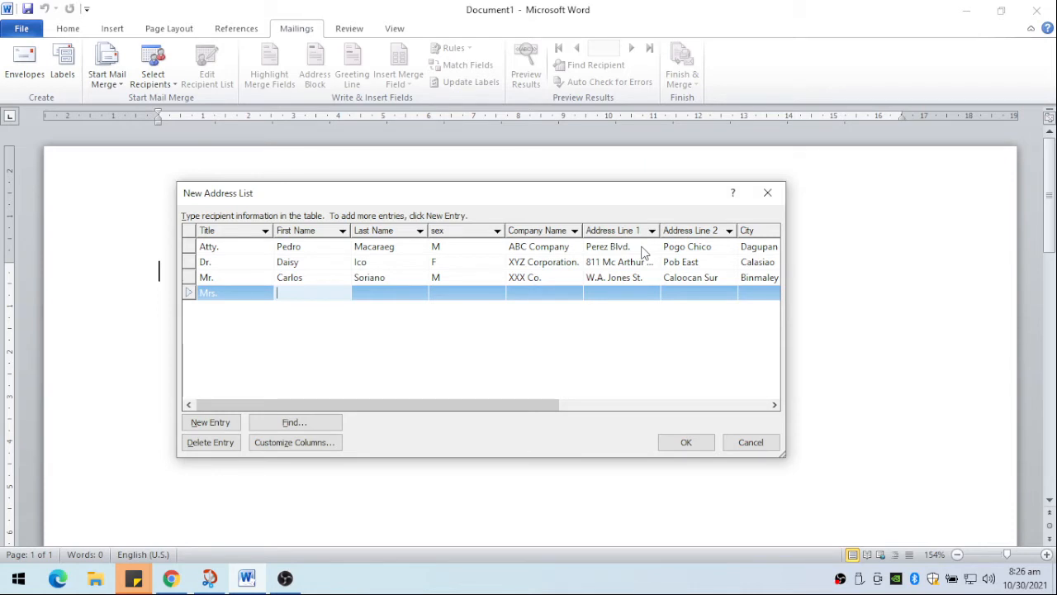
key(Tab)
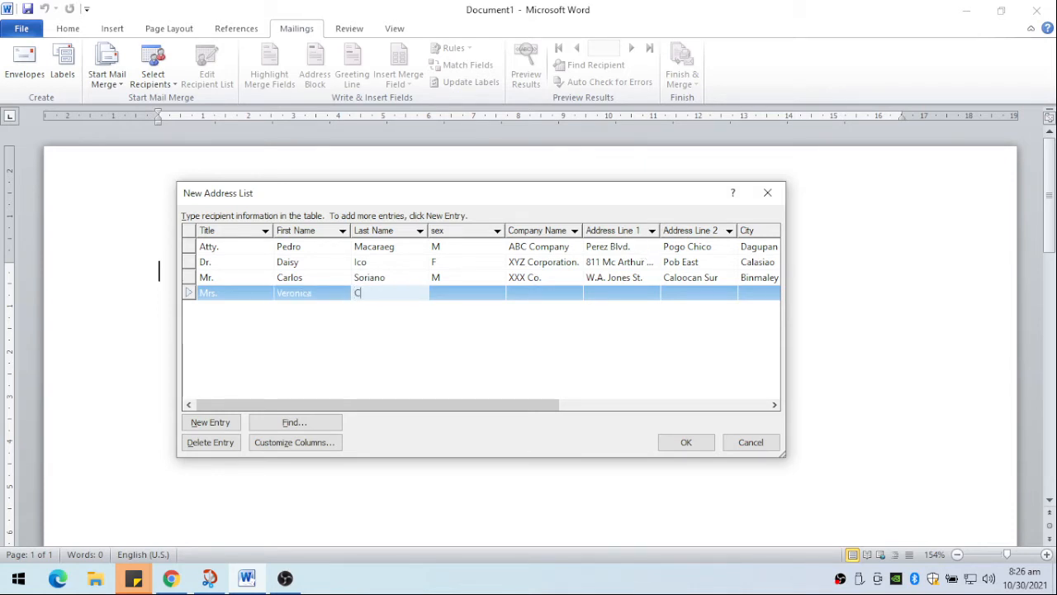
key(Tab)
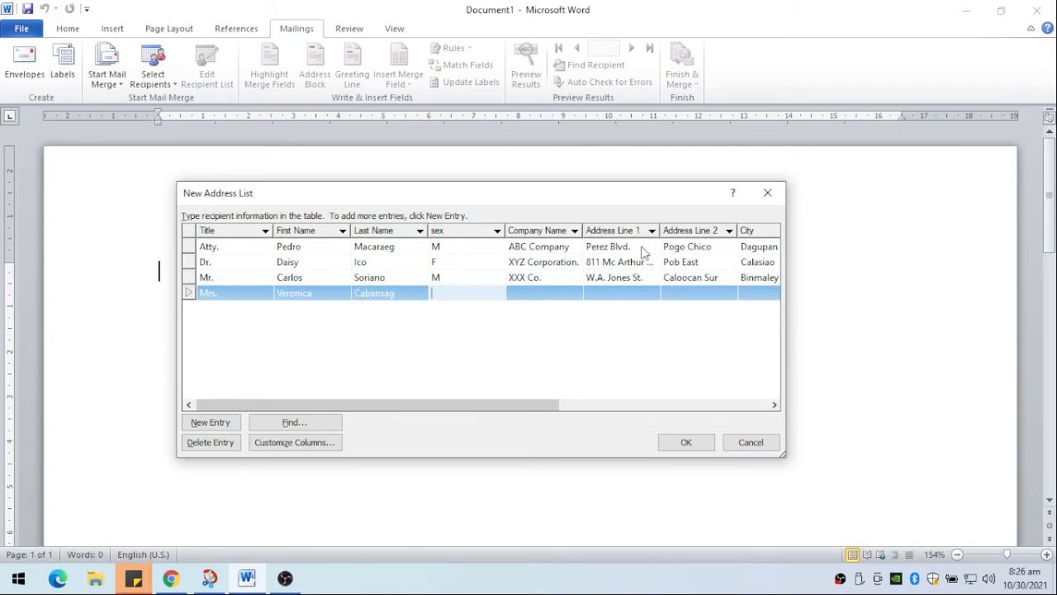
text(F)
key(Tab)
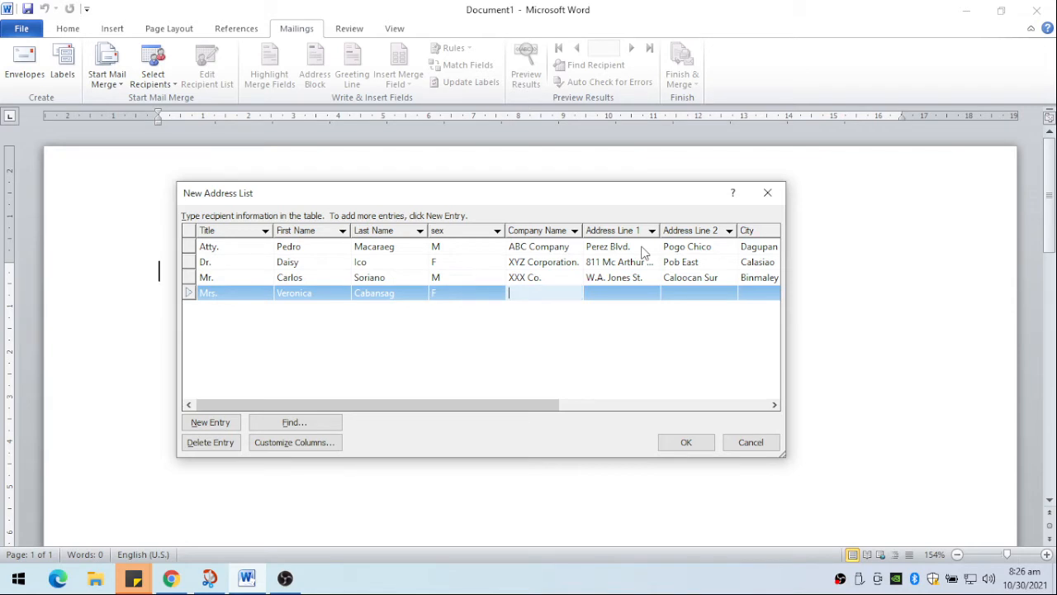
- Enter YYY Corpo. as the fourth recipient's company and fill in the first address line
text(YYY Corpo.)
key(Tab)
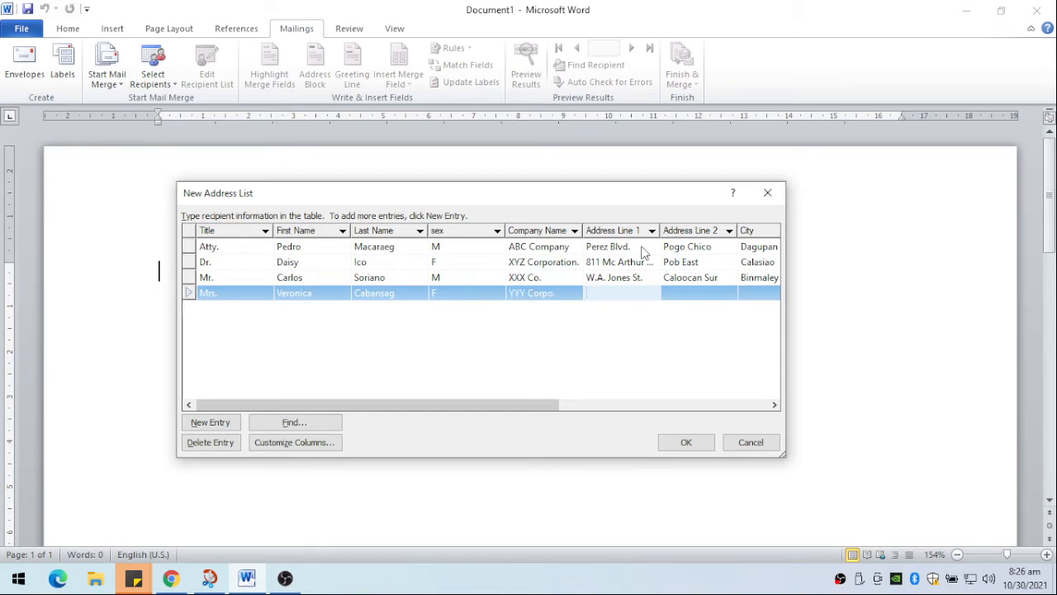
text(A.B. Fernandez East)
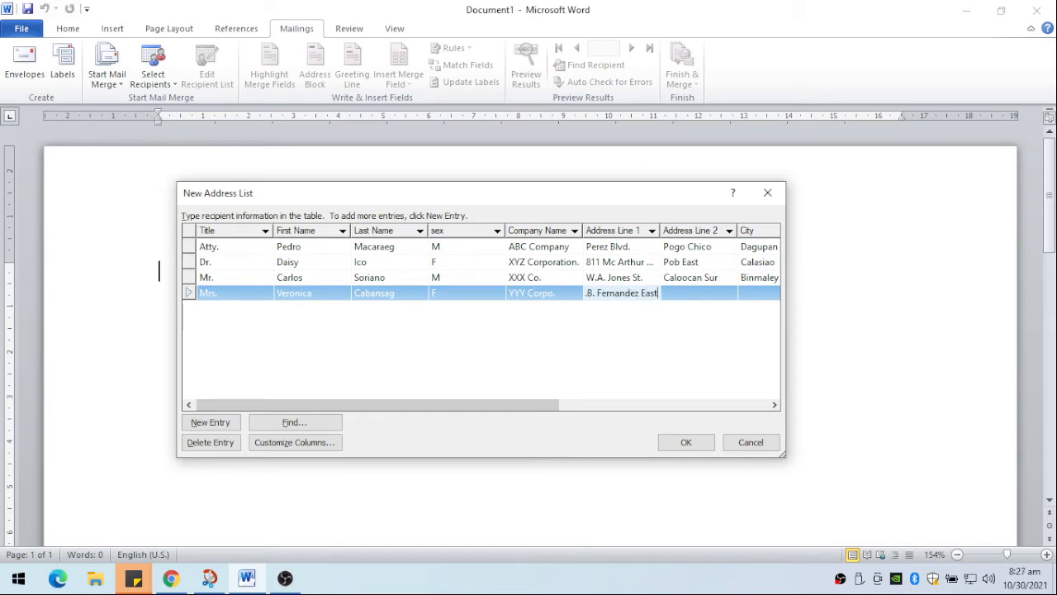
key(Tab)
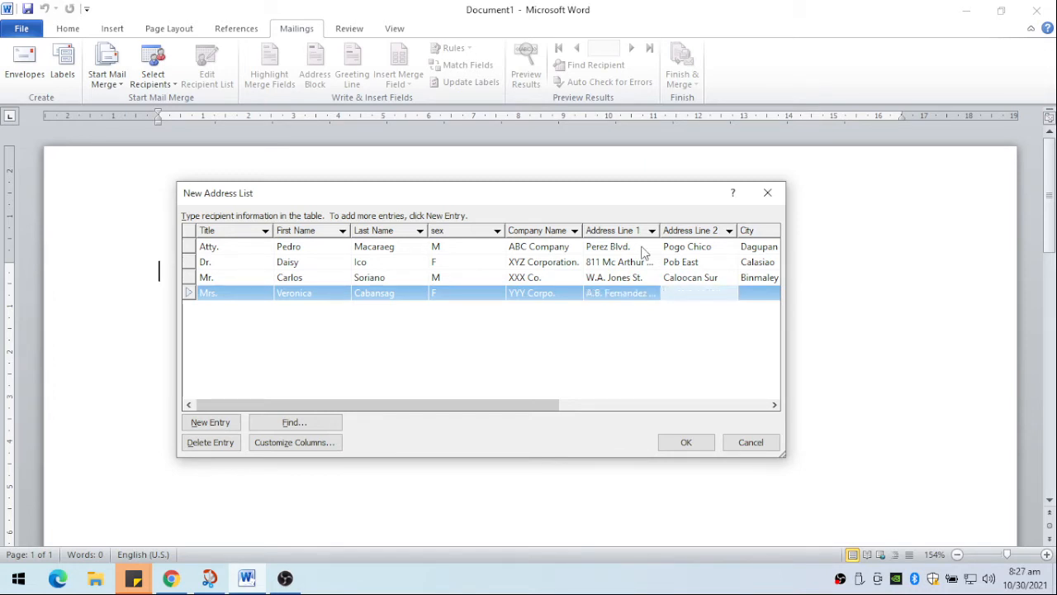
- Fill in the fourth recipient's second address line and city
text(Pob East)
key(Tab)
text(Dagupan City)
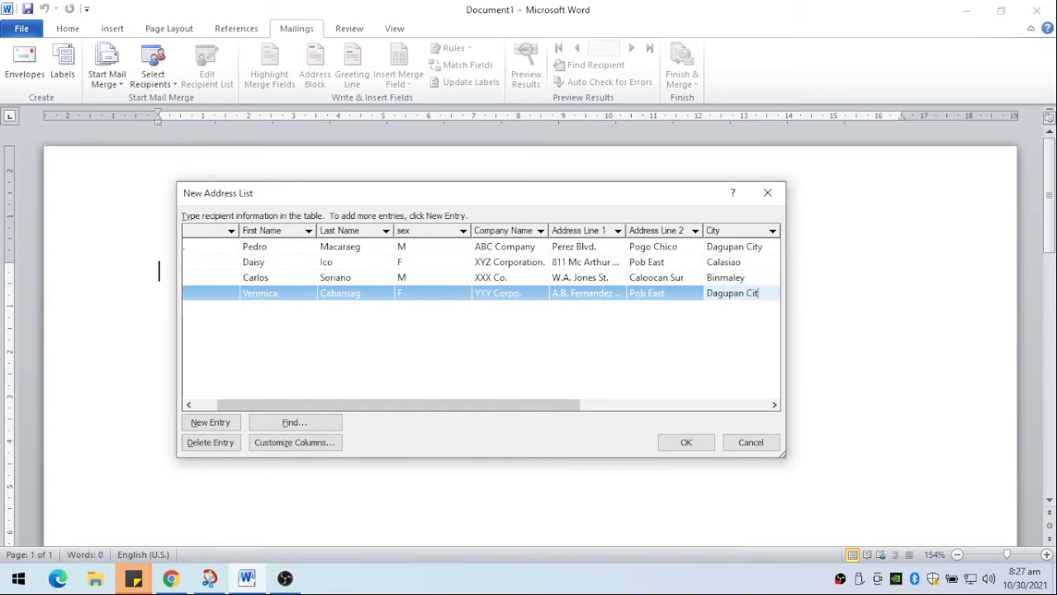
- Fill in the fourth recipient's ZIP code, home phone number and work phone number
key(Tab)
text(2400)
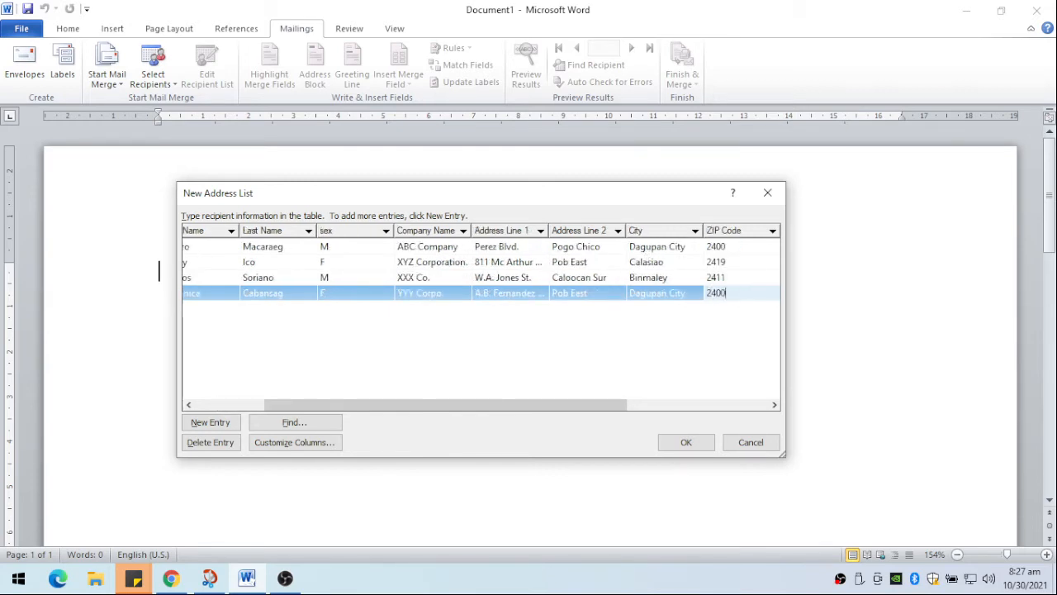
key(Tab)
text(23423423423)
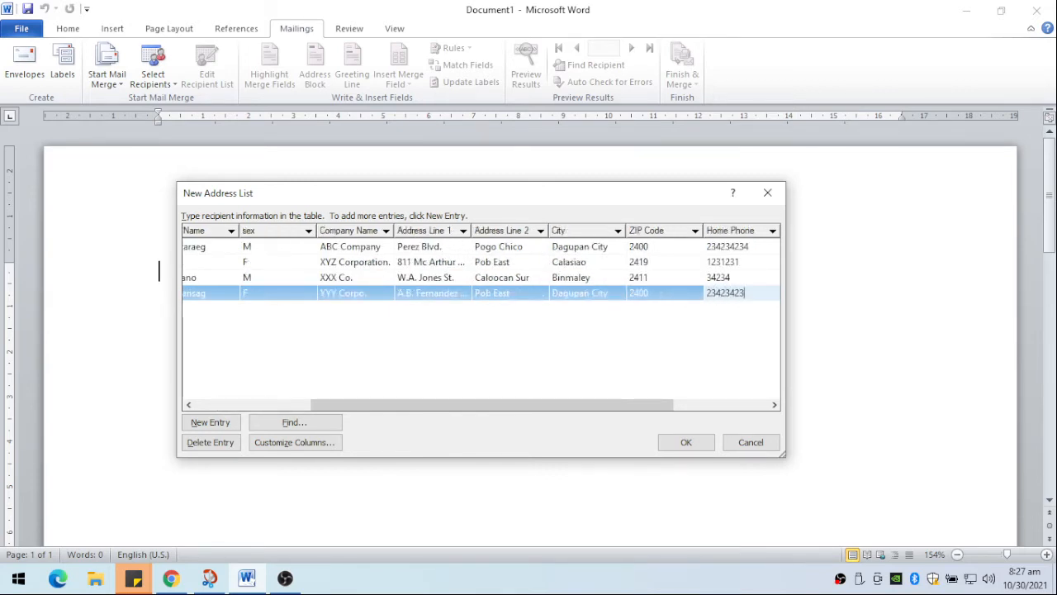
key(Tab)
text(28798798788)
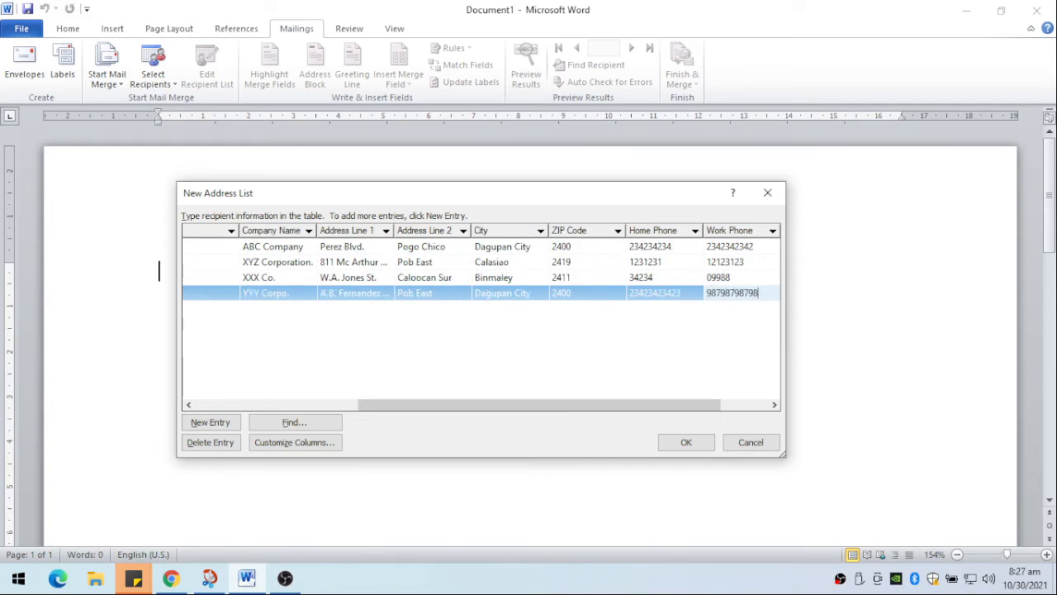
- Fill in the fourth recipient's e-mail address and start a new entry
key(Tab)
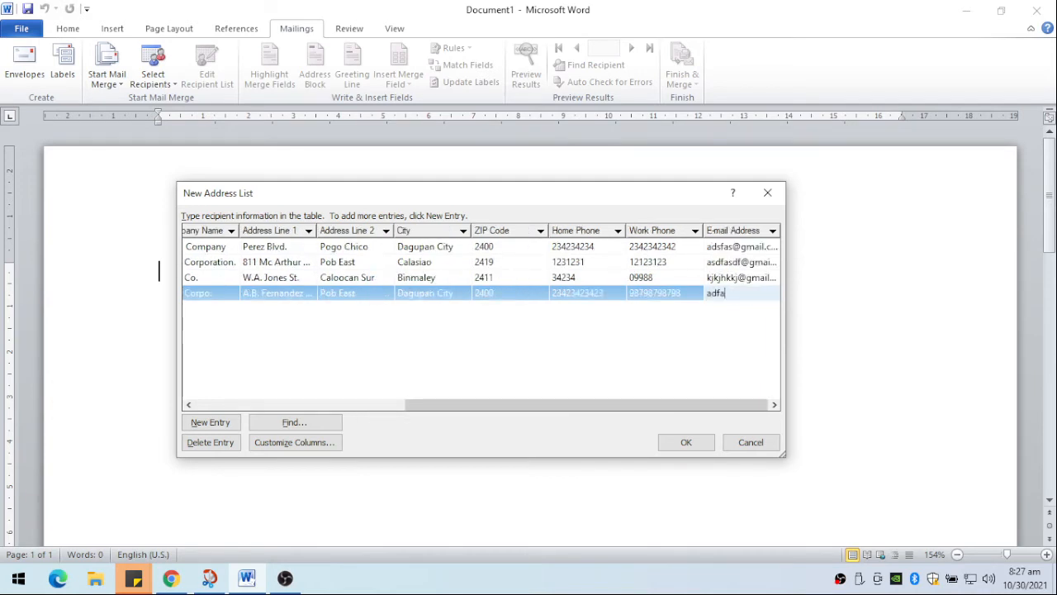
key(Tab)
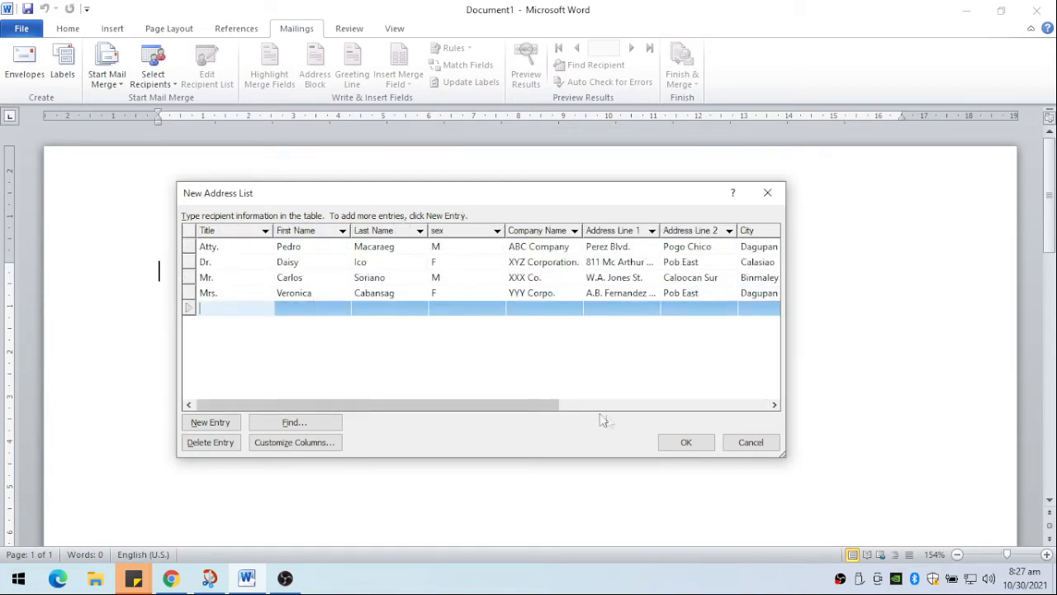
- Finish the address list and save it as CustomerLIst in the My Data Sources folder
click(684, 443)
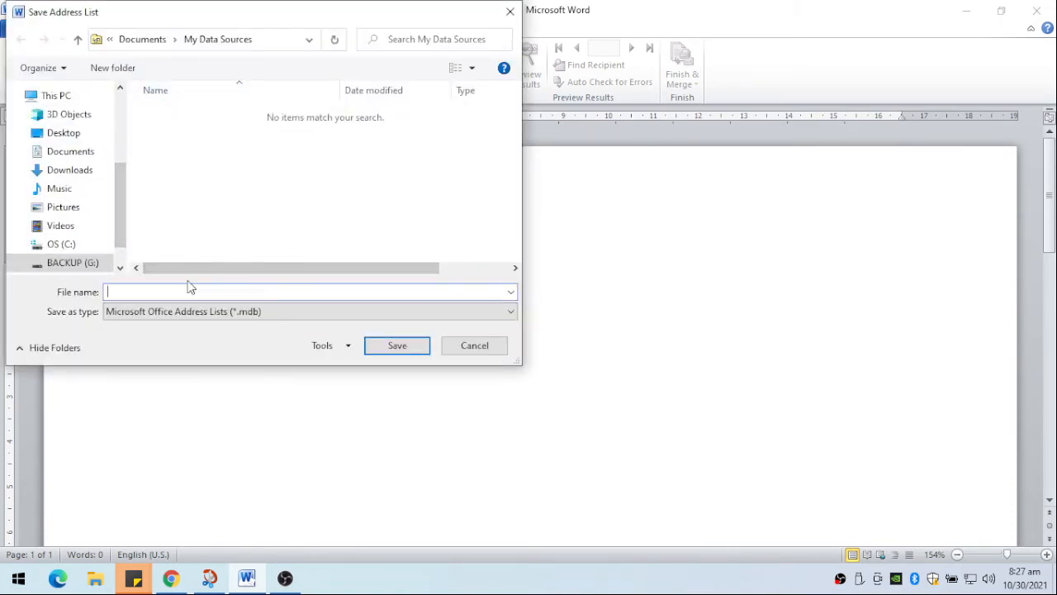
text(CustomerList)
click(387, 346)
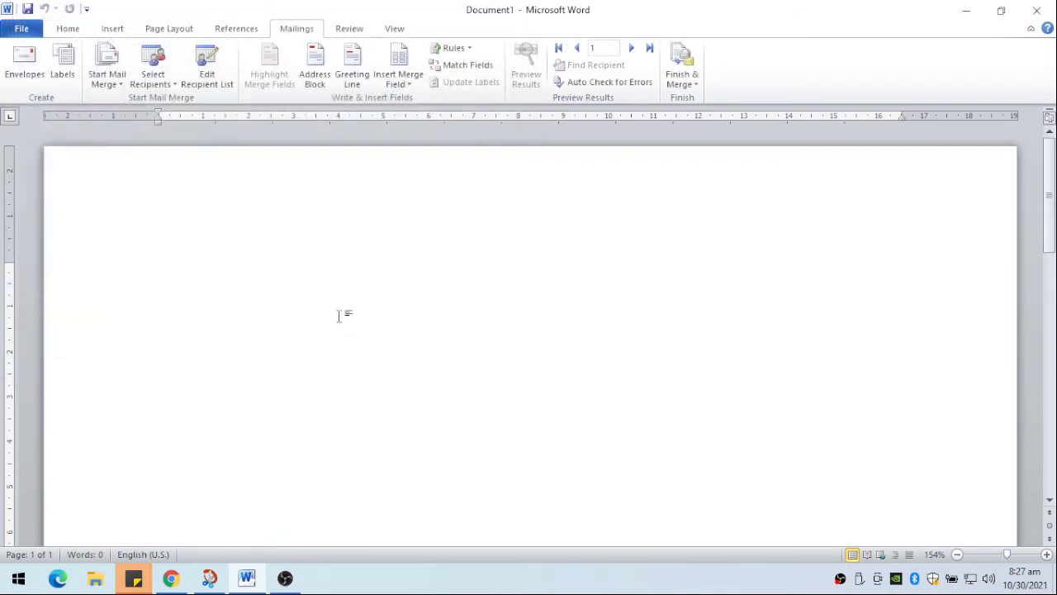
- Open the mail merge recipient list for editing and widen its window to show more address columns
click(175, 85)
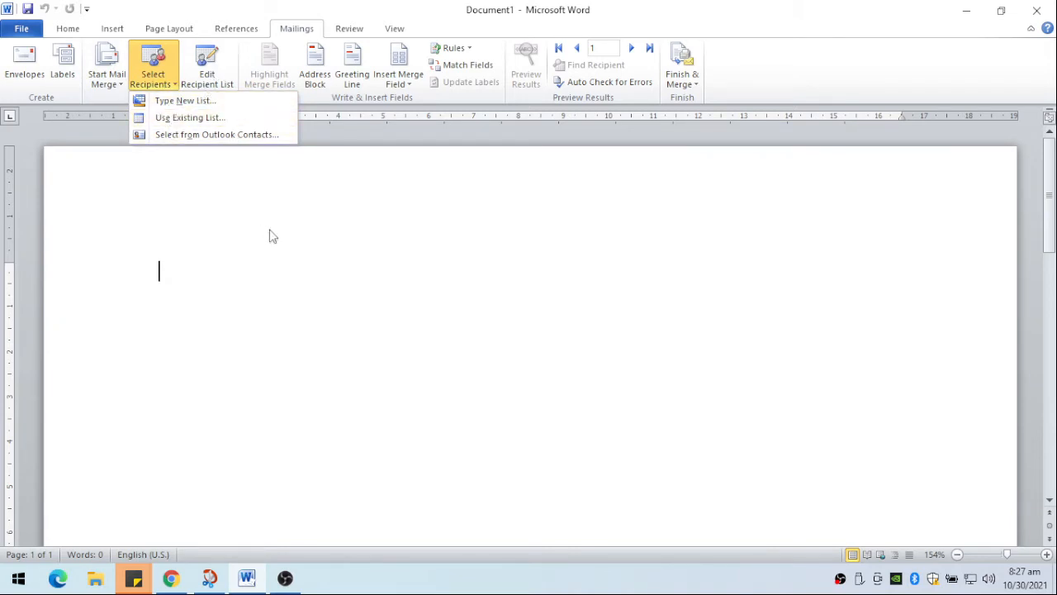
click(206, 56)
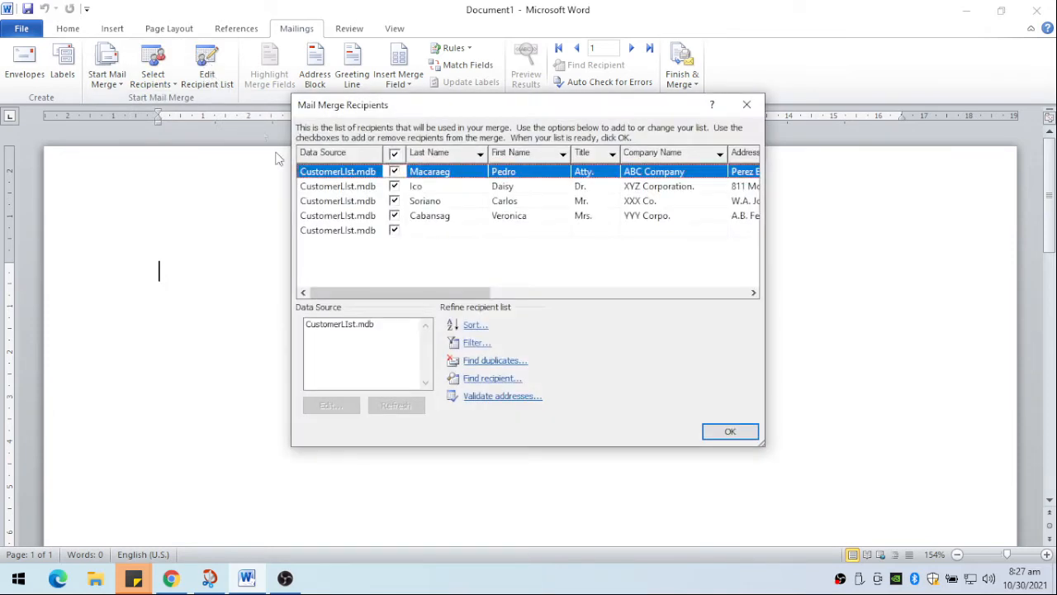
drag(507, 114, 445, 122)
drag(719, 260, 989, 261)
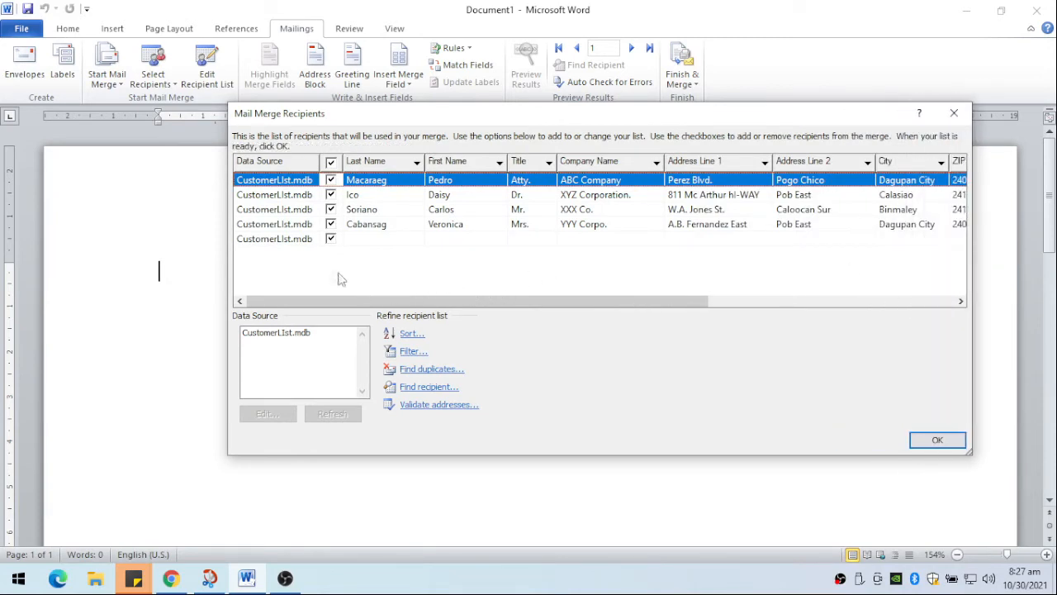
- Delete the blank last entry from the CustomerLIst.mdb data source and save the change to the recipient list
click(292, 240)
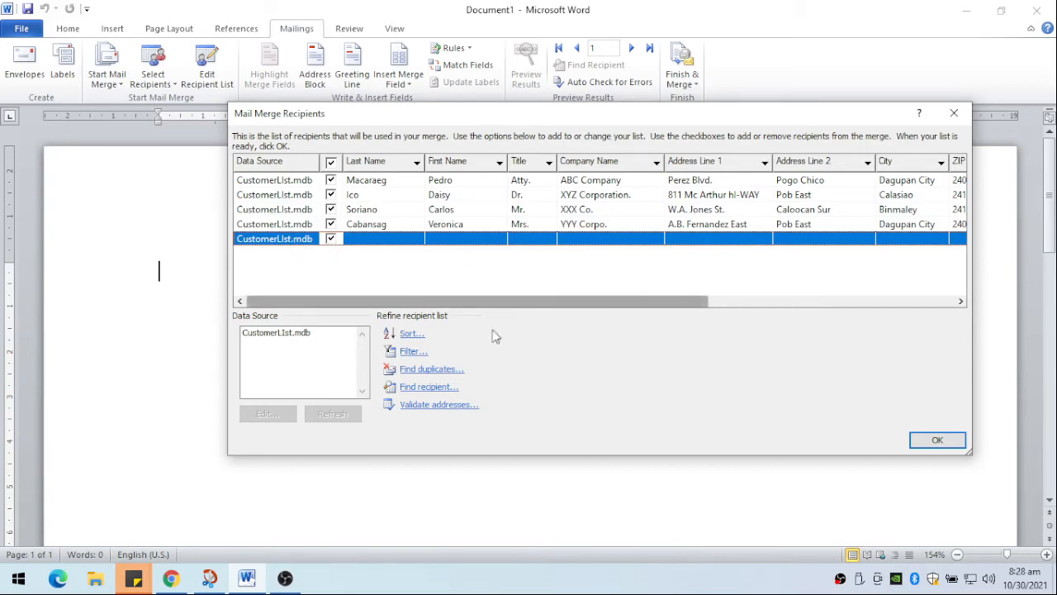
drag(517, 302, 517, 324)
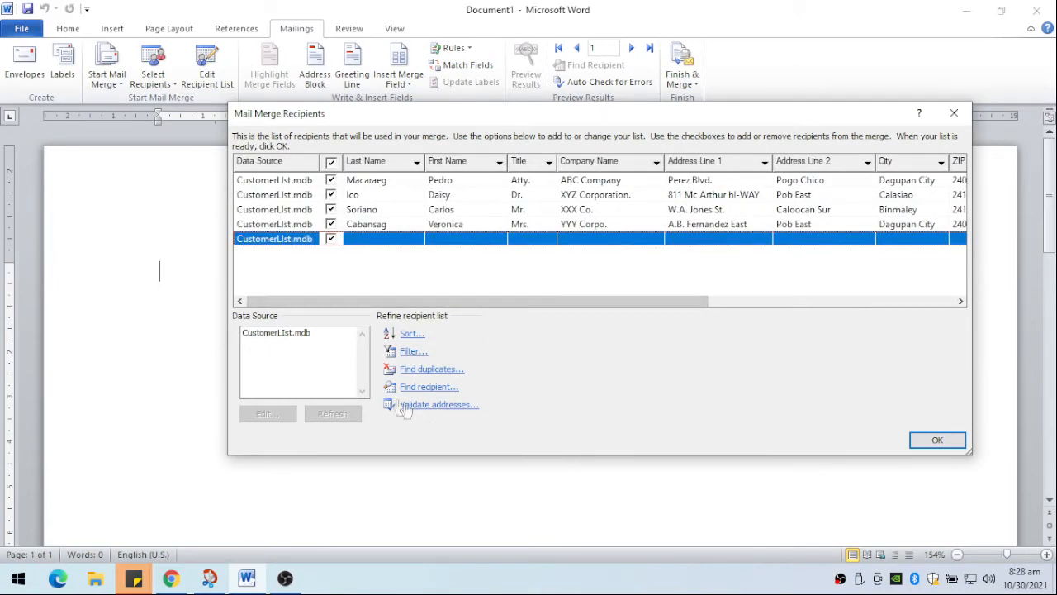
click(291, 335)
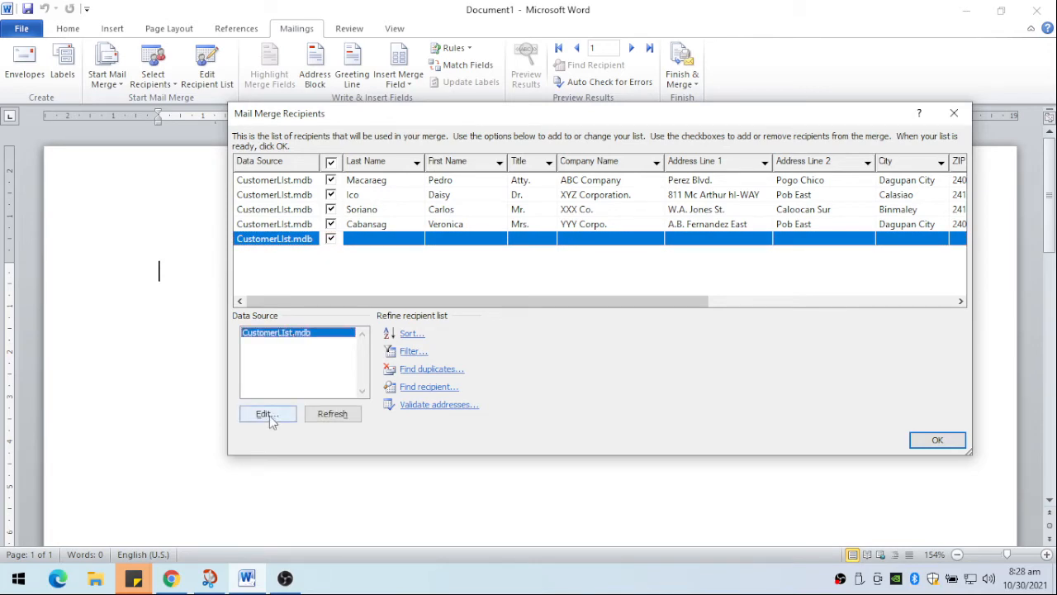
click(266, 413)
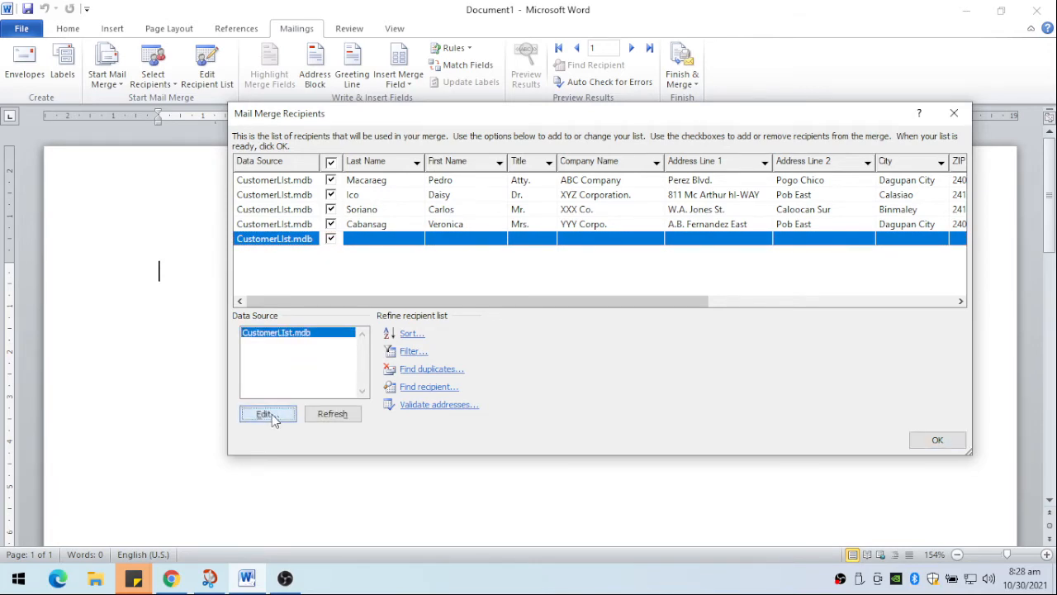
click(356, 274)
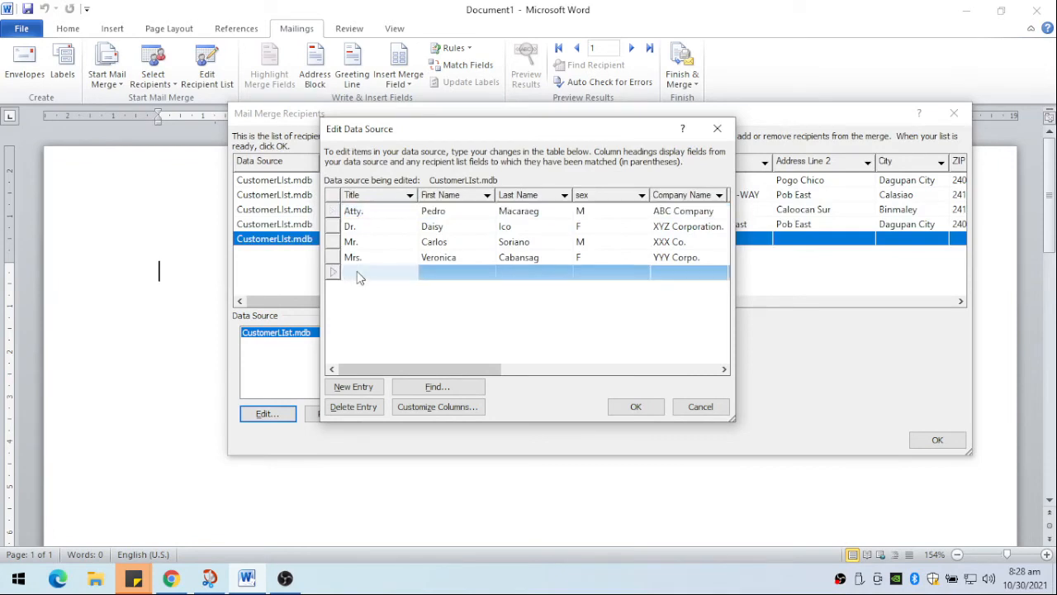
click(353, 407)
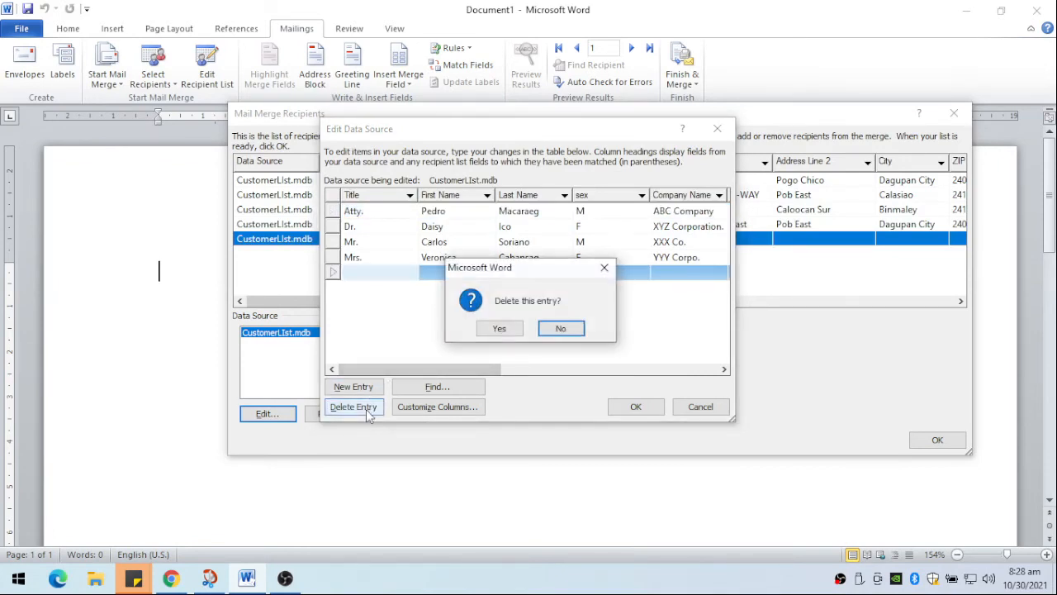
click(500, 328)
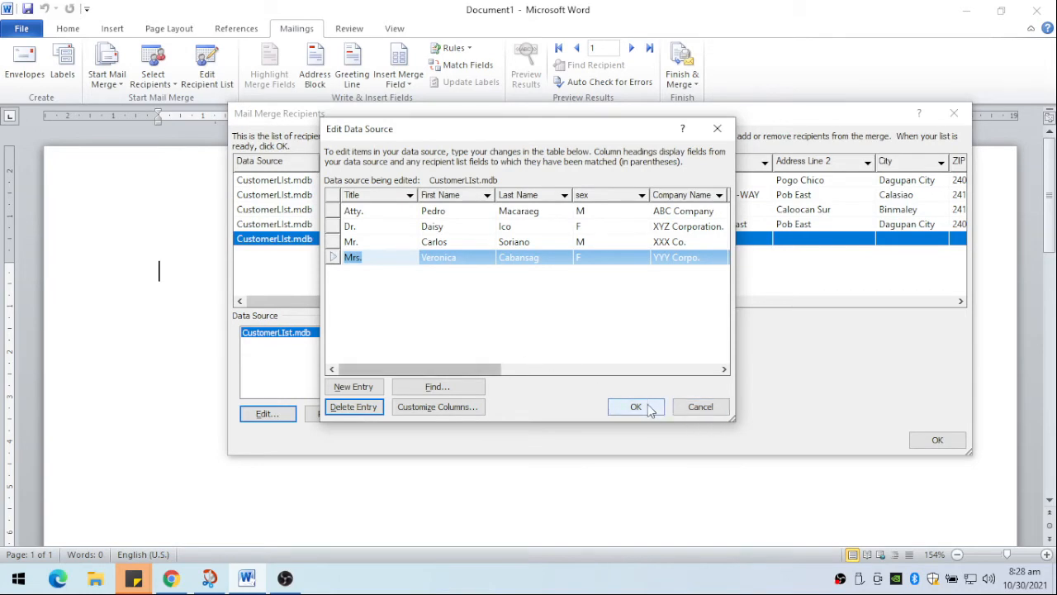
click(616, 402)
click(471, 321)
- Edit the CustomerLIst.mdb data source, replace the first recipient's home phone number and save the update
click(288, 332)
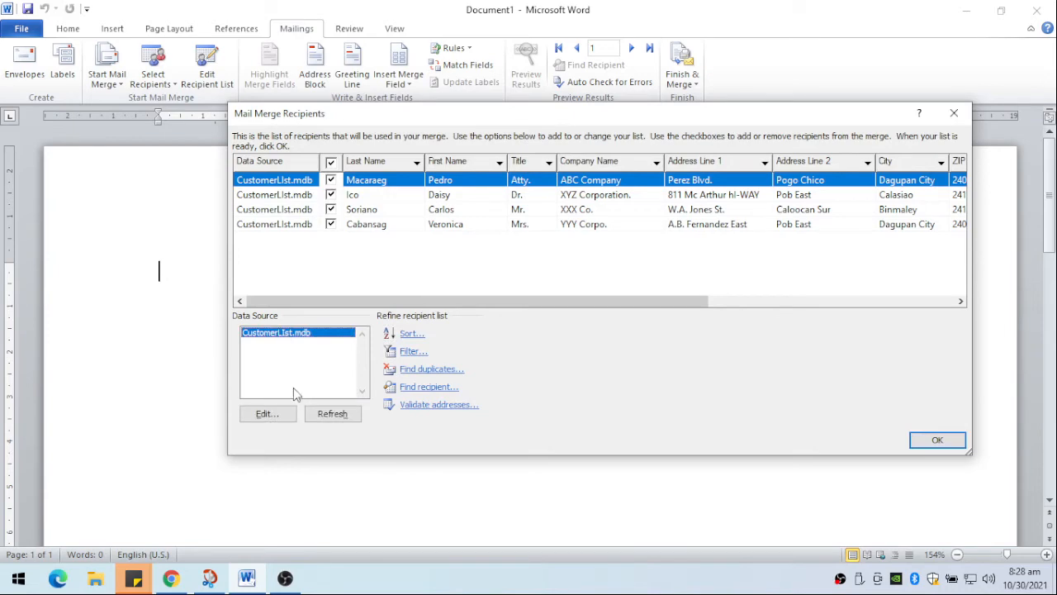
click(313, 411)
drag(562, 298, 850, 277)
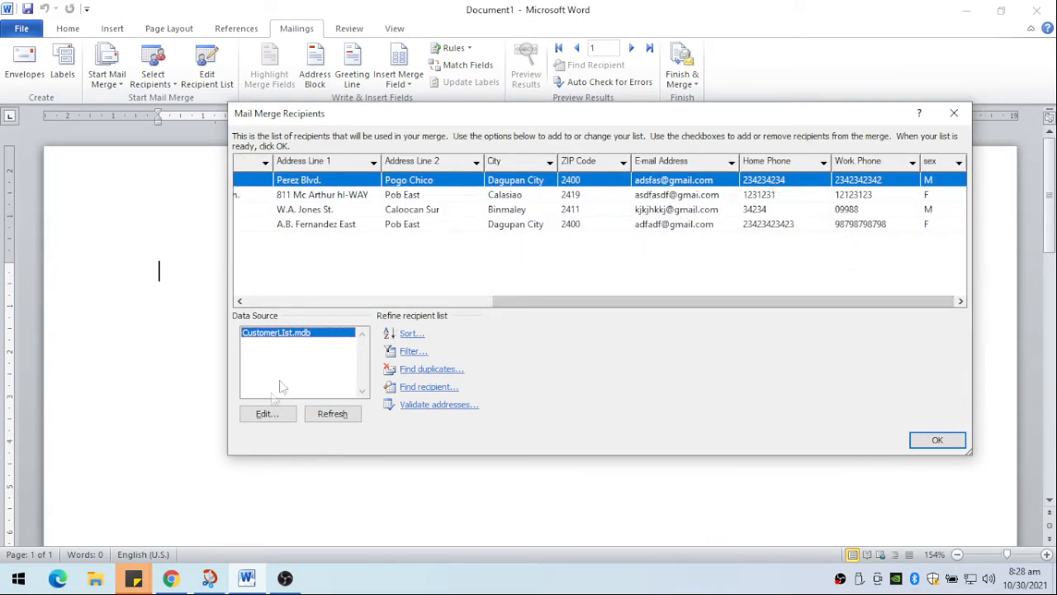
click(269, 416)
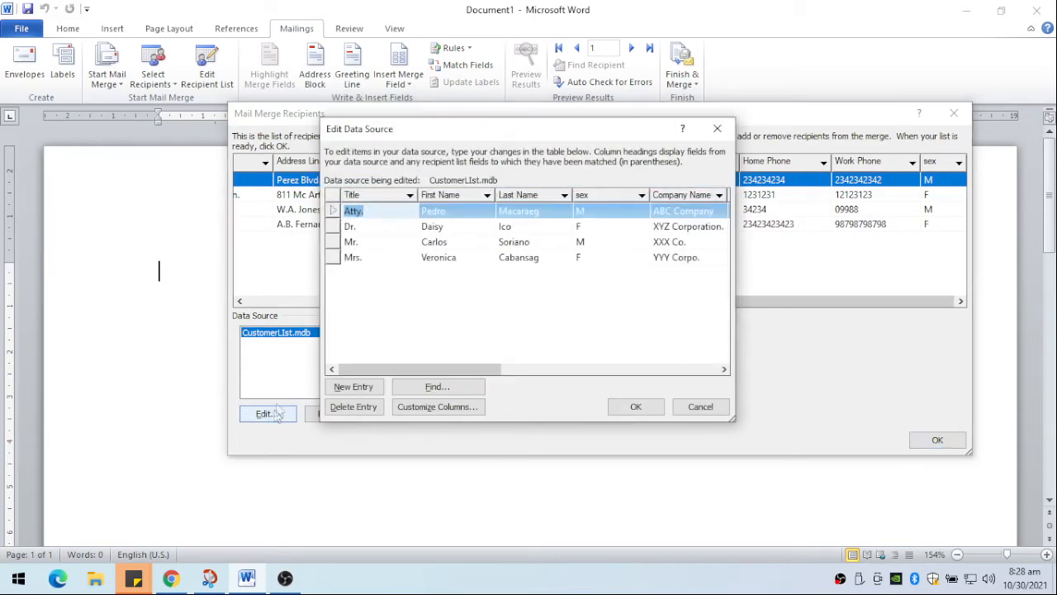
drag(363, 370, 553, 369)
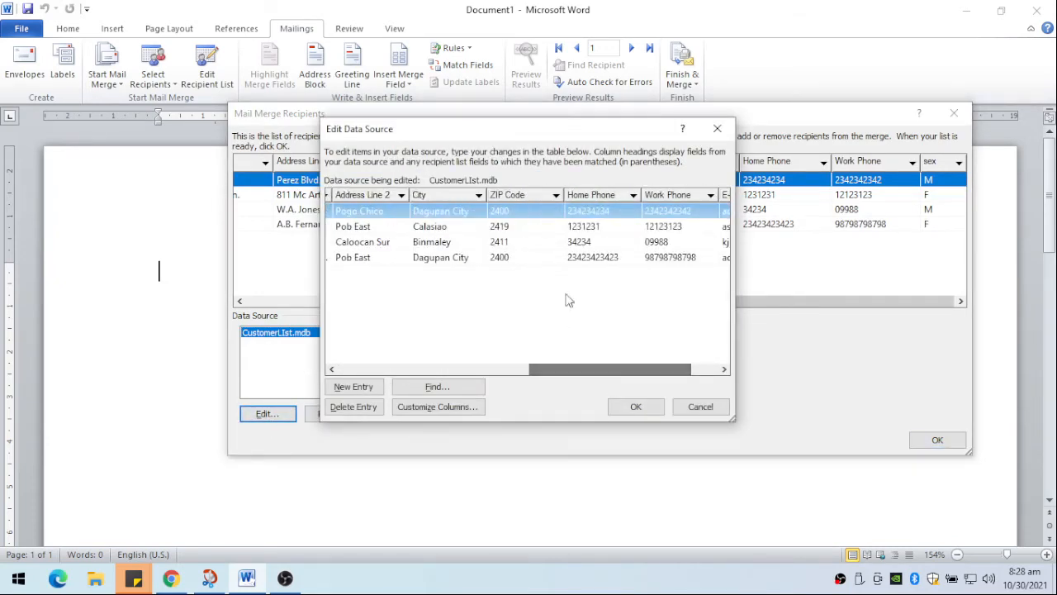
click(590, 211)
text(0999213)
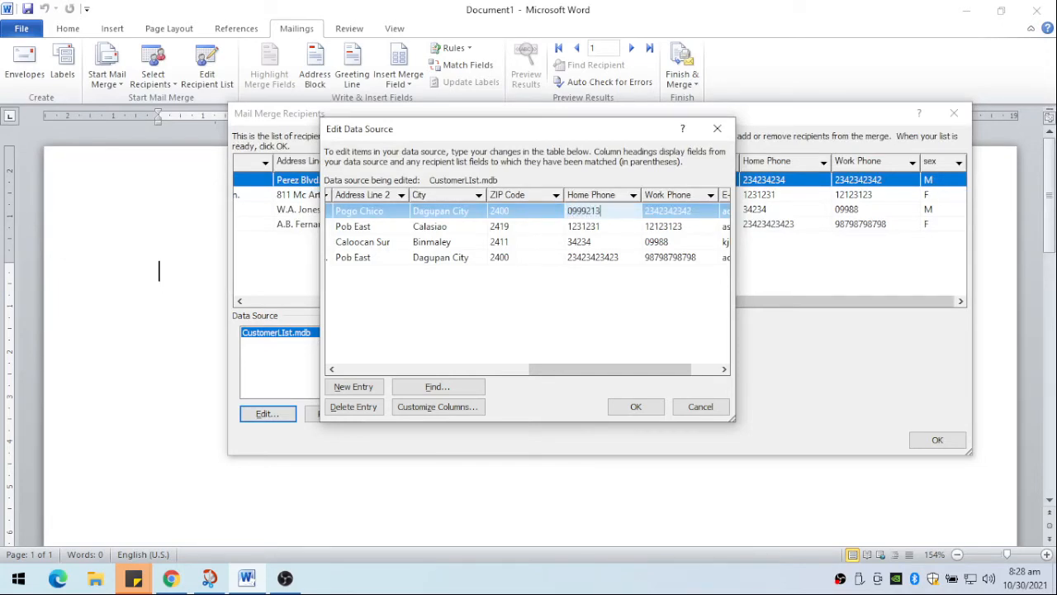
click(621, 410)
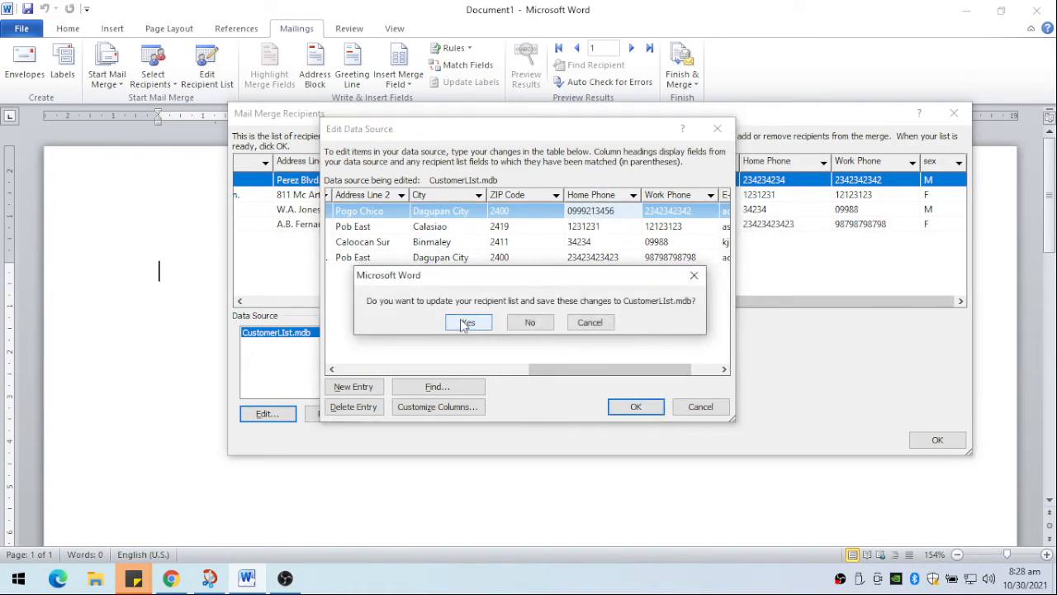
click(463, 323)
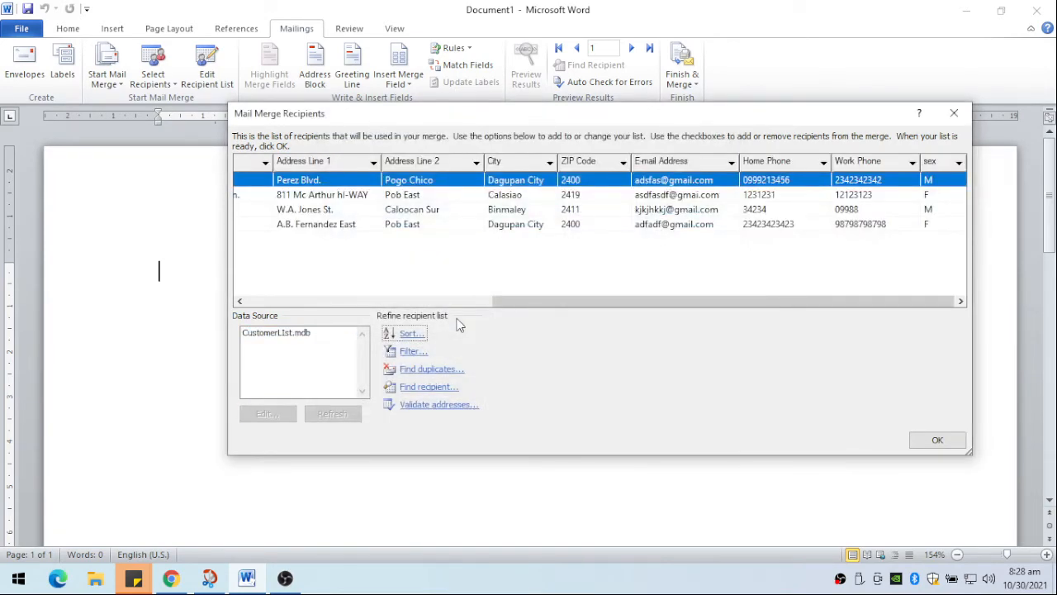
- Filter the recipient list to sex F, and clear the filter to show all recipients again
drag(496, 300, 564, 301)
click(959, 162)
click(959, 163)
click(959, 163)
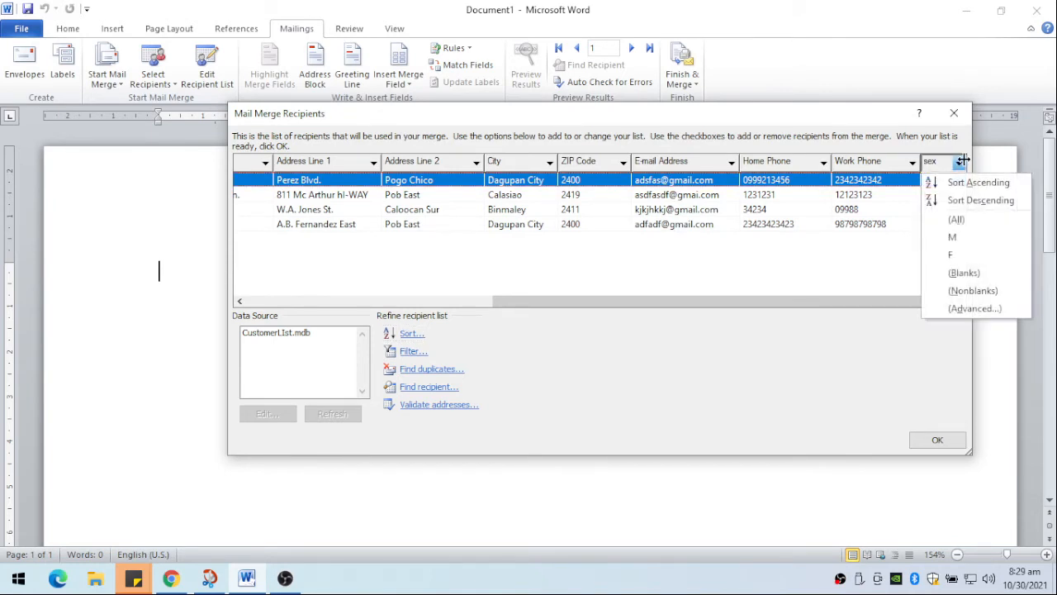
click(950, 256)
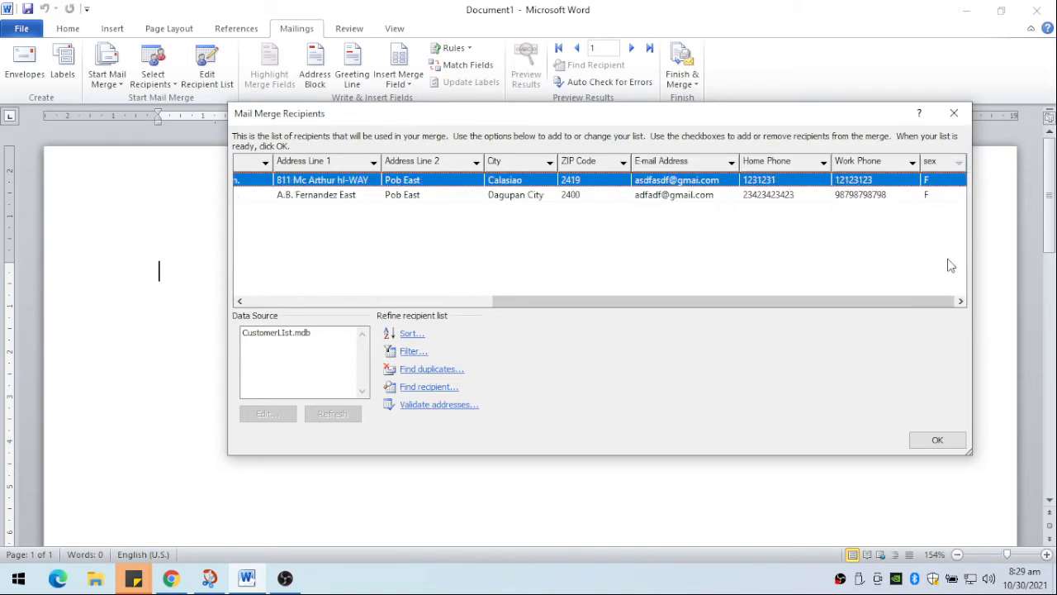
click(959, 162)
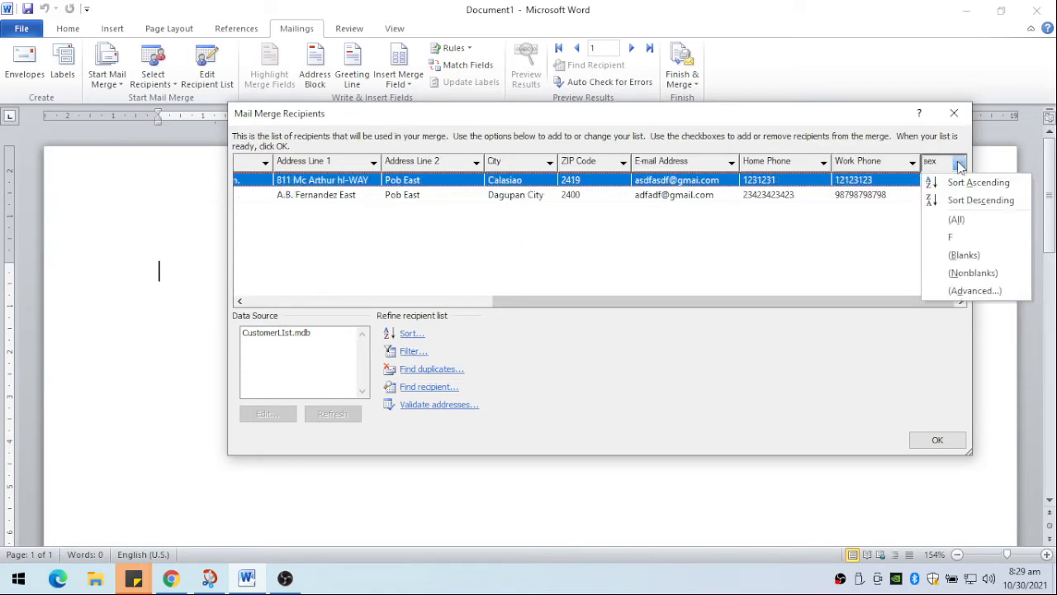
click(957, 219)
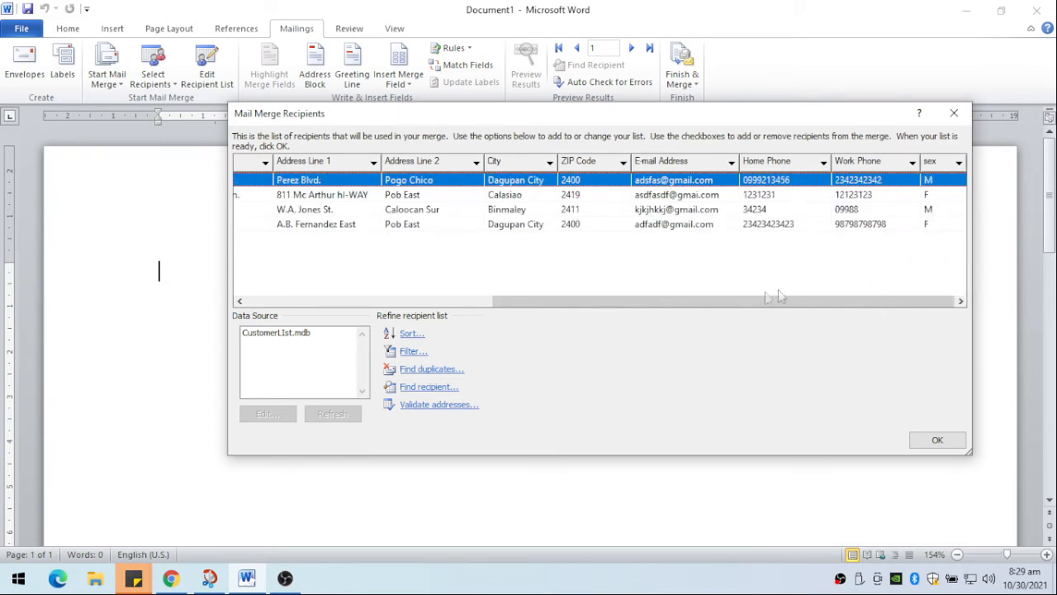
- Sort the recipients by last name in ascending order and accept the recipient list
drag(735, 302, 477, 331)
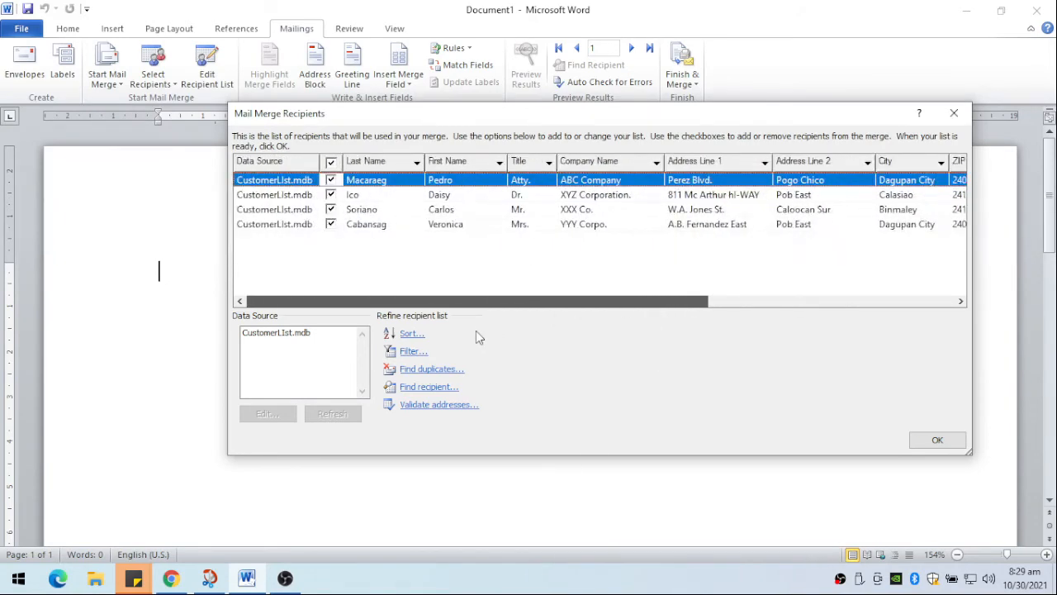
click(417, 163)
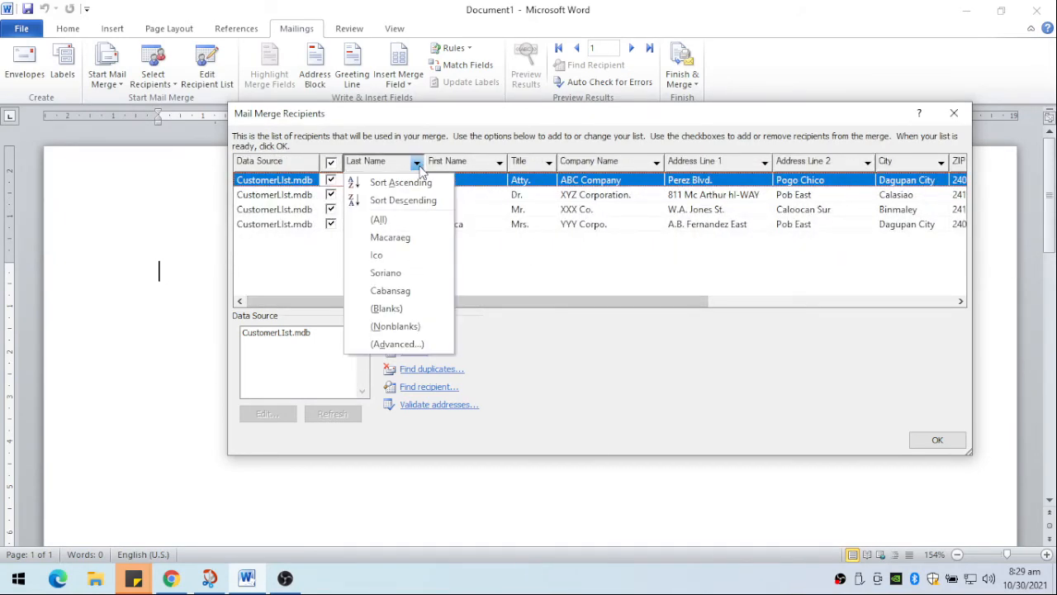
click(402, 183)
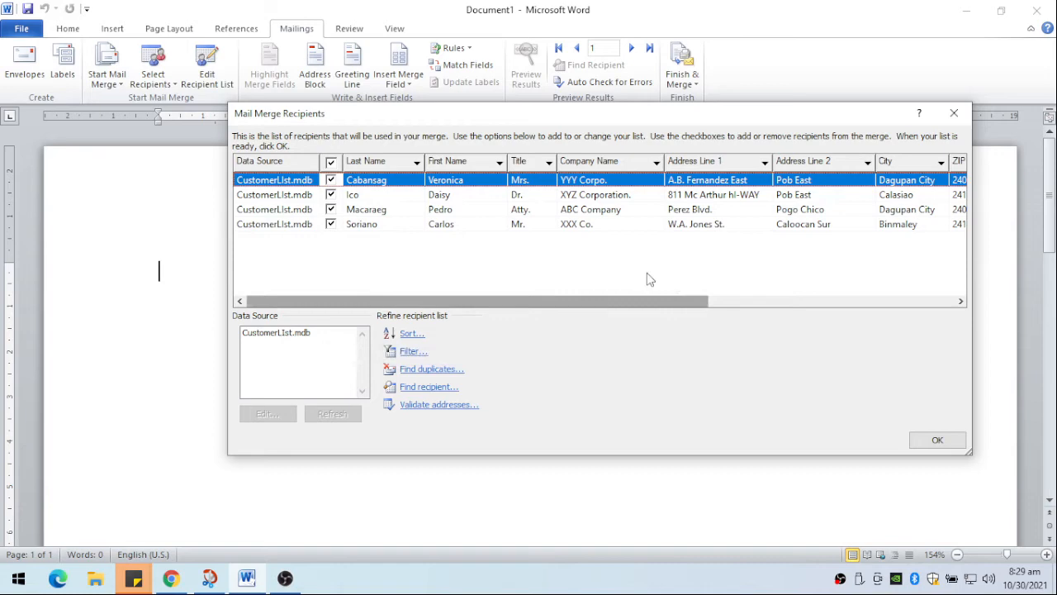
click(937, 441)
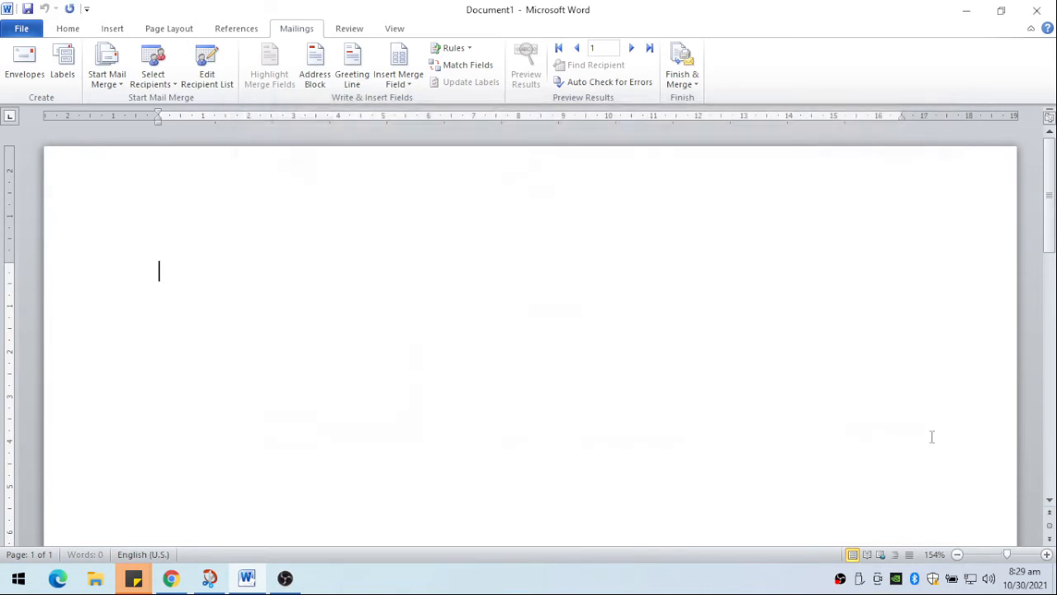
- Reopen the recipient list to review the order of the recipients, and close it without changes
click(176, 89)
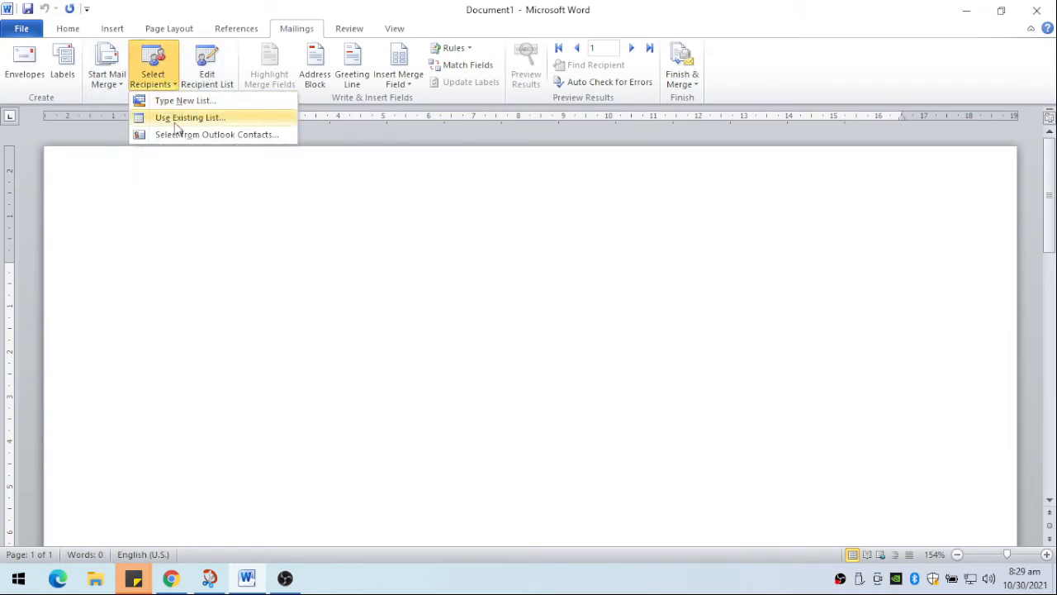
click(221, 76)
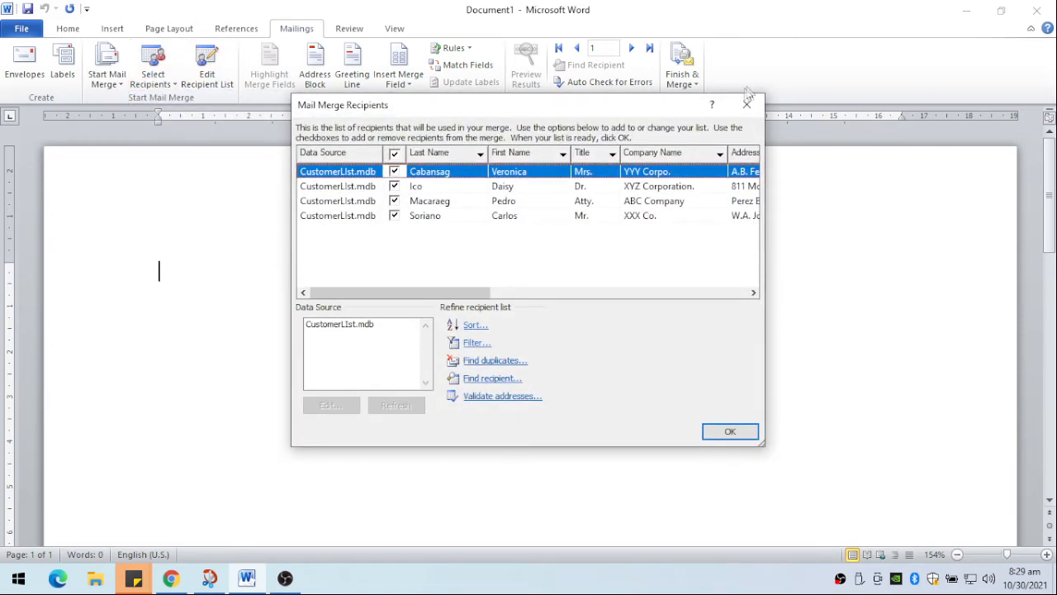
click(743, 106)
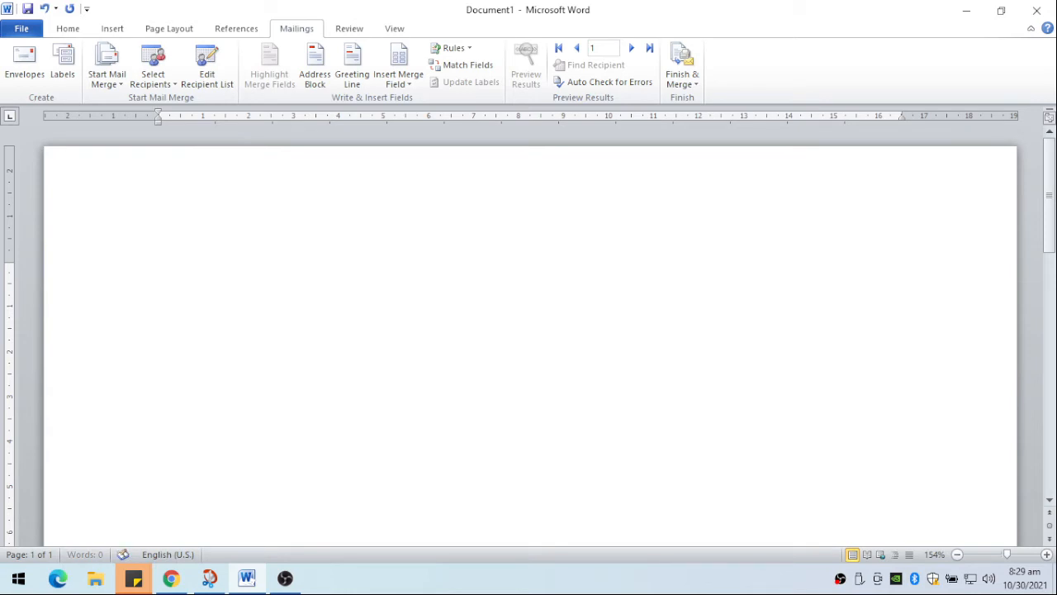
- Enter the date "October 30, 2021" on the letter's first line, indented toward the right margin
key(Tab)
text(October 30, 2021)
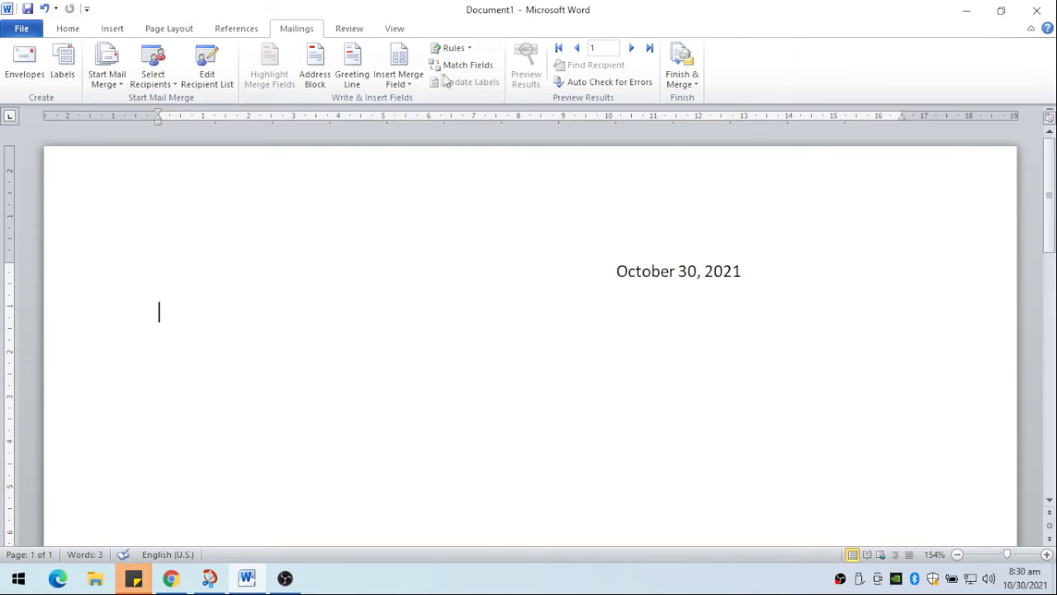
- Insert the Title, First_Name and Last_Name merge fields, separated by spaces, on the line below the date
click(410, 86)
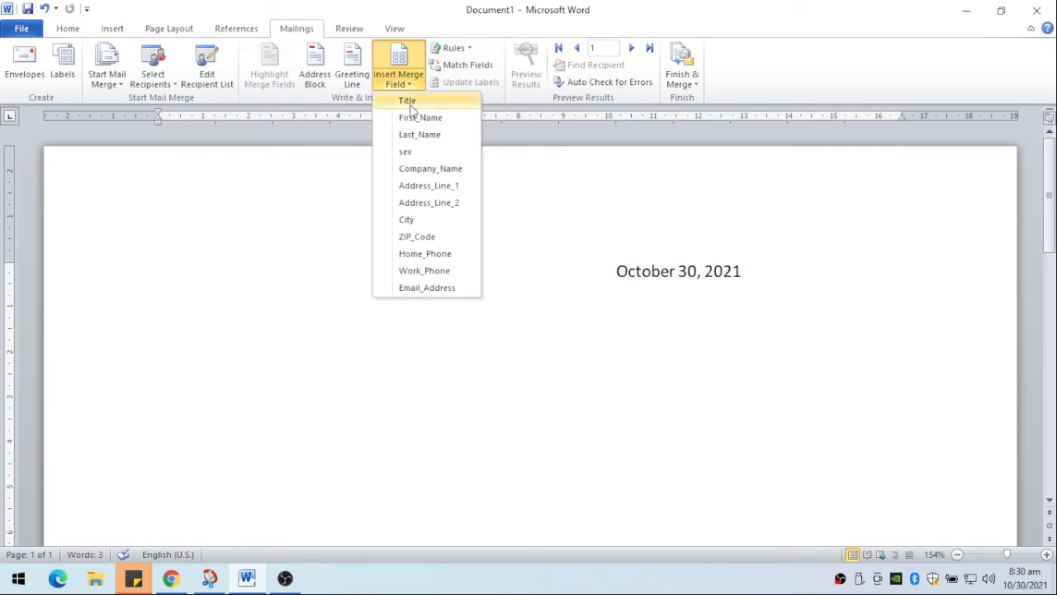
click(410, 103)
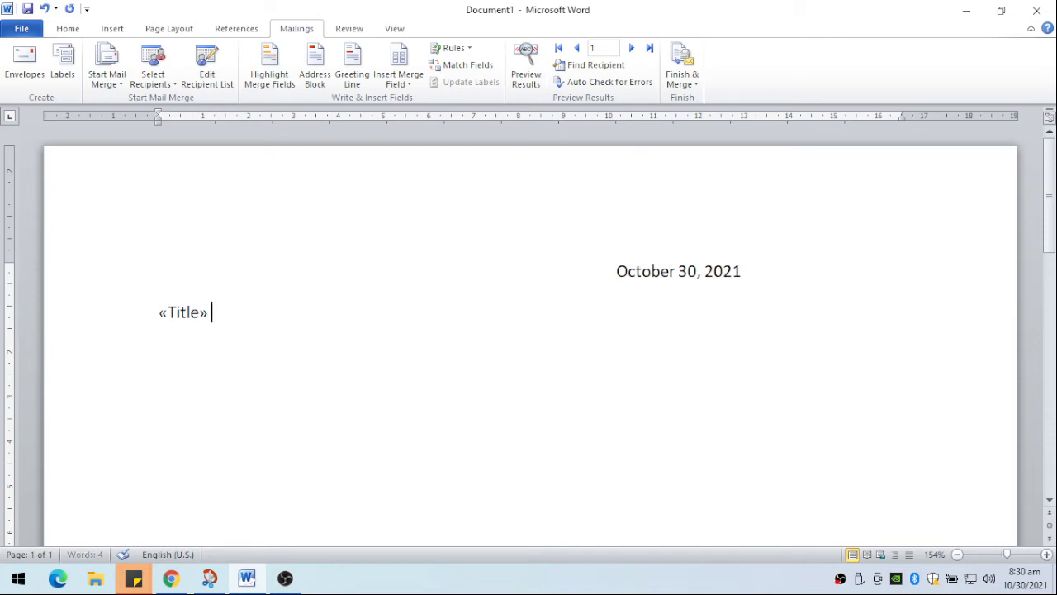
click(408, 83)
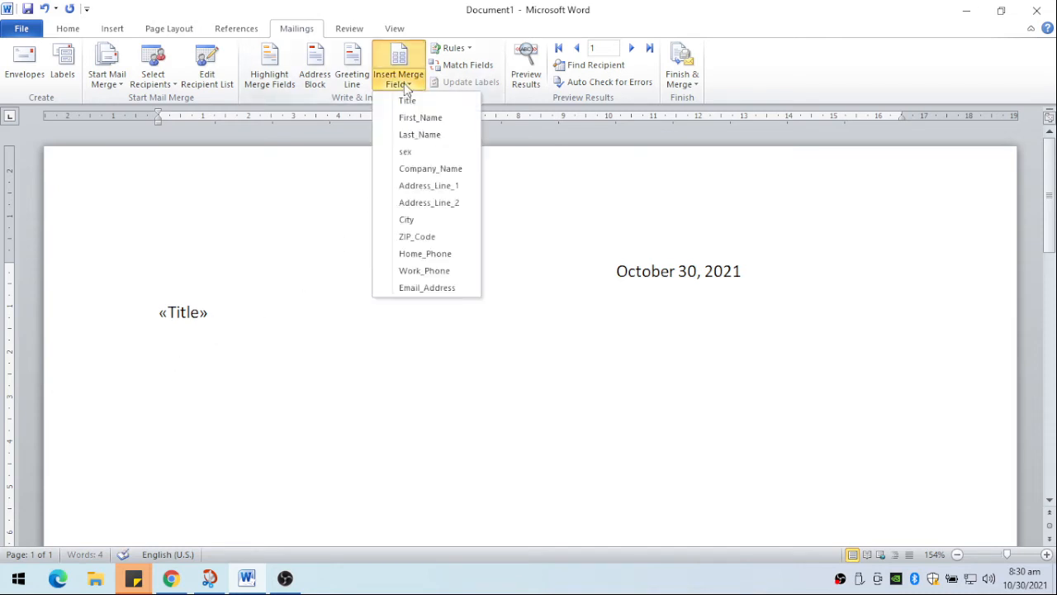
click(411, 123)
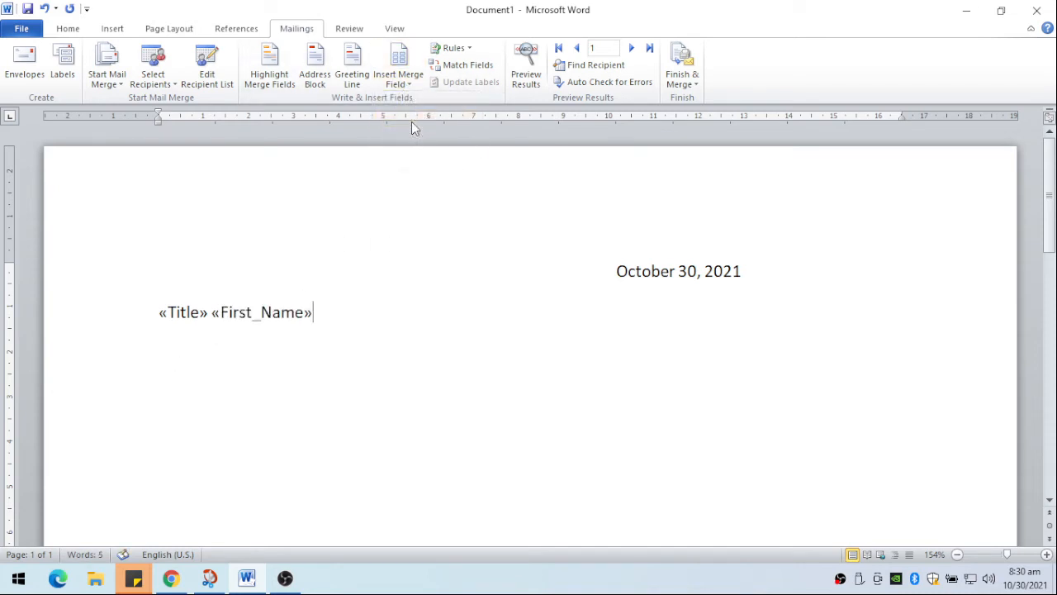
click(410, 83)
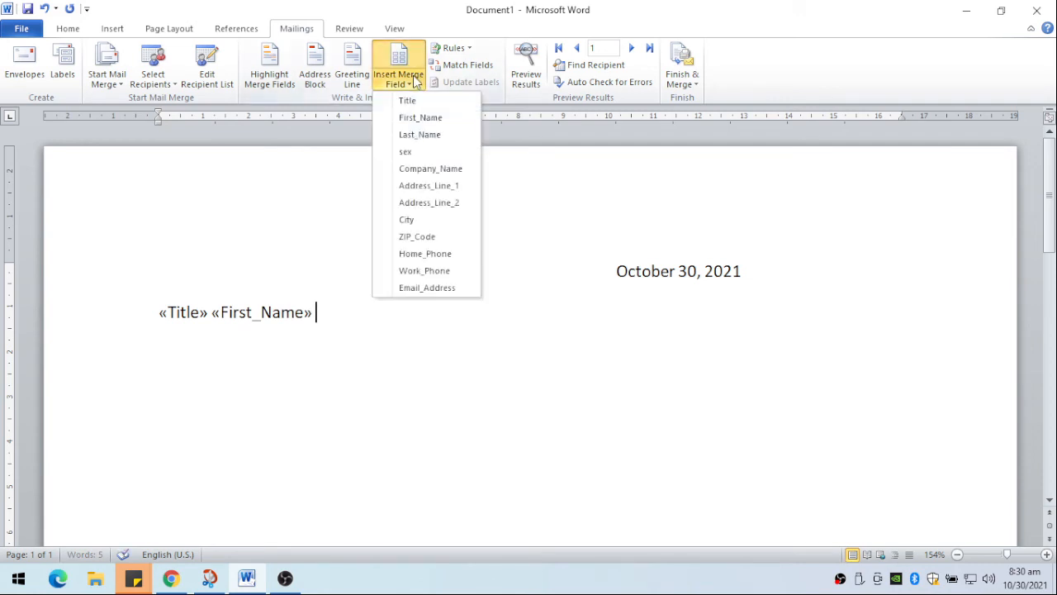
click(426, 136)
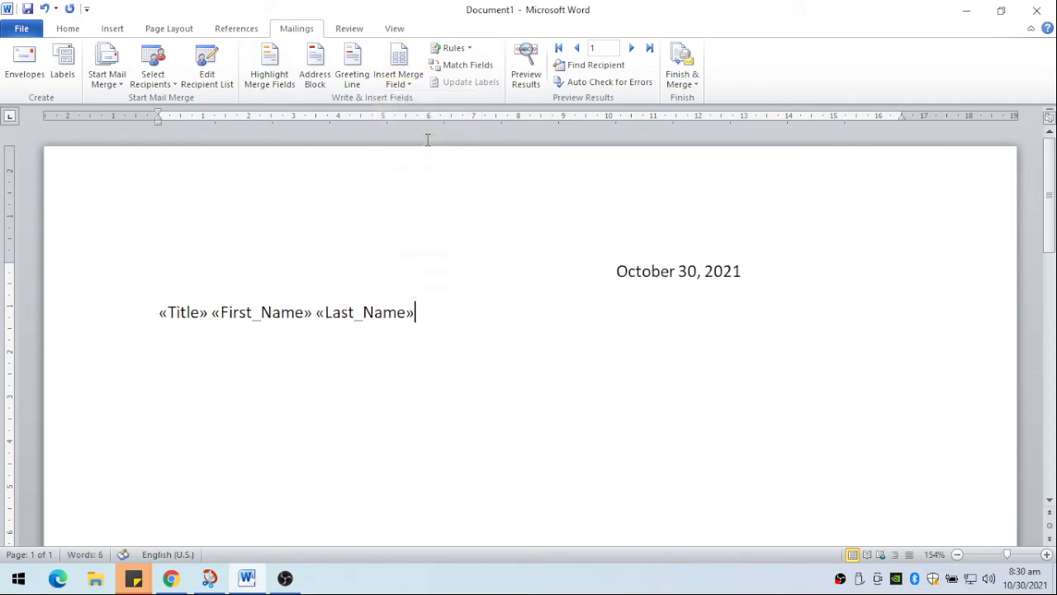
- Remove the space after the recipient name paragraph and start a new line directly below it
key(Return)
double_click(426, 314)
click(69, 30)
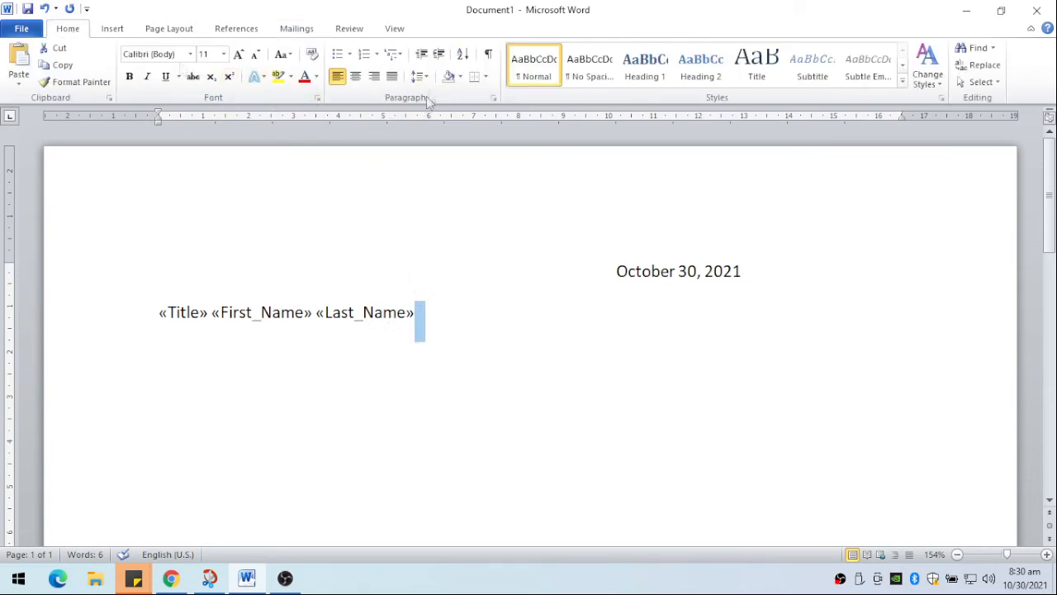
click(423, 76)
click(429, 80)
click(421, 77)
click(425, 79)
click(425, 80)
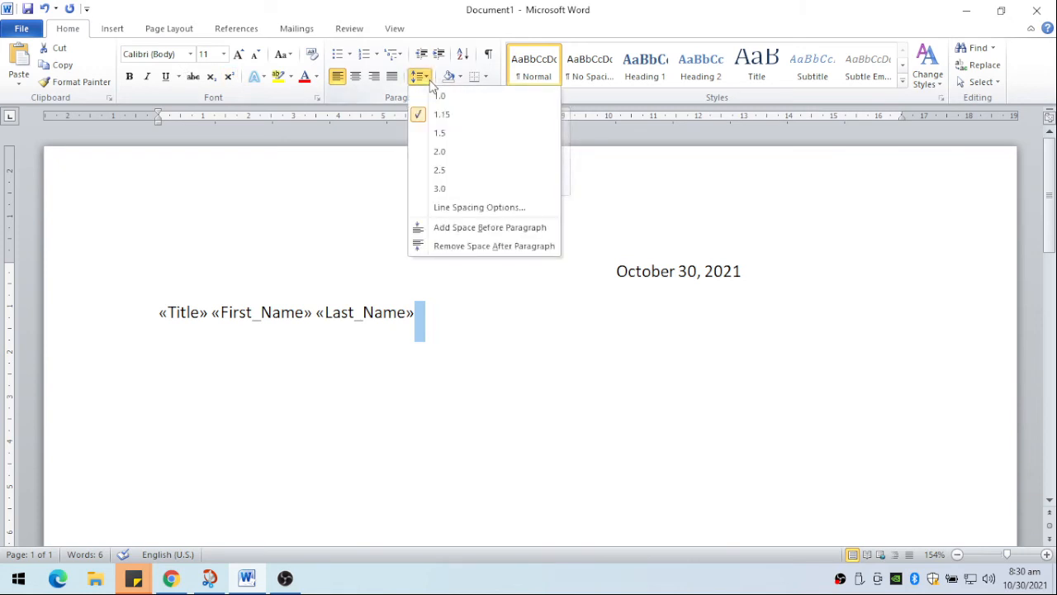
click(479, 247)
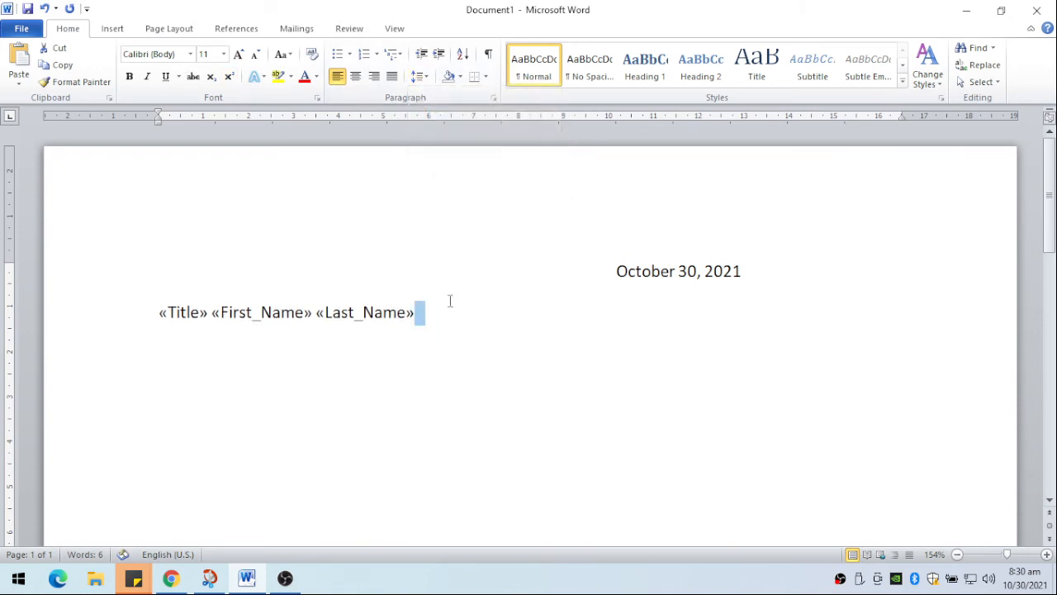
key(Return)
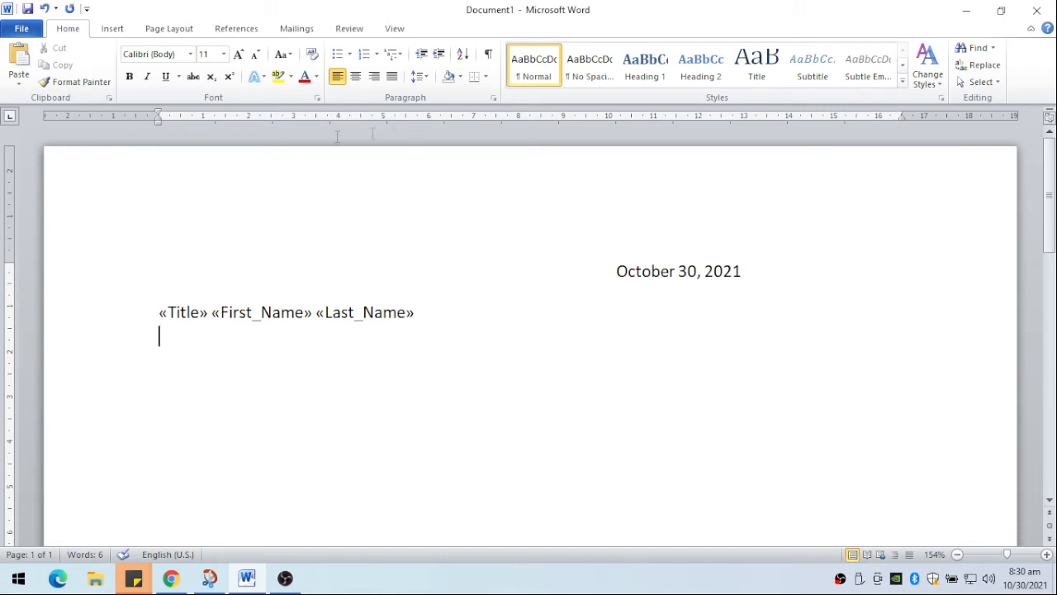
- Insert the Company_Name merge field below the recipient name line and start a new paragraph after it
click(289, 33)
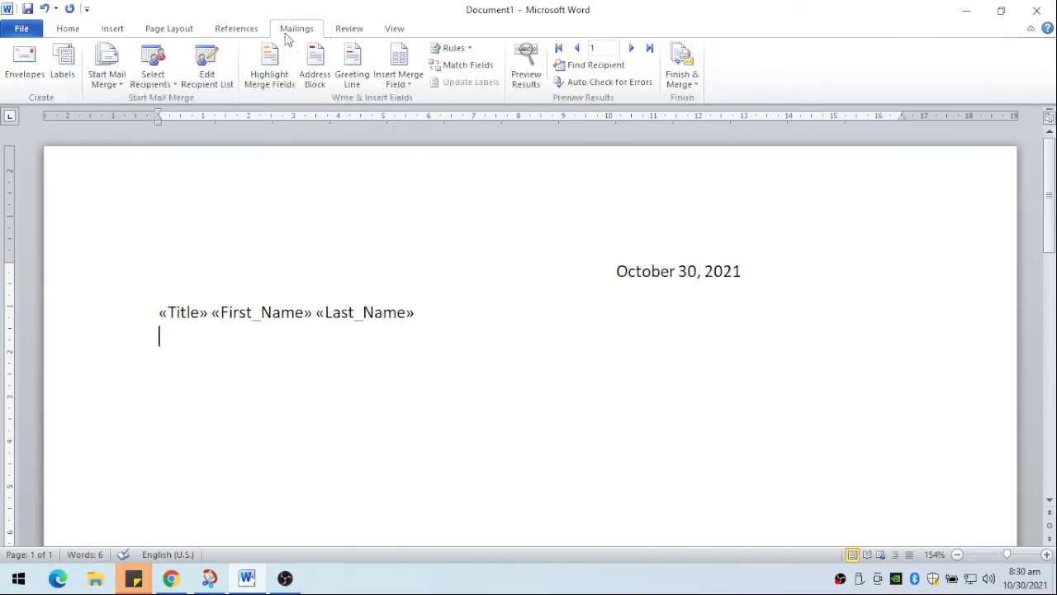
click(410, 86)
click(410, 86)
click(410, 86)
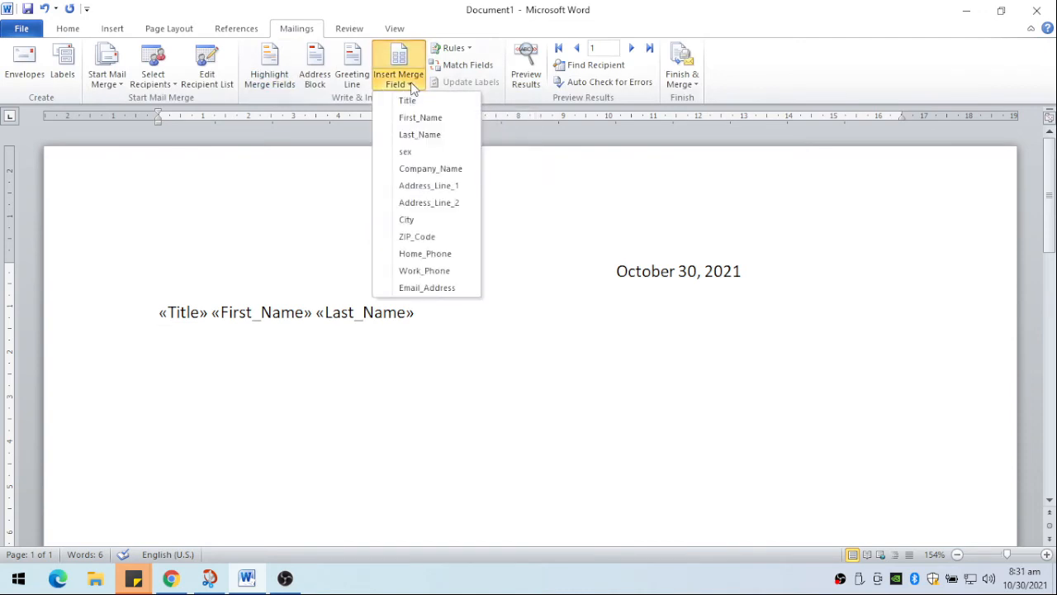
click(421, 169)
key(Return)
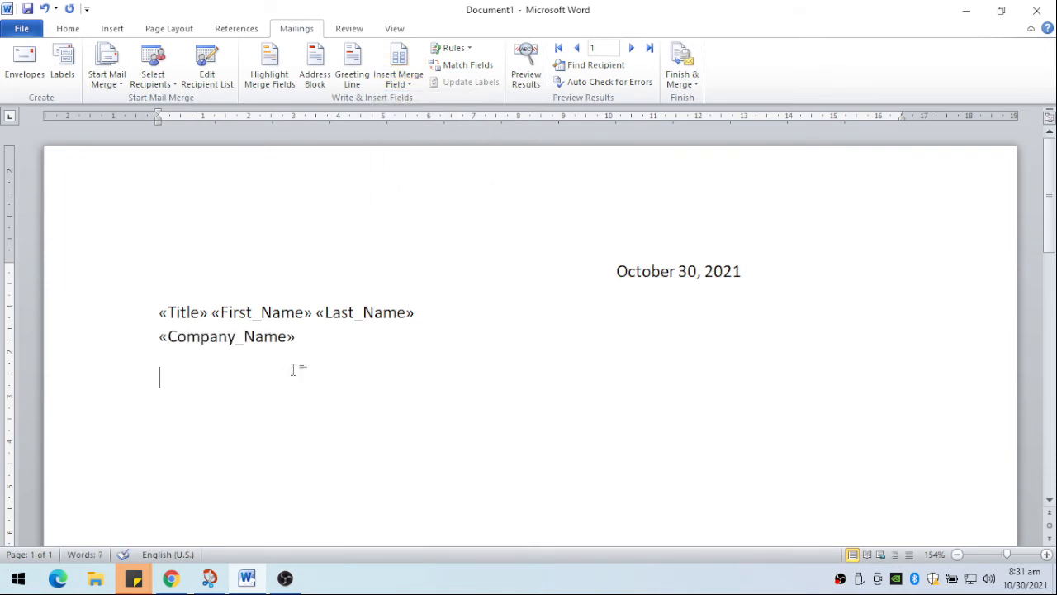
drag(300, 434, 147, 312)
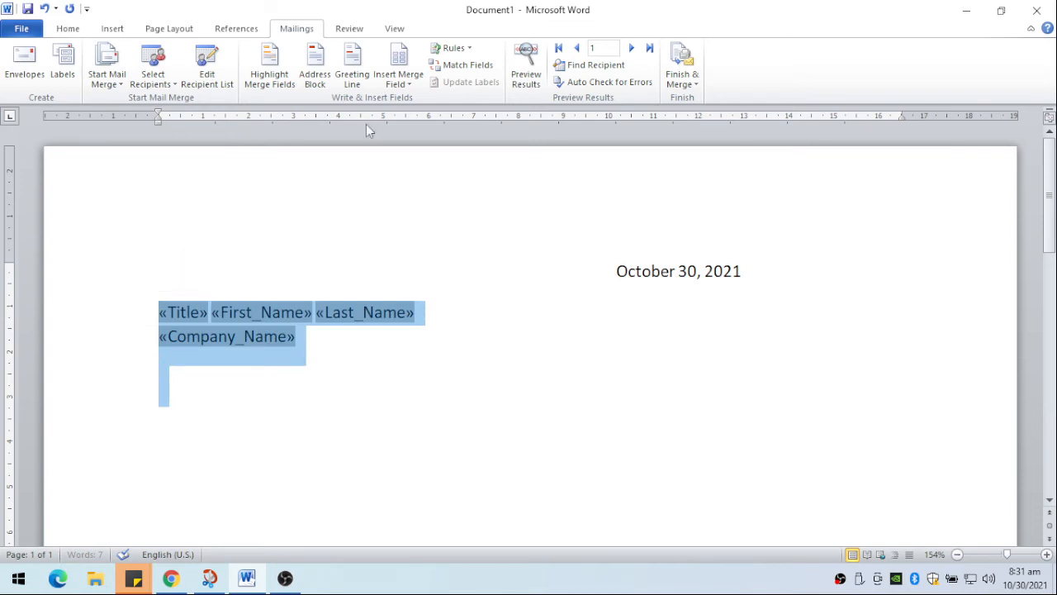
click(68, 28)
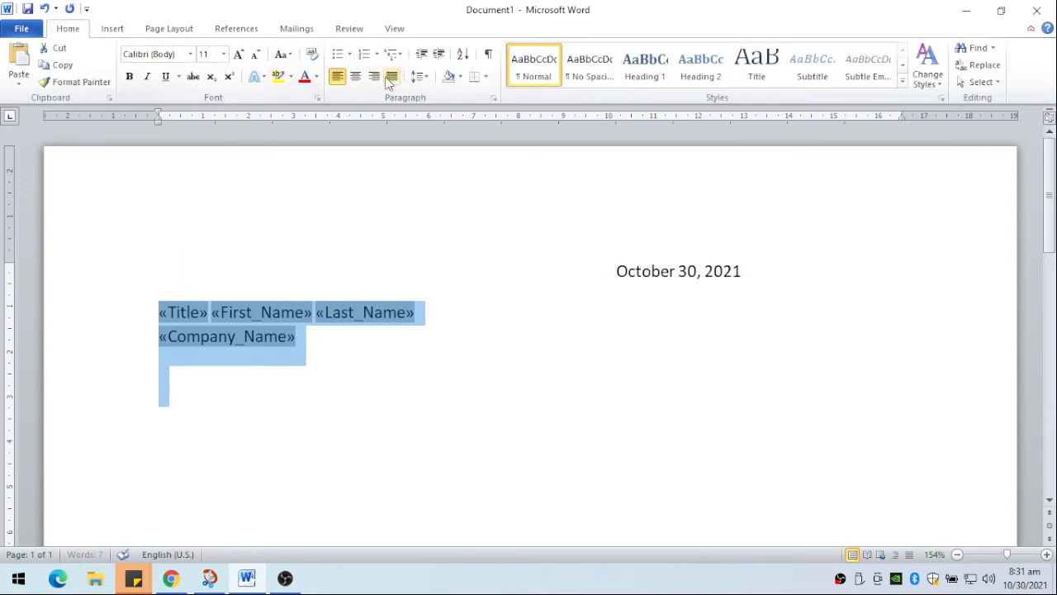
click(418, 76)
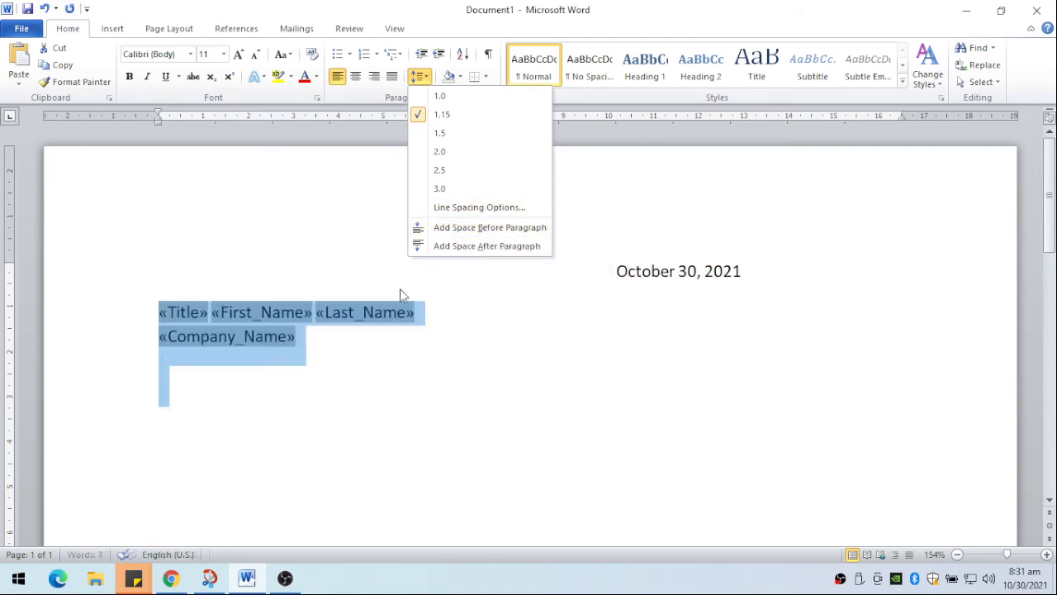
click(428, 348)
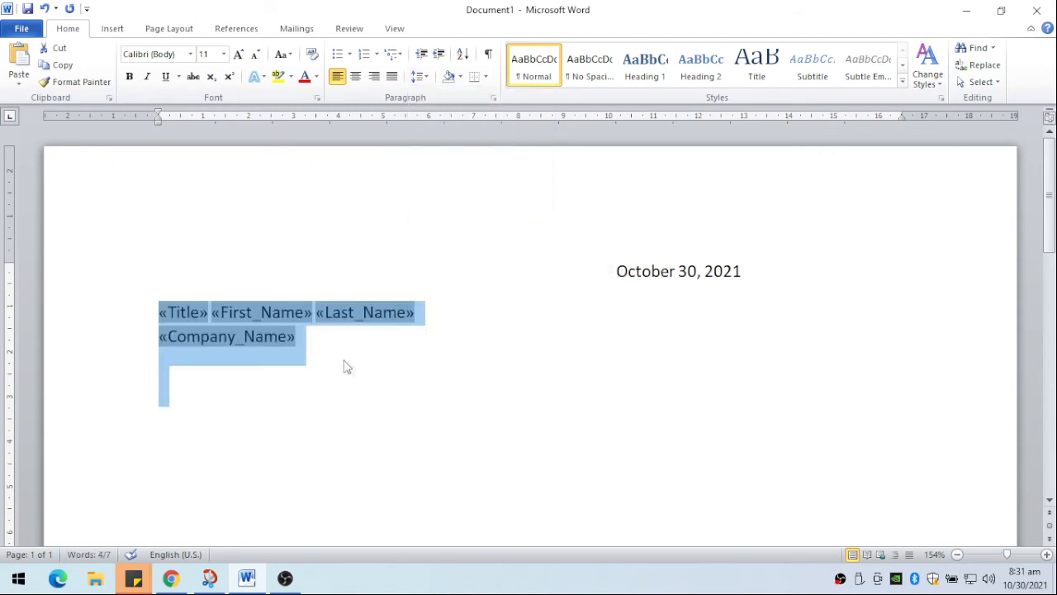
- Insert the Address_Line_1 merge field in the paragraph below Company_Name and start another paragraph
click(304, 335)
key(Return)
key(Up)
key(Down)
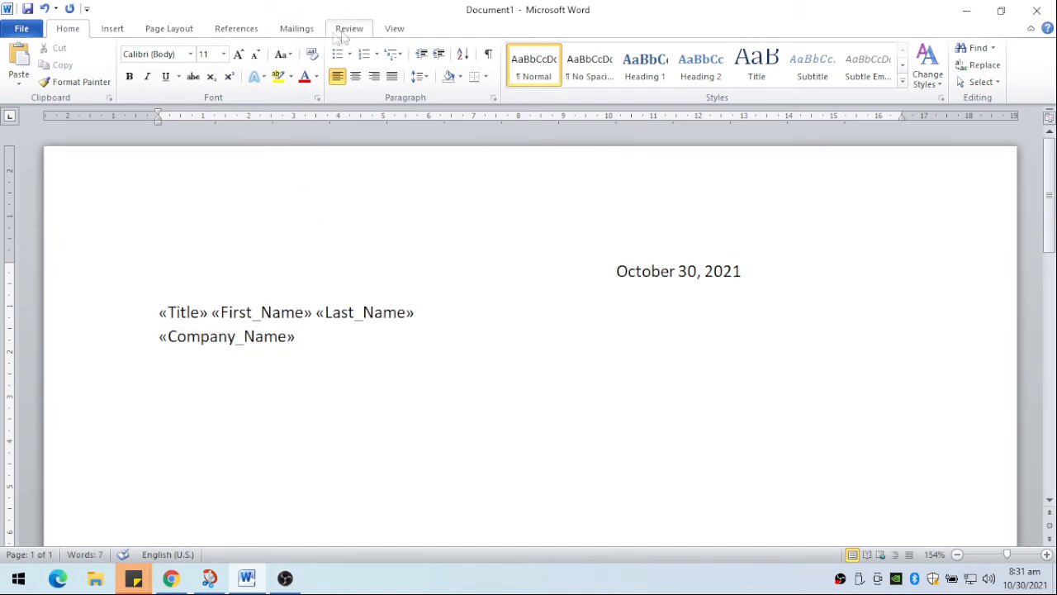
click(307, 35)
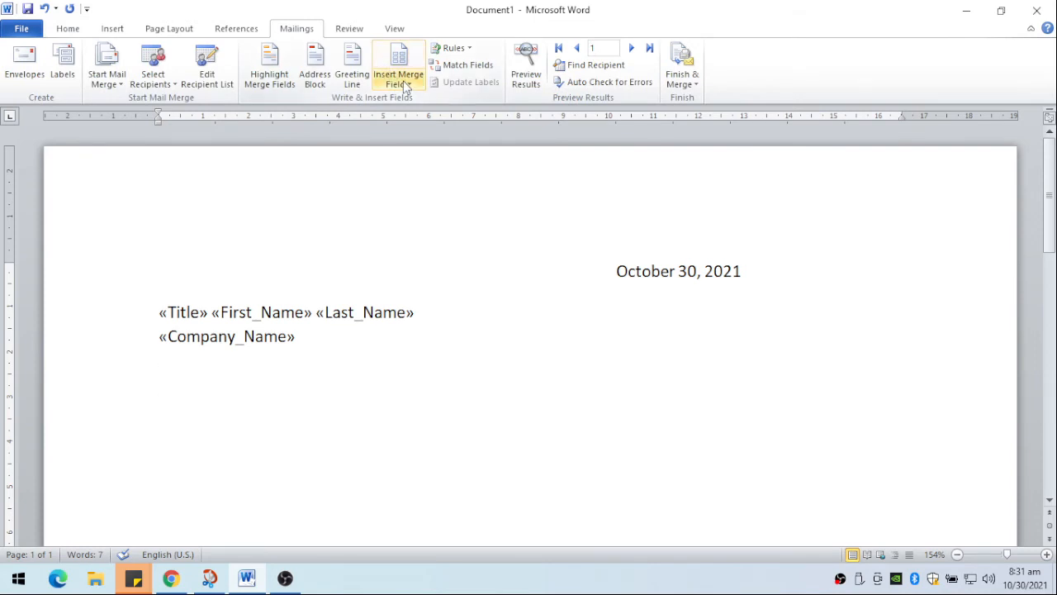
click(403, 83)
click(428, 186)
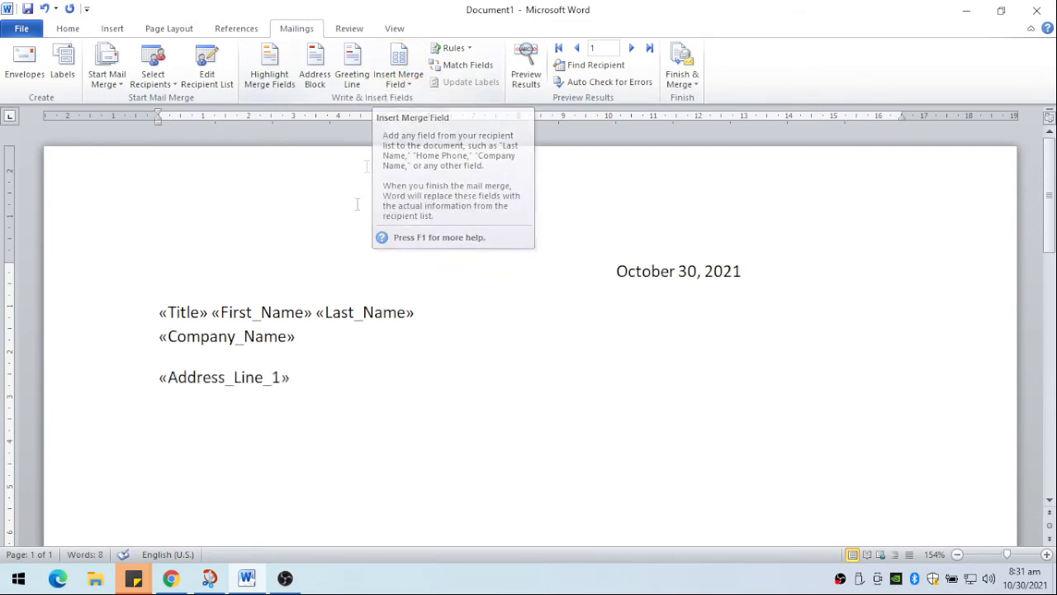
key(Return)
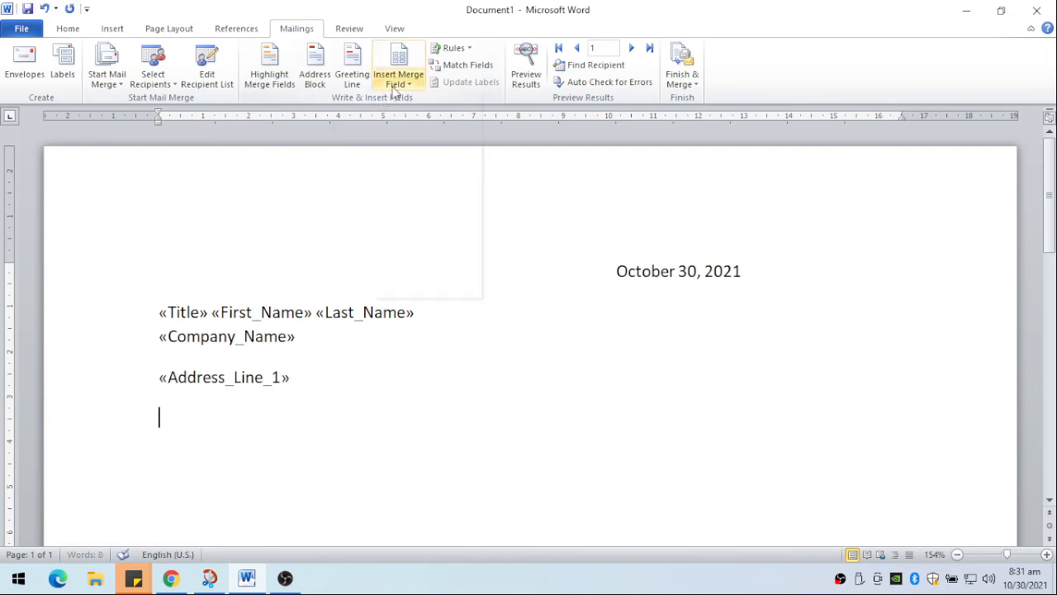
- Insert the Address_Line_2 and City merge fields on separate lines, and leave an empty paragraph below City
click(395, 79)
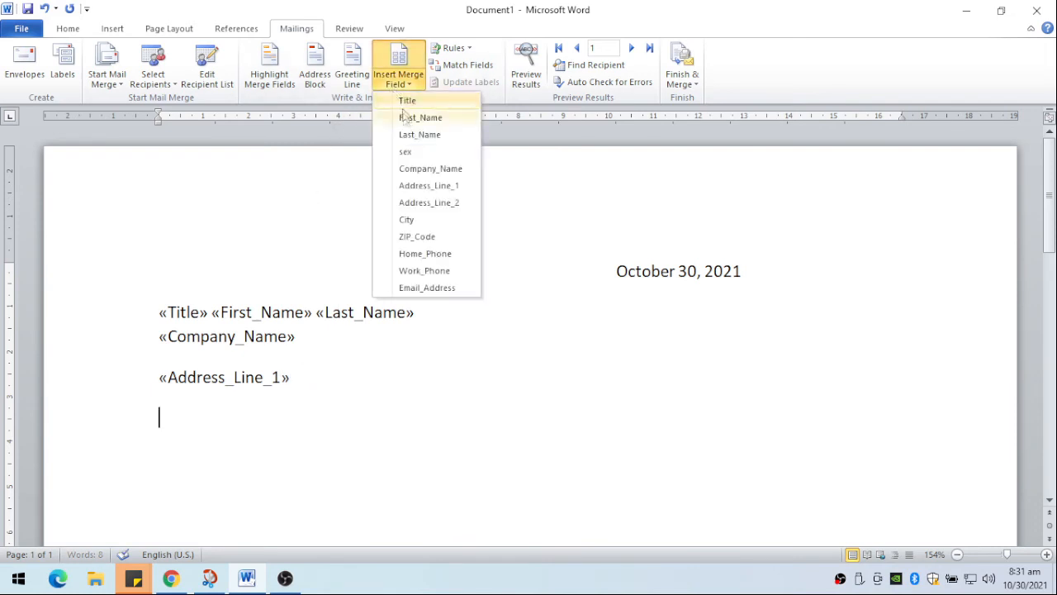
click(431, 205)
key(Return)
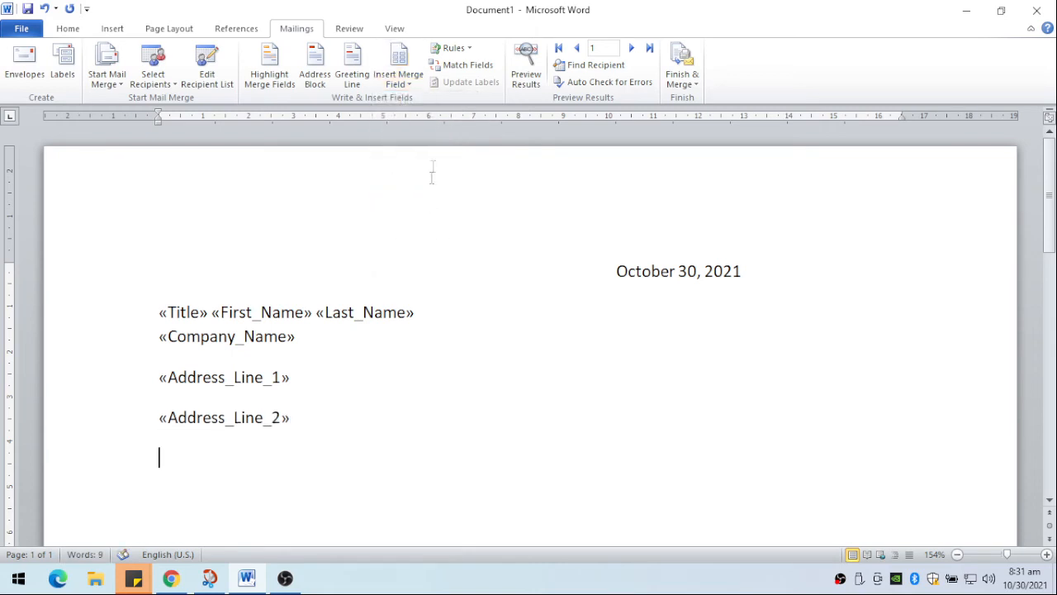
click(399, 91)
click(412, 220)
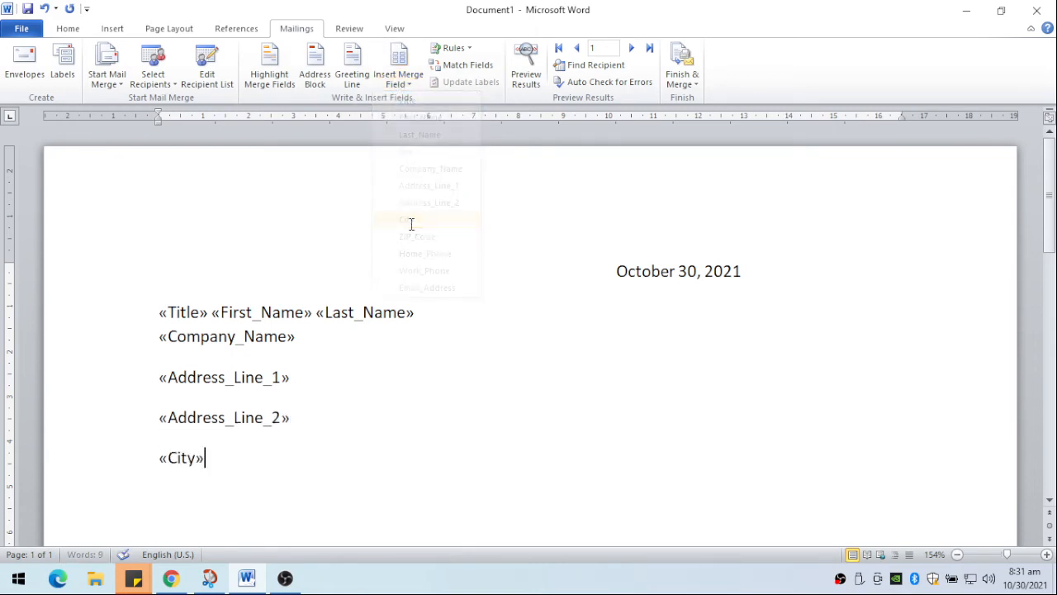
key(Return)
key(Return)
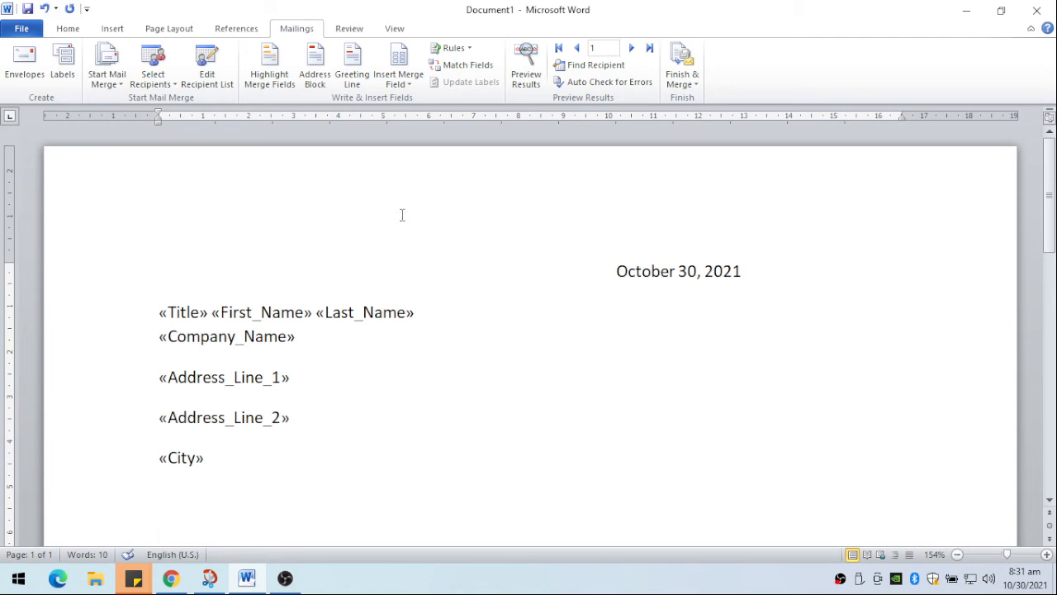
- Add the salutation "Dear Sir/Madam," below the address fields and start the next paragraph
scroll(474, 357, down, 2)
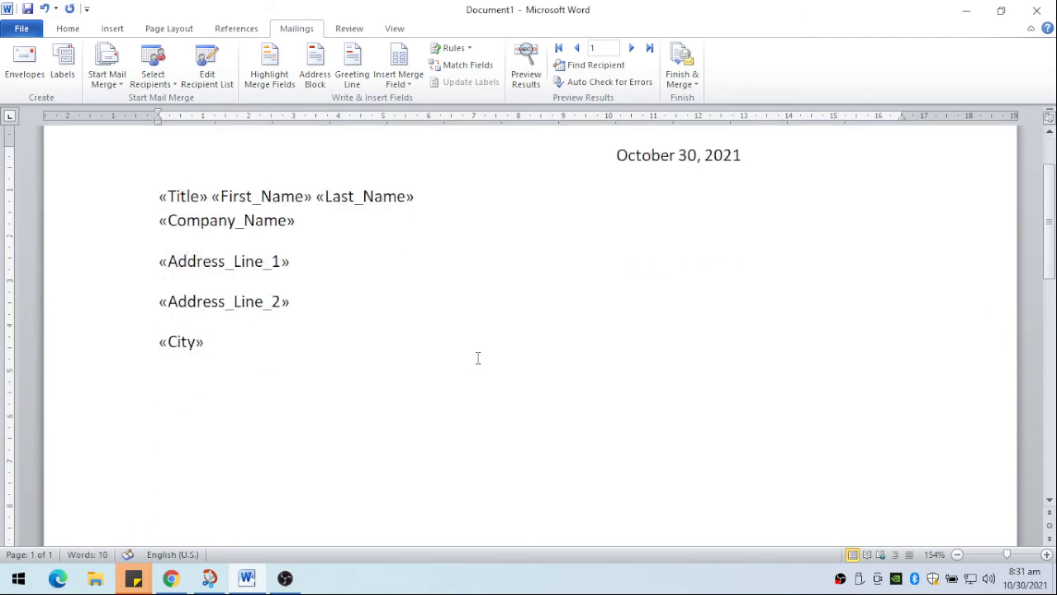
text(Dear Sir/Madam,)
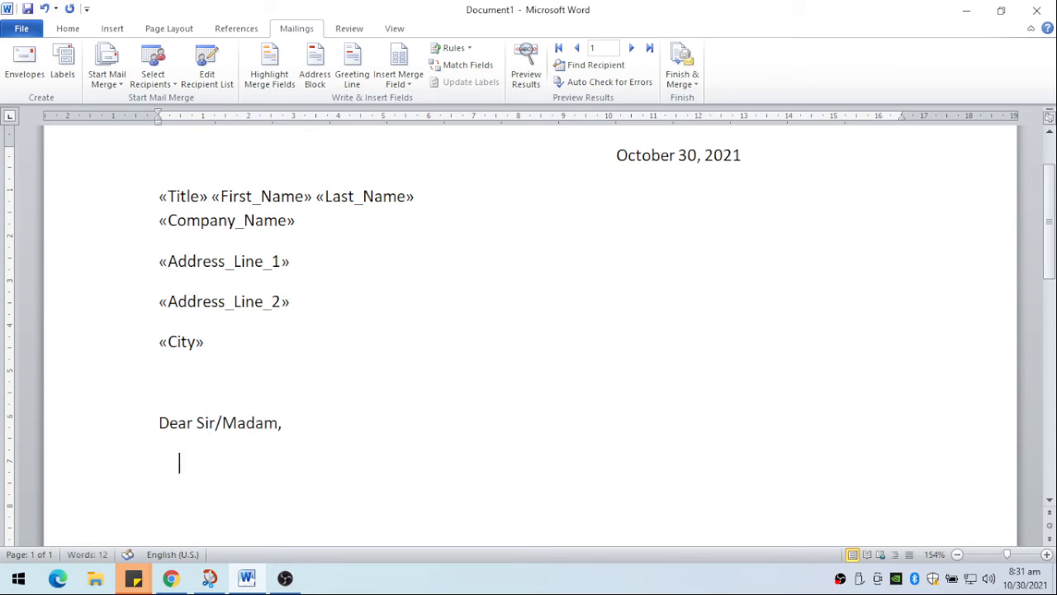
- Begin an indented body paragraph with the sentence "The quick brown fox jumps over the lazy dog."
key(BackSpace)
text(he quick brow)
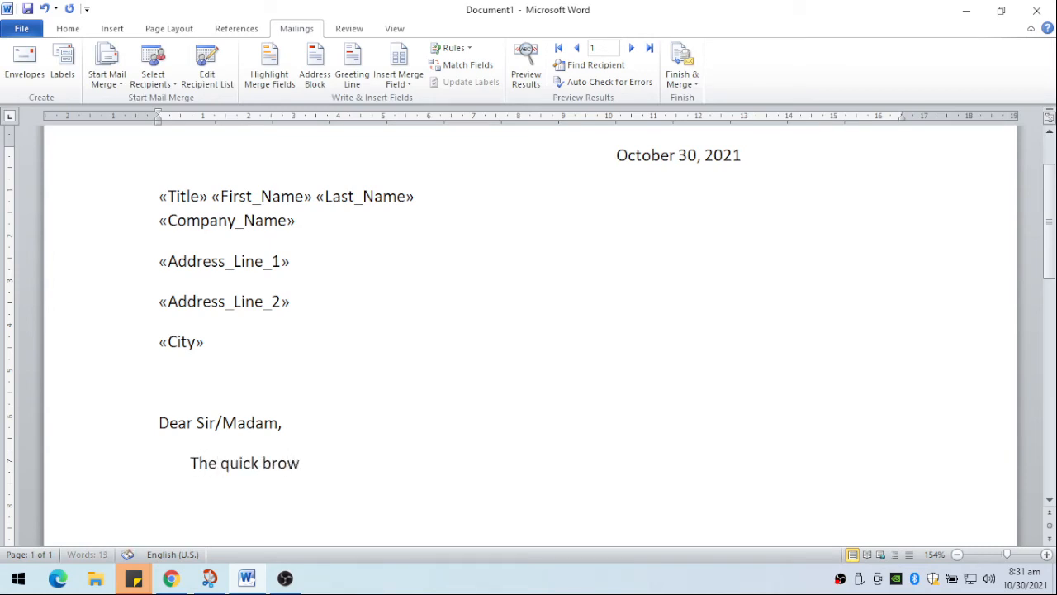
text(n fox um)
key(BackSpace)
text(u)
key(BackSpace)
text(jumps ov)
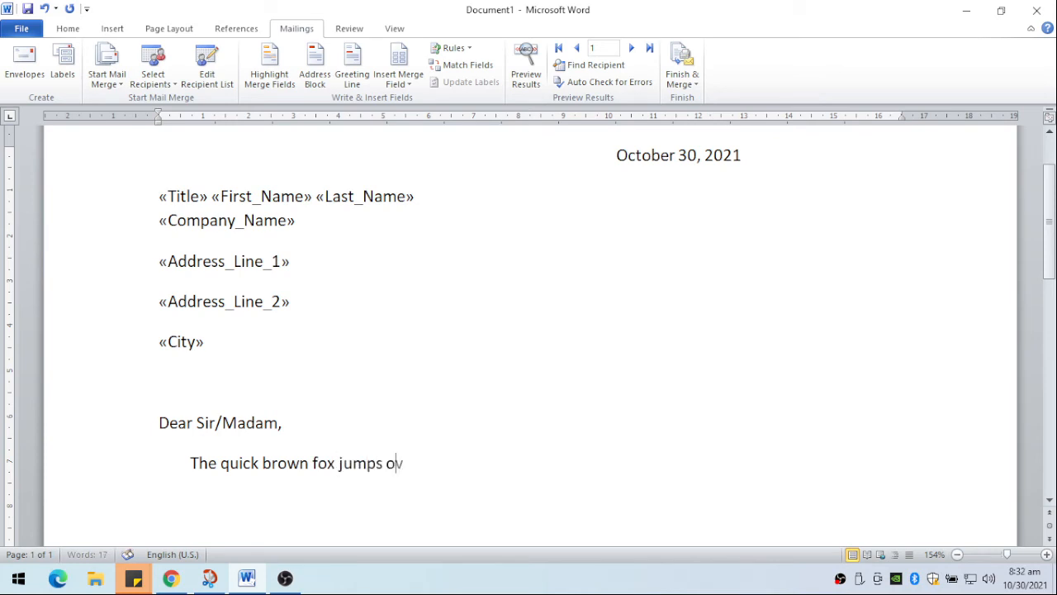
text(er the lazy dog.  The quick brown fox jump sover the)
- Continue the body paragraph with "The quick brown fox jumps over the lazy dog near the bank of the river."
key(BackSpace)
key(BackSpace)
key(BackSpace)
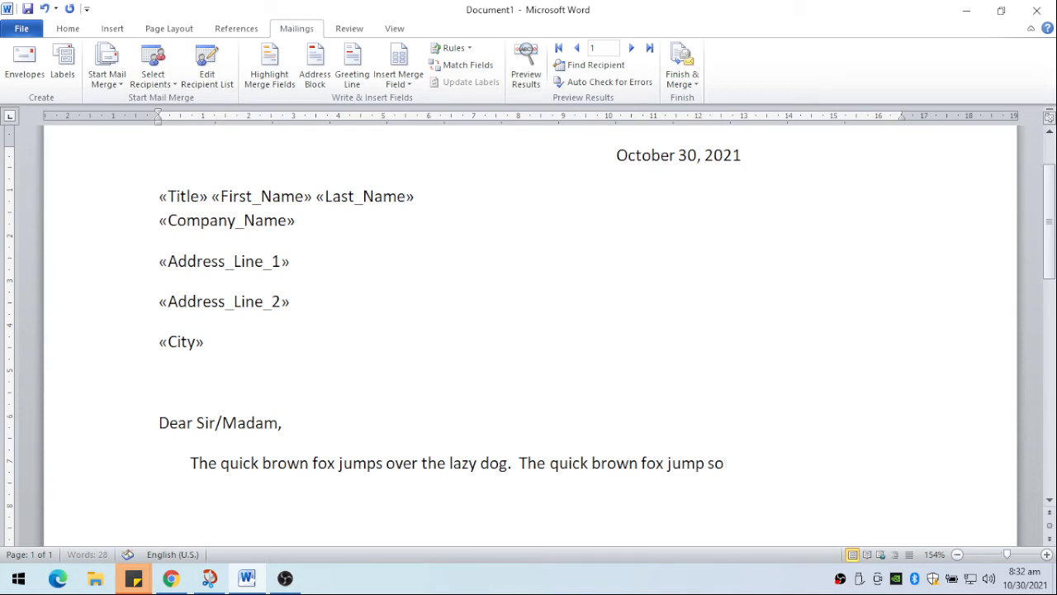
text(s)
text( over the lazy dog near the)
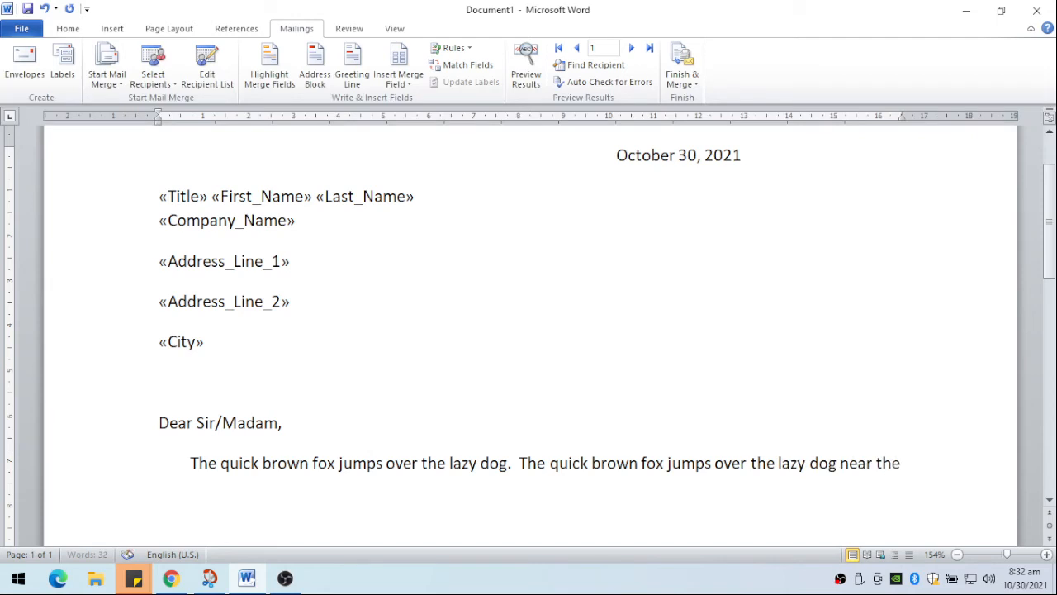
text( bank of the river.)
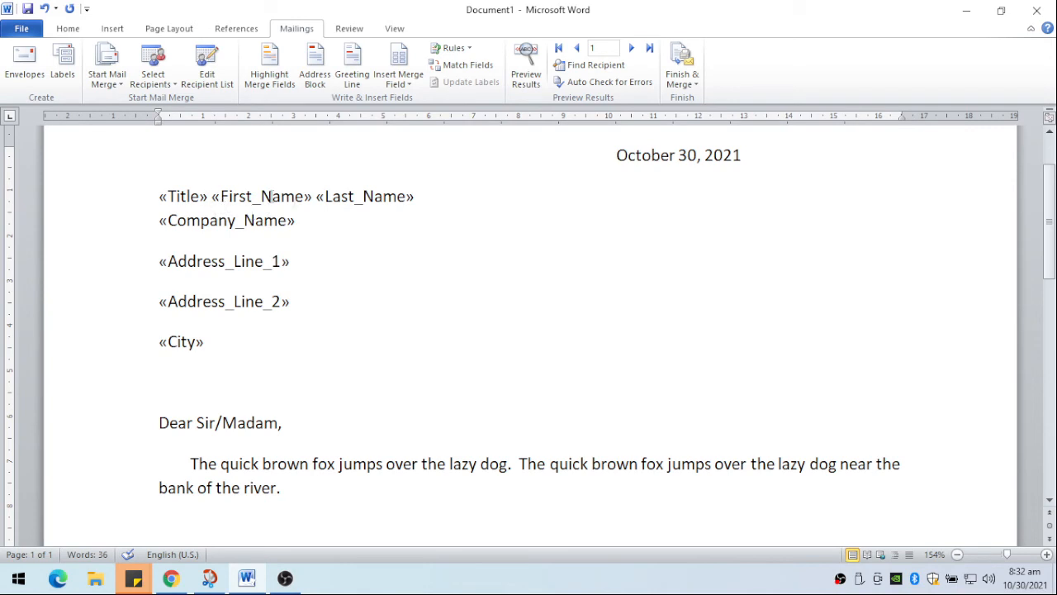
- Remove the space after the paragraphs from the Company_Name line through the City line
drag(202, 345, 124, 197)
click(68, 28)
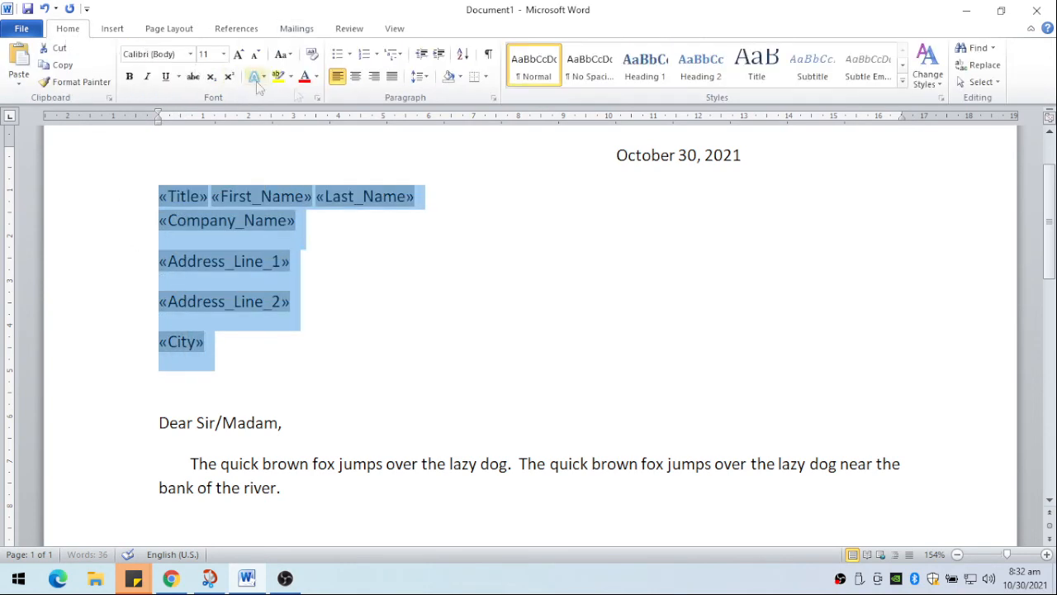
click(317, 244)
drag(156, 228, 217, 354)
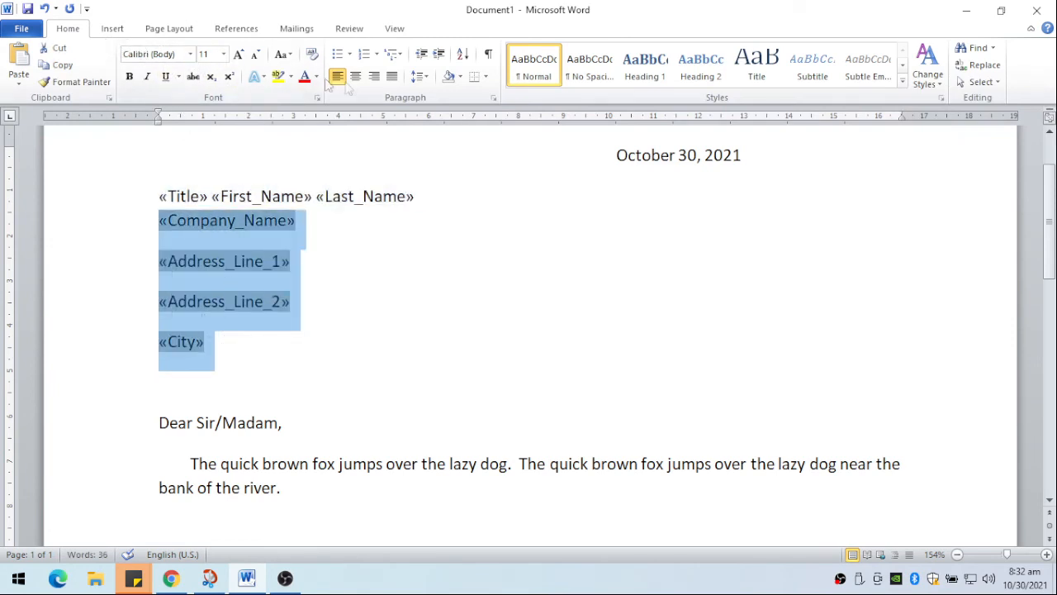
click(423, 76)
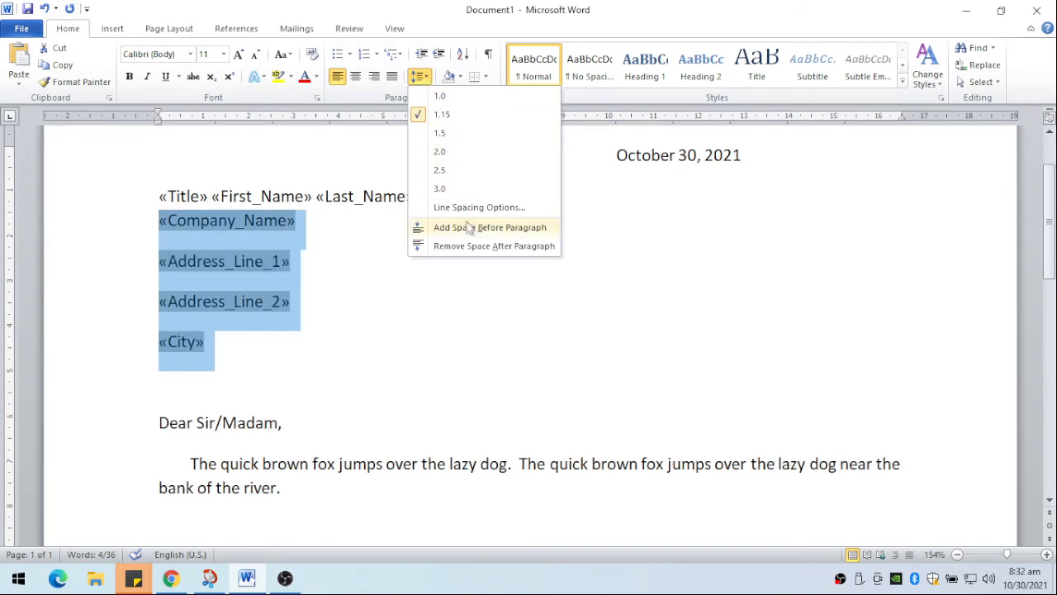
click(469, 248)
click(455, 268)
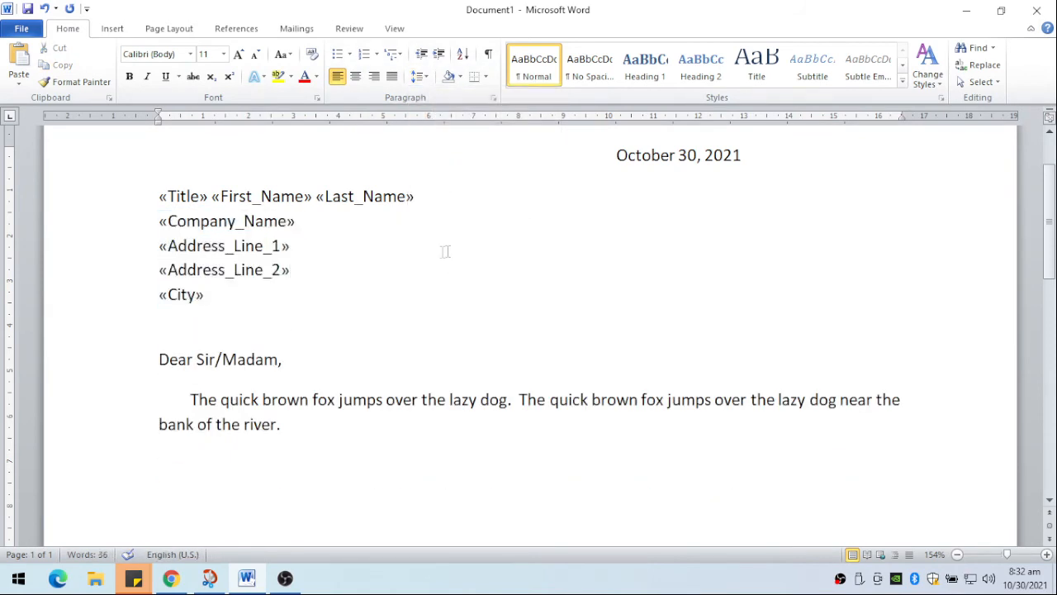
- Preview the merged letters and go through the recipient records forward and backward, including the last one, returning to record 1
click(296, 28)
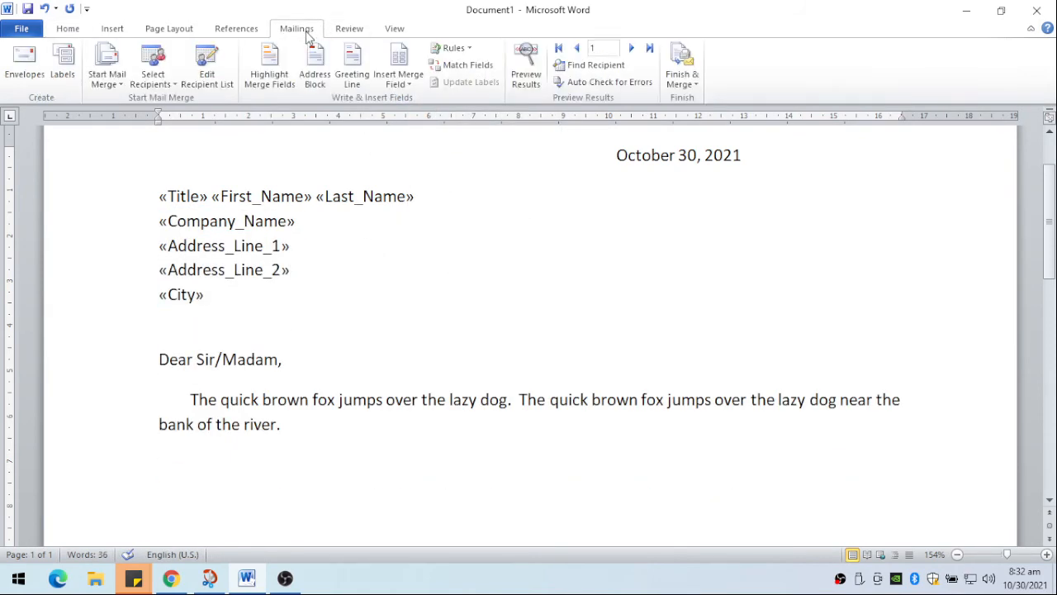
click(531, 86)
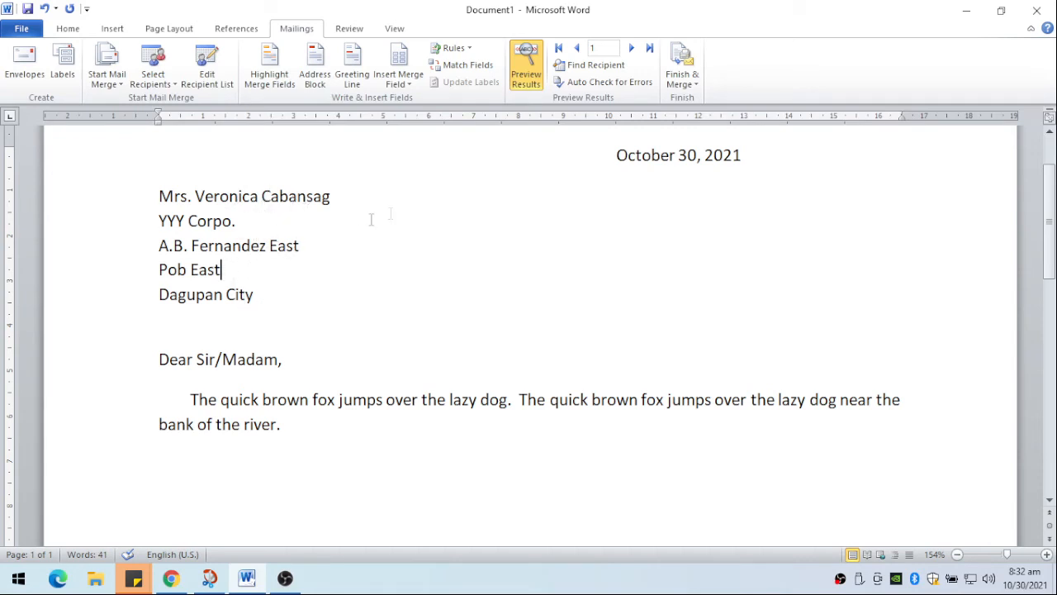
click(630, 49)
click(630, 50)
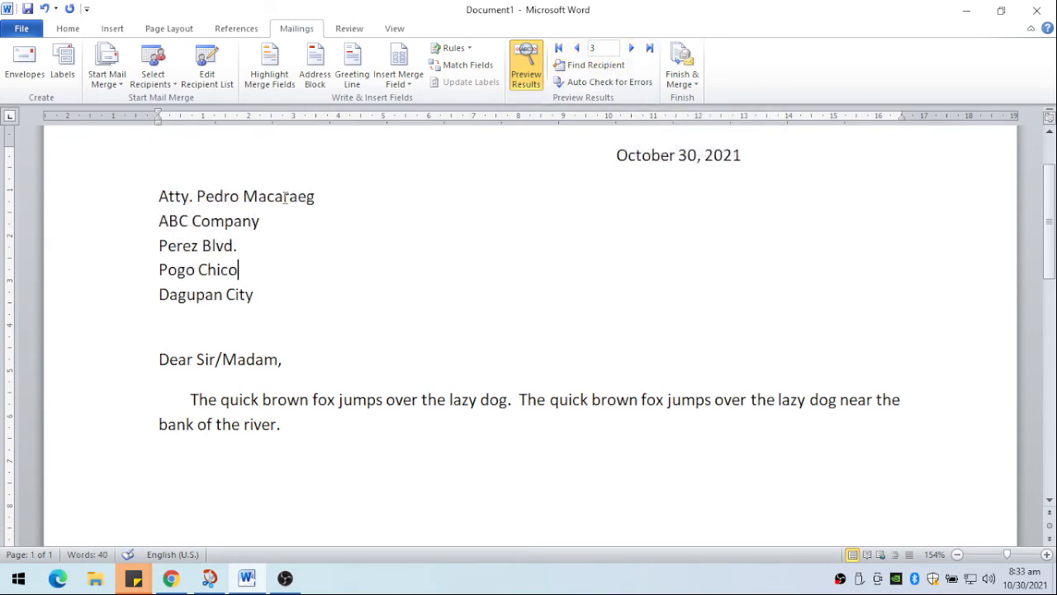
click(631, 49)
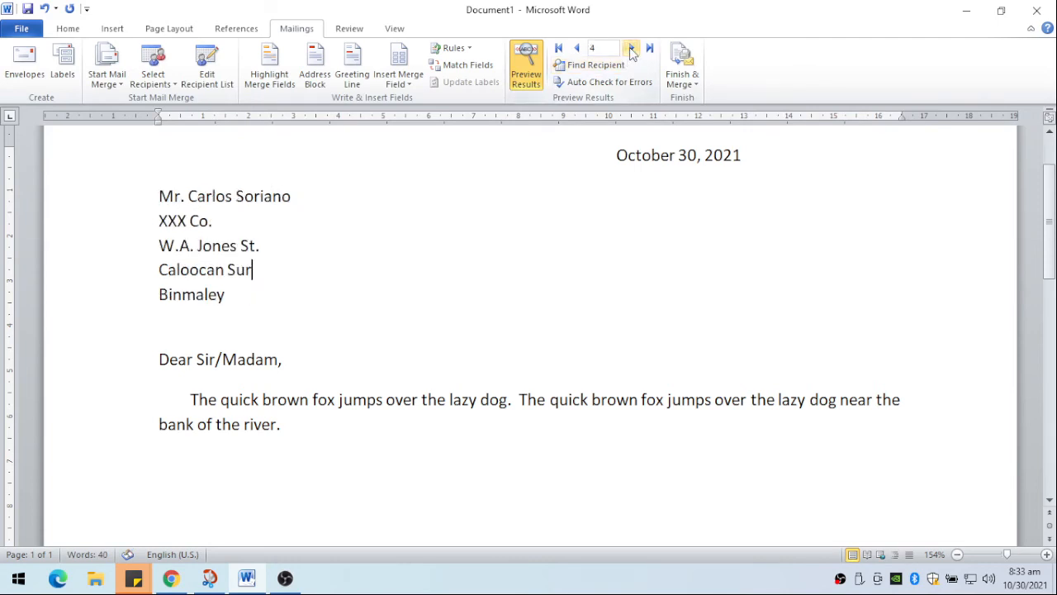
click(577, 49)
click(576, 50)
click(576, 50)
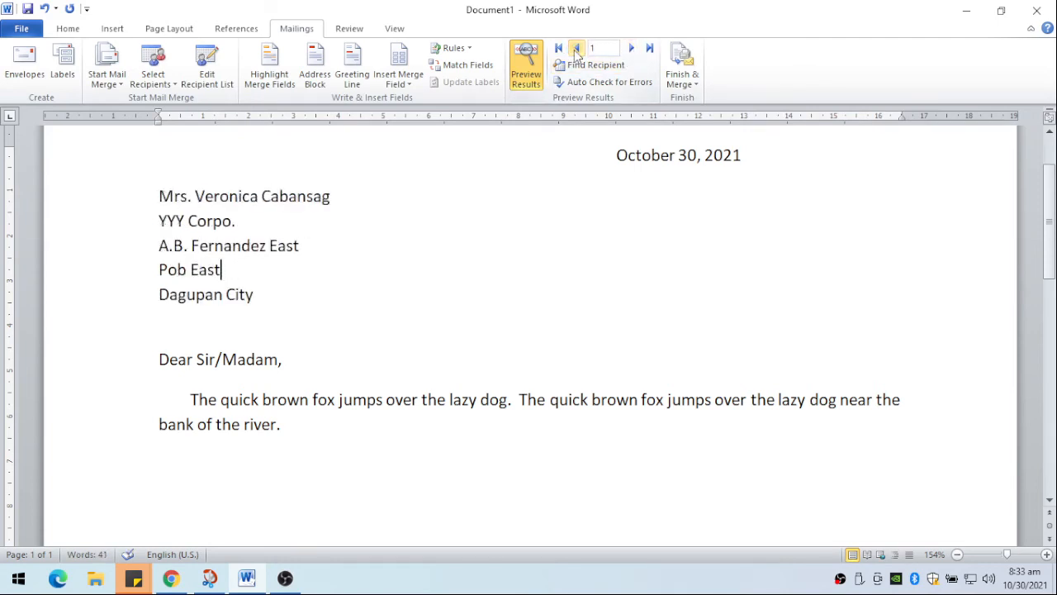
click(631, 49)
click(631, 49)
click(630, 50)
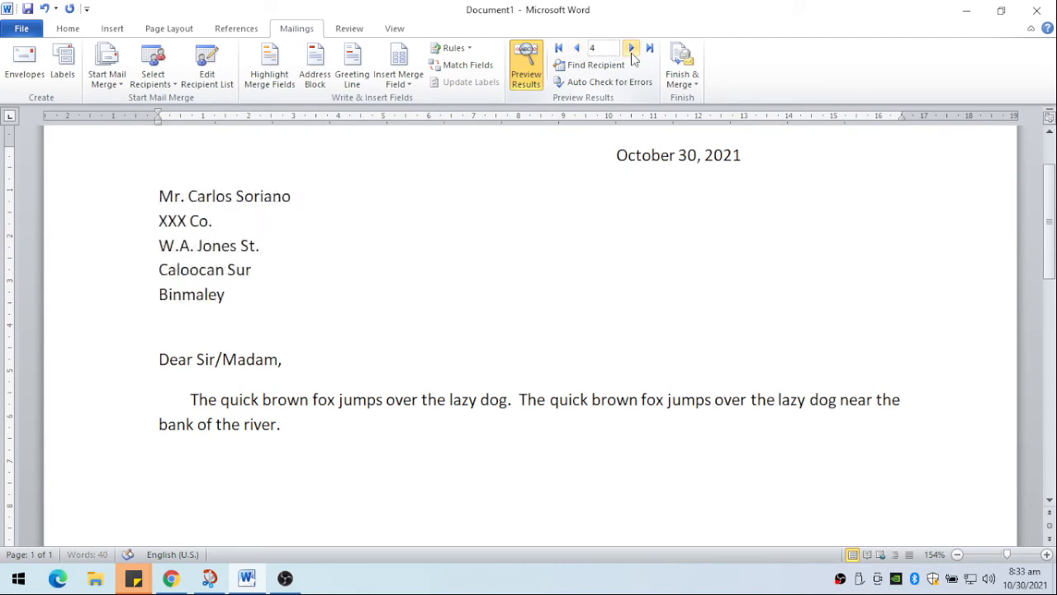
click(575, 53)
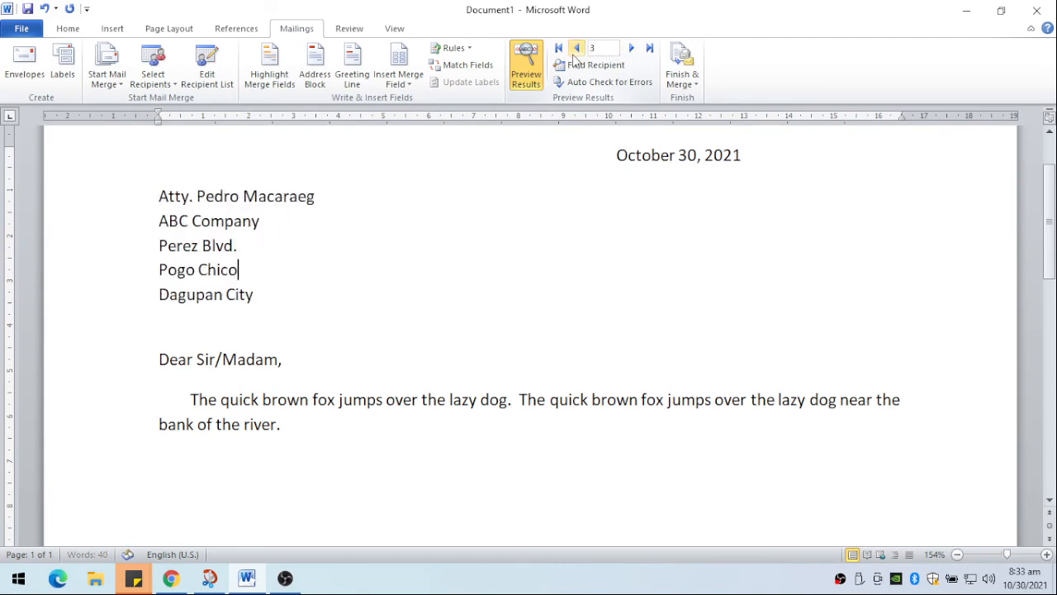
click(575, 53)
click(575, 53)
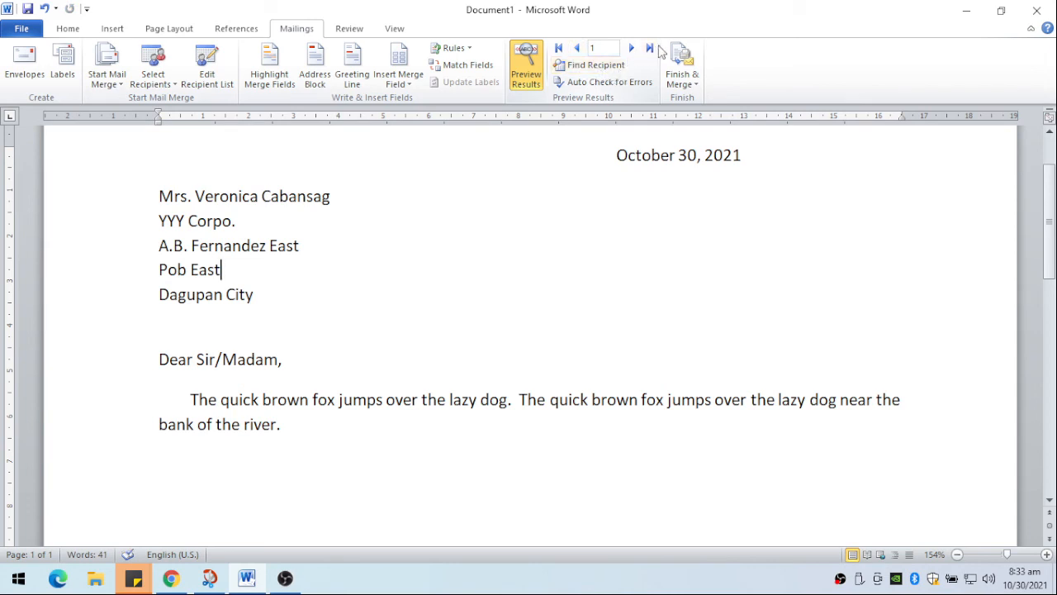
click(650, 49)
click(558, 49)
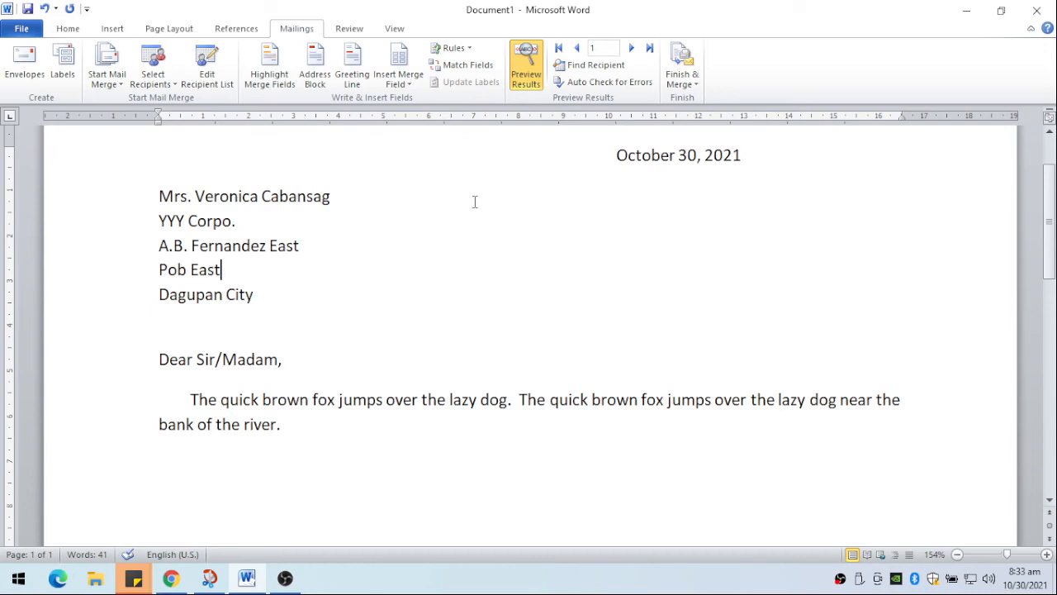
- Find the attorney's record by searching all fields for the recipient's first name, and close the search
click(603, 73)
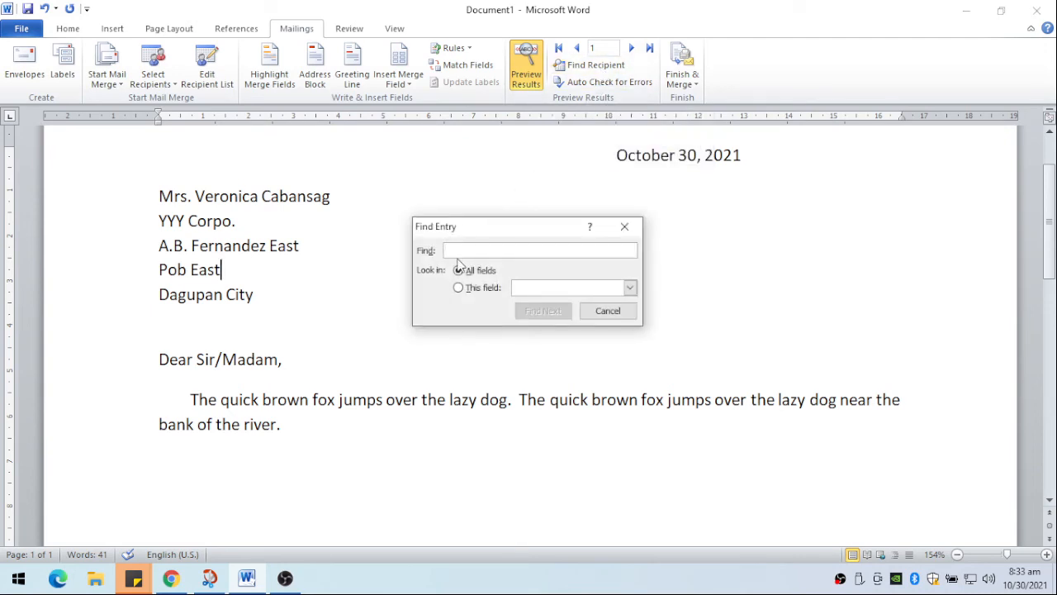
text(edr)
key(BackSpace)
text(P)
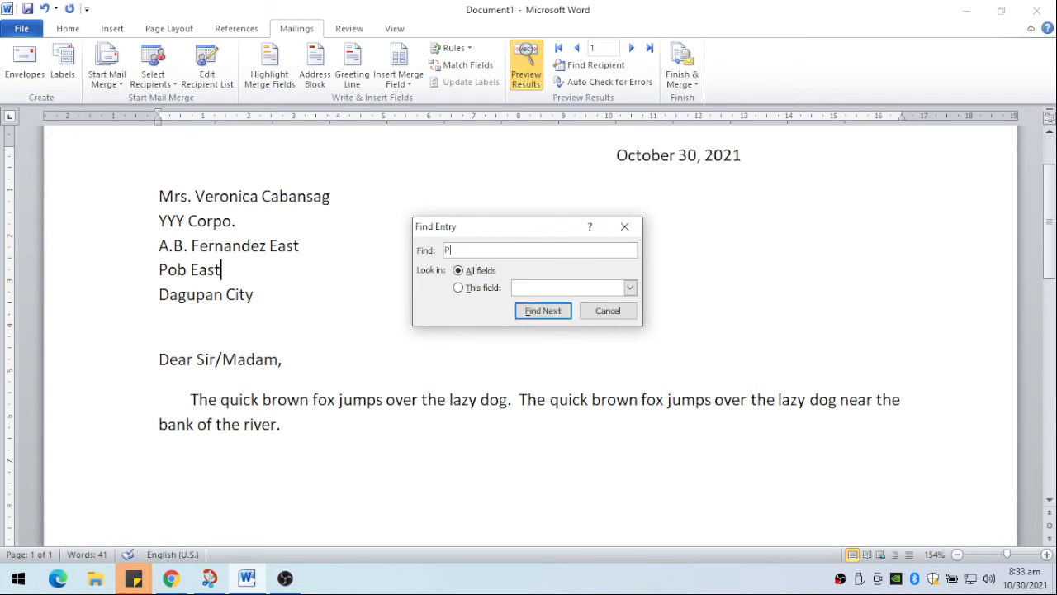
click(534, 314)
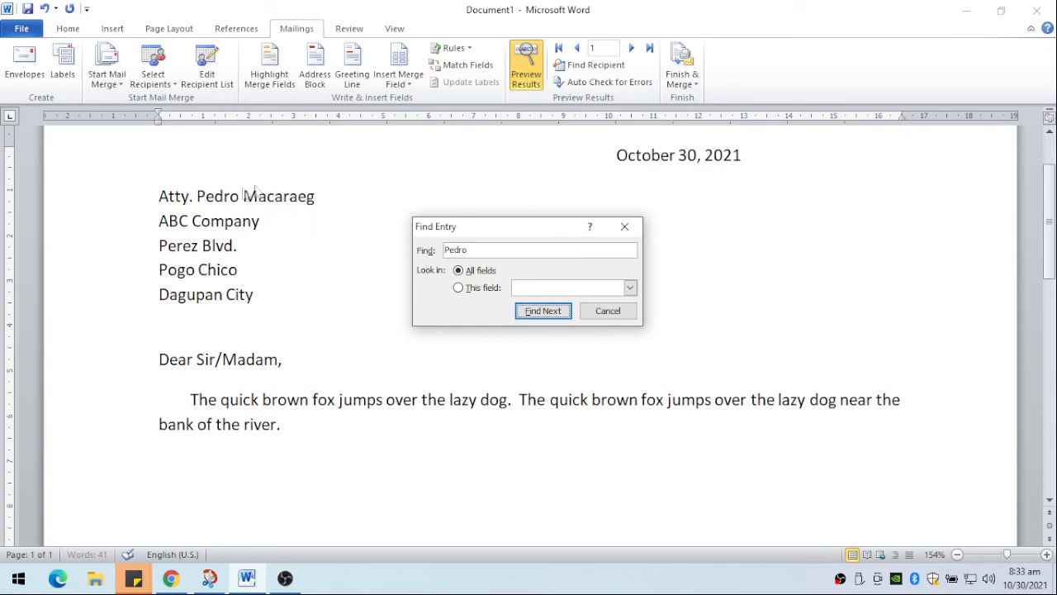
click(609, 311)
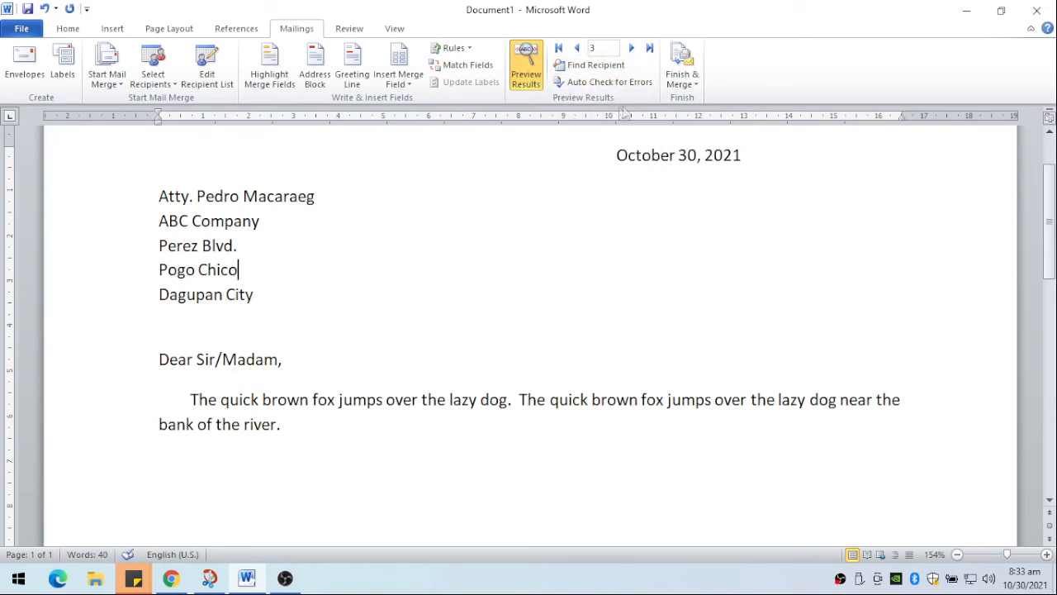
click(674, 84)
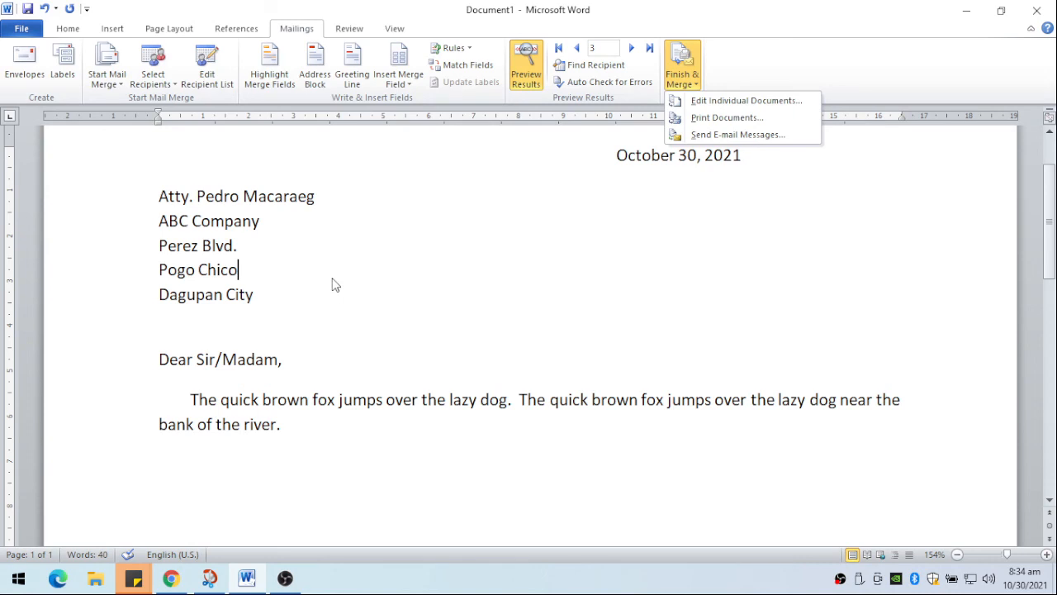
click(486, 265)
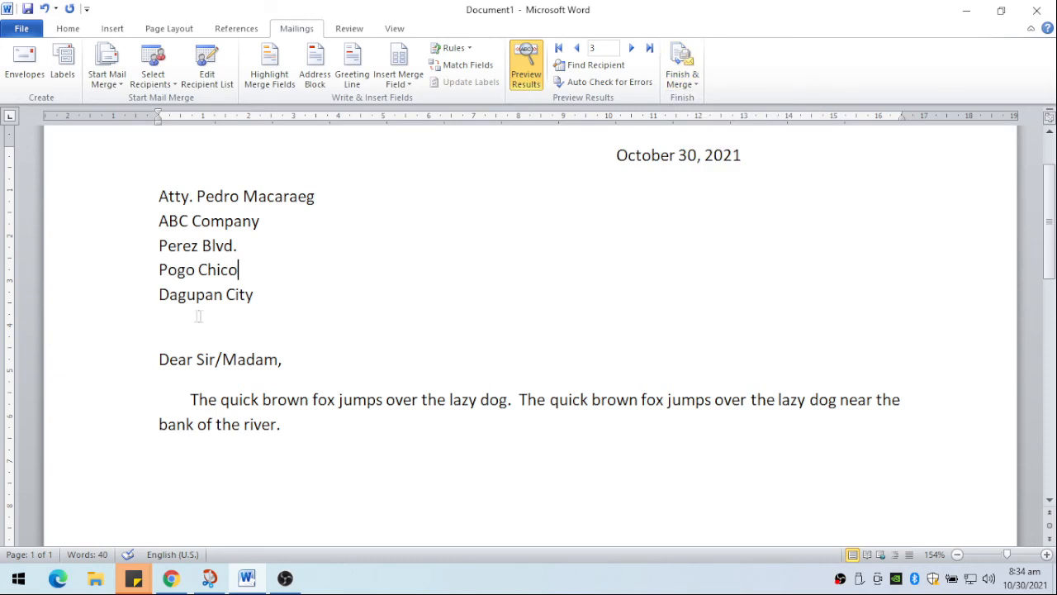
- Delete "Sir/Madam" from the salutation, keeping "Dear" and the comma
drag(197, 359, 241, 372)
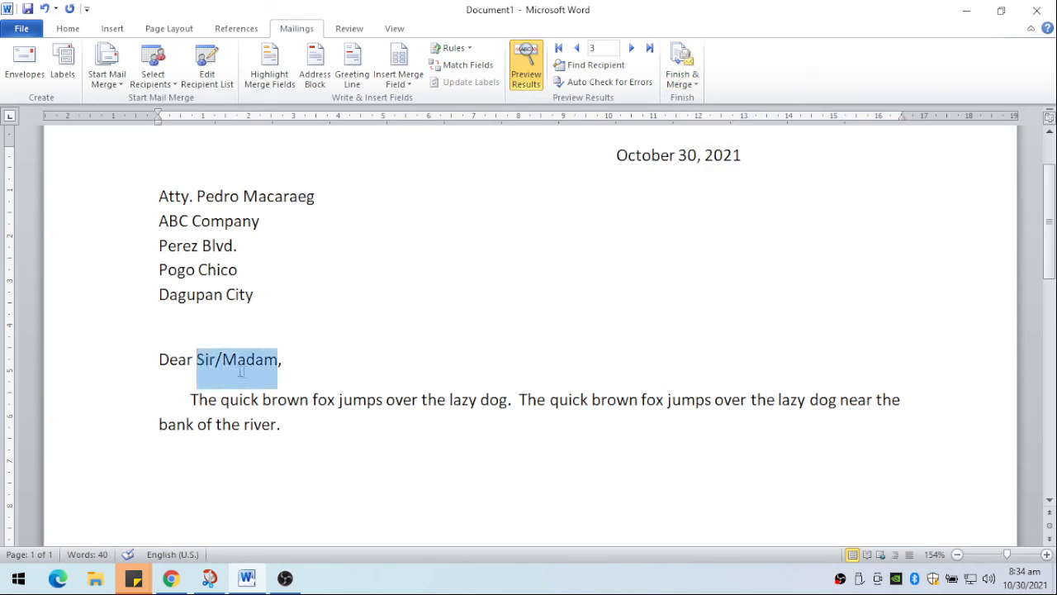
click(267, 368)
key(Delete)
key(BackSpace)
key(BackSpace)
key(BackSpace)
key(BackSpace)
key(BackSpace)
key(BackSpace)
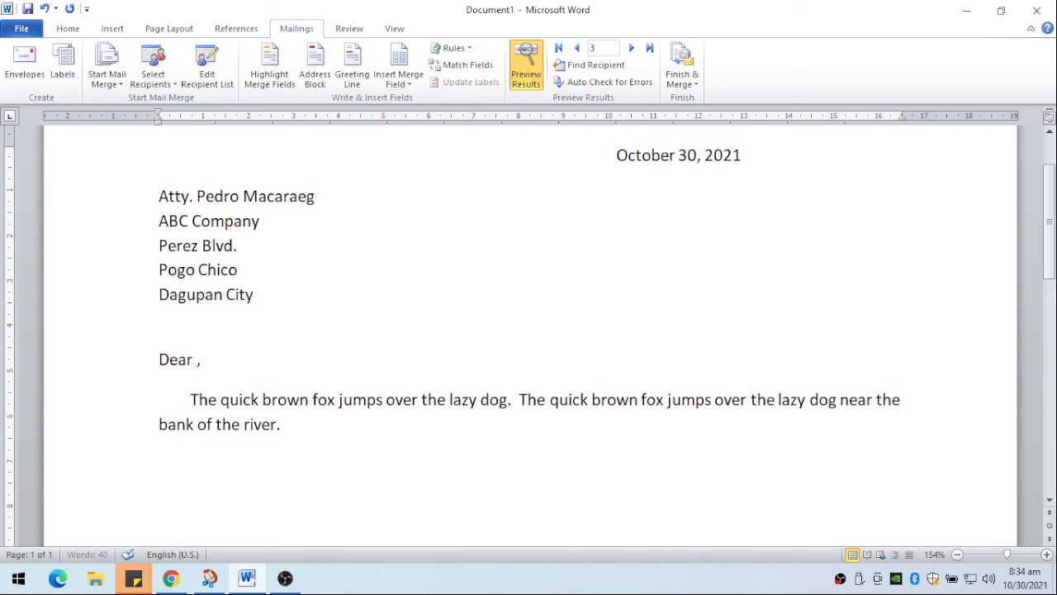
- Insert an If...Then...Else rule after "Dear" that gives "Madam" when the sex field equals F and "Sir" otherwise
click(456, 48)
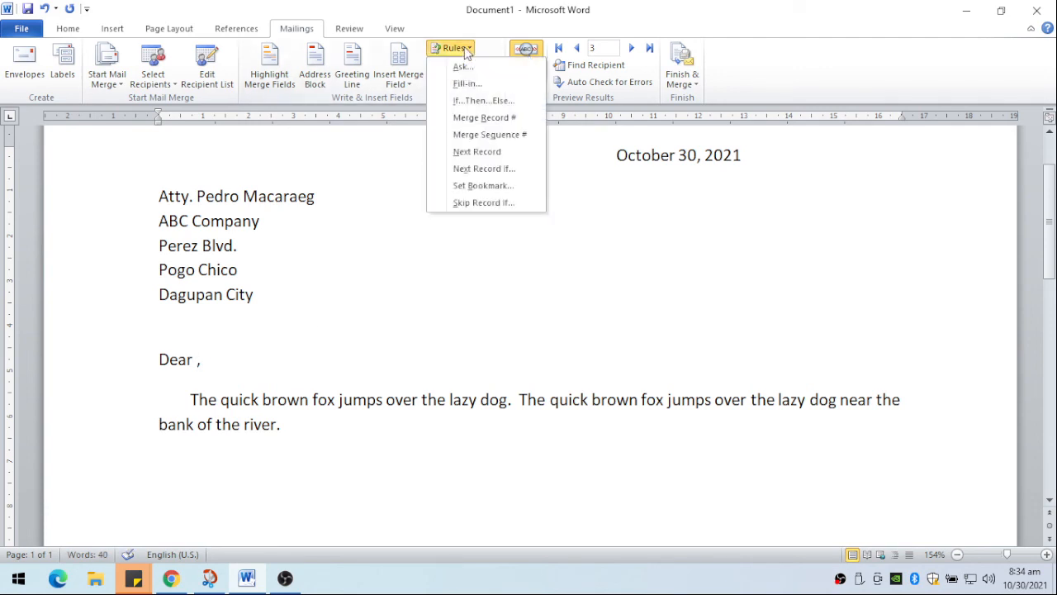
click(470, 108)
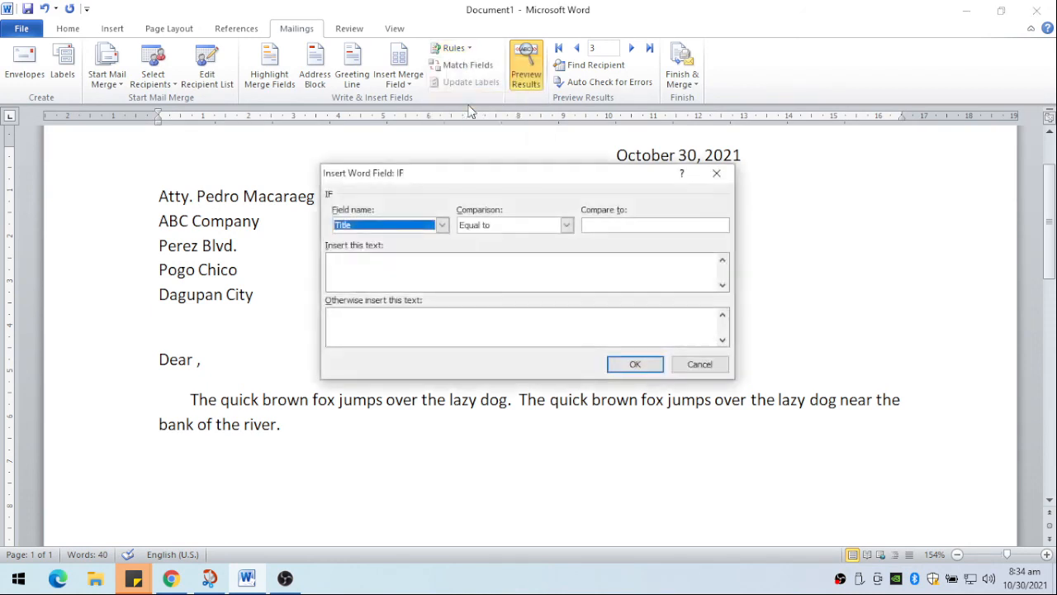
click(441, 227)
click(441, 228)
click(444, 232)
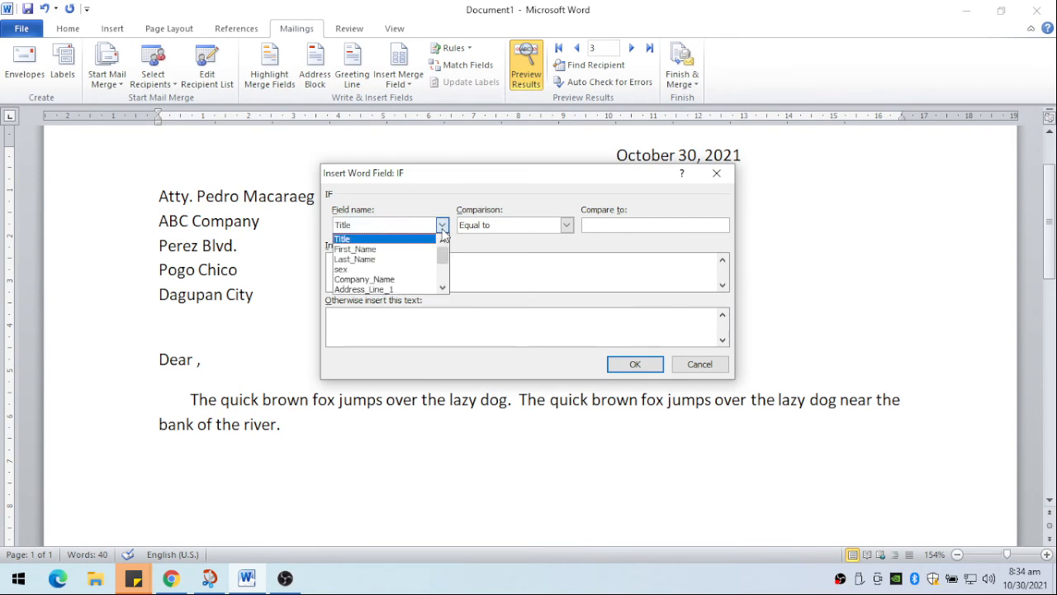
click(359, 267)
click(608, 224)
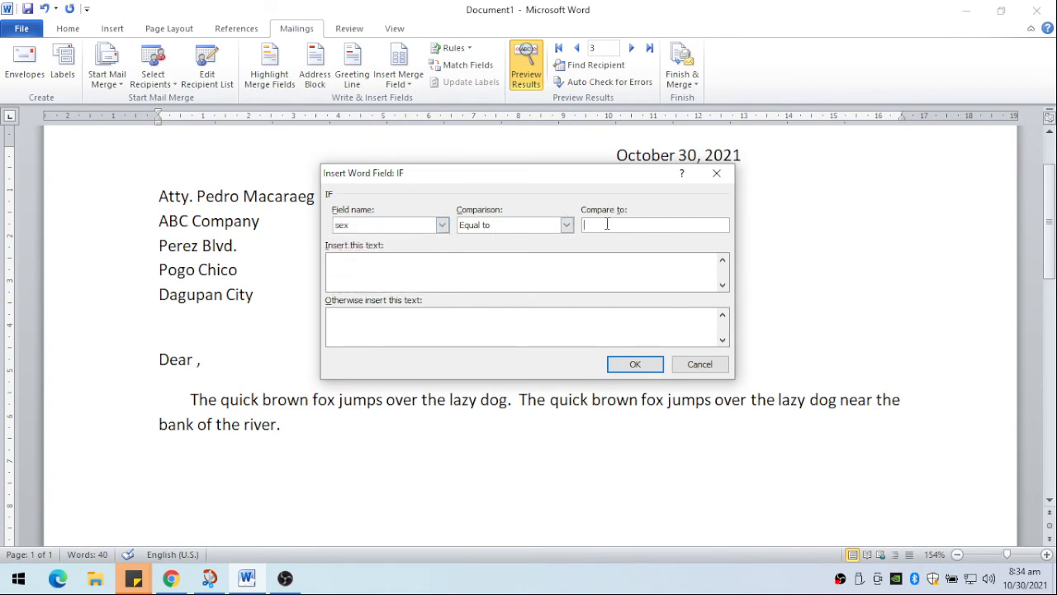
text(F)
click(480, 275)
click(443, 324)
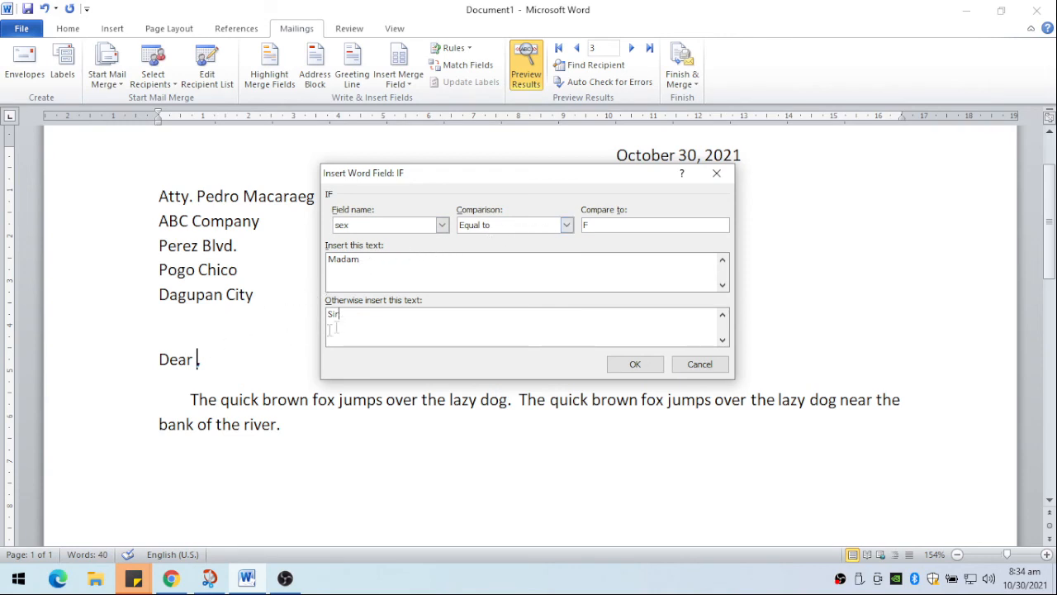
click(635, 364)
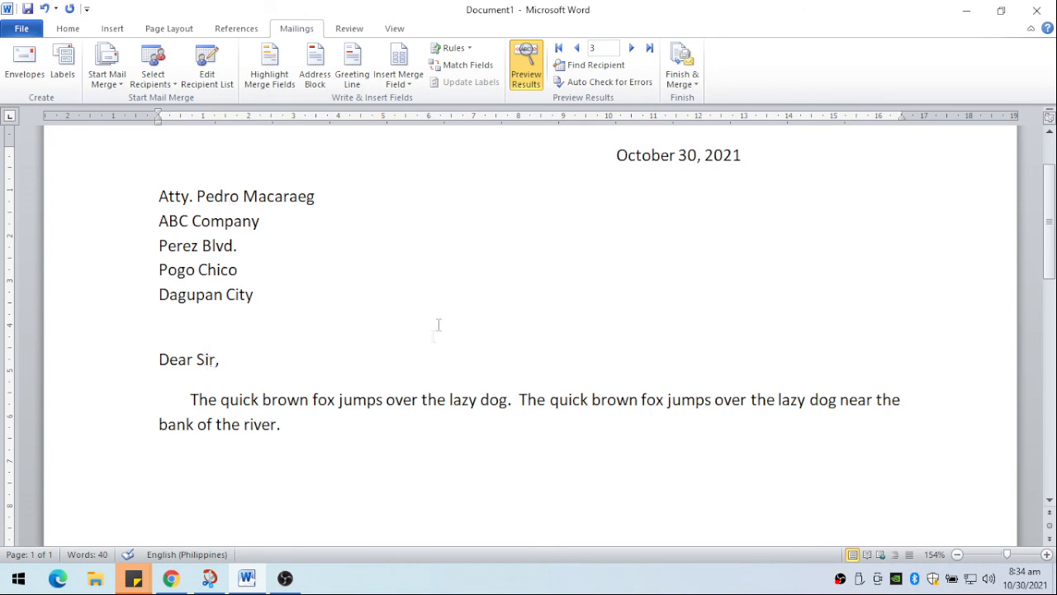
- Go back to record 1 and forward to record 4 to check the salutation in each previewed letter
click(577, 48)
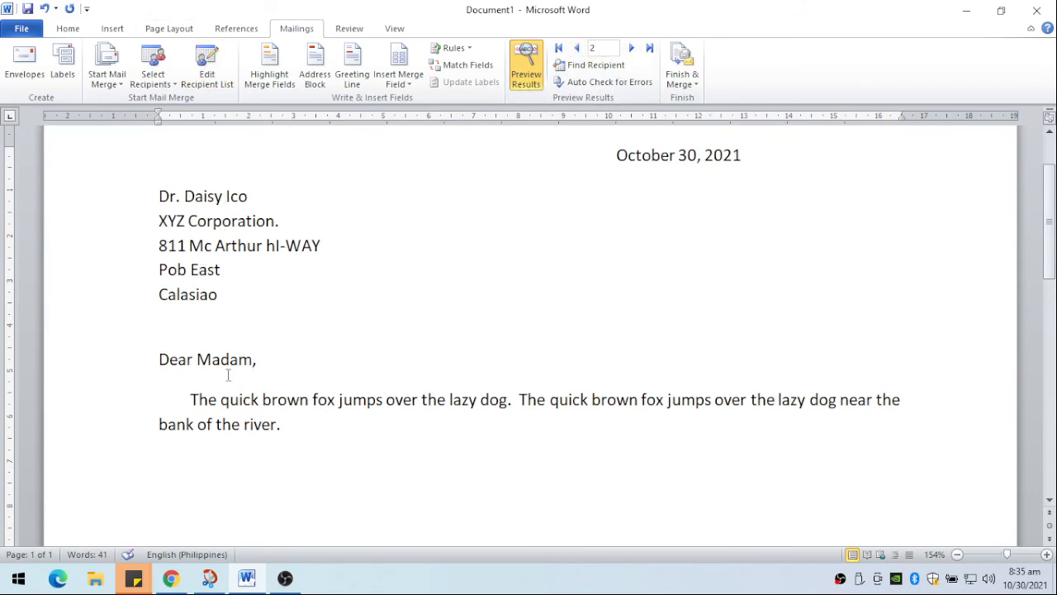
click(577, 48)
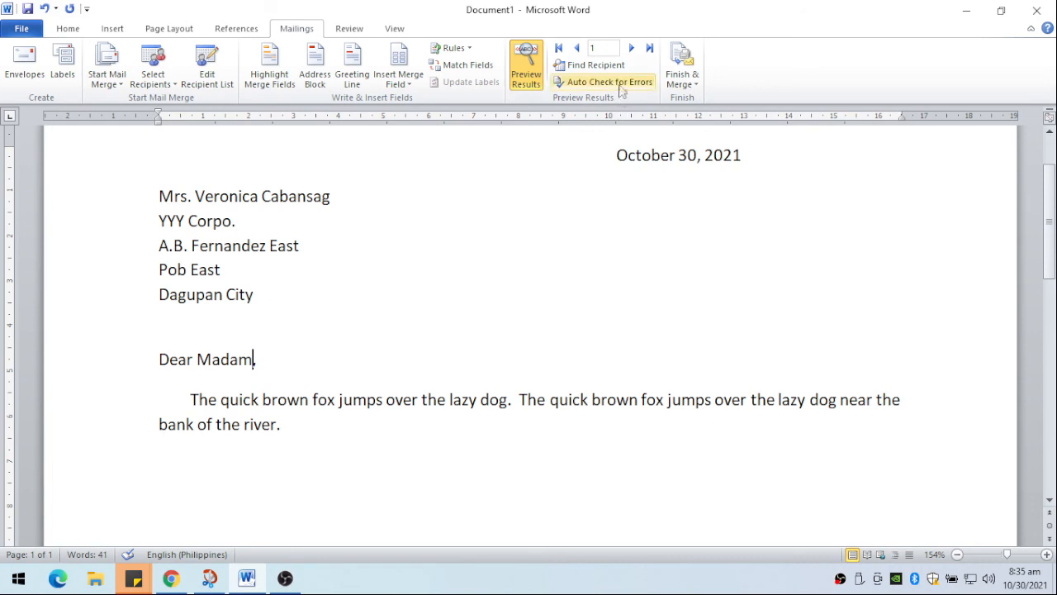
click(631, 48)
click(631, 48)
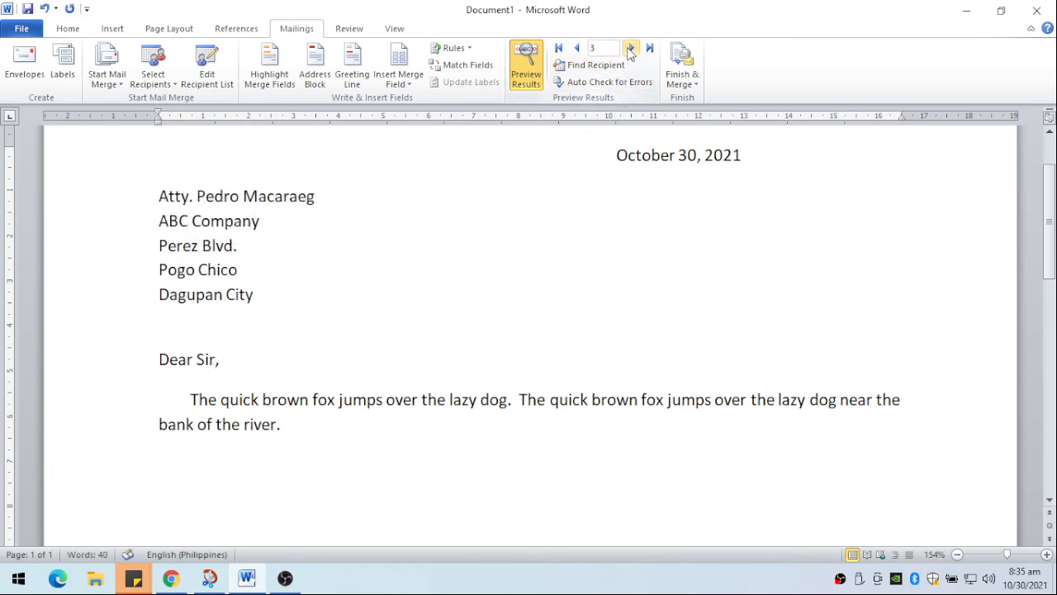
click(631, 49)
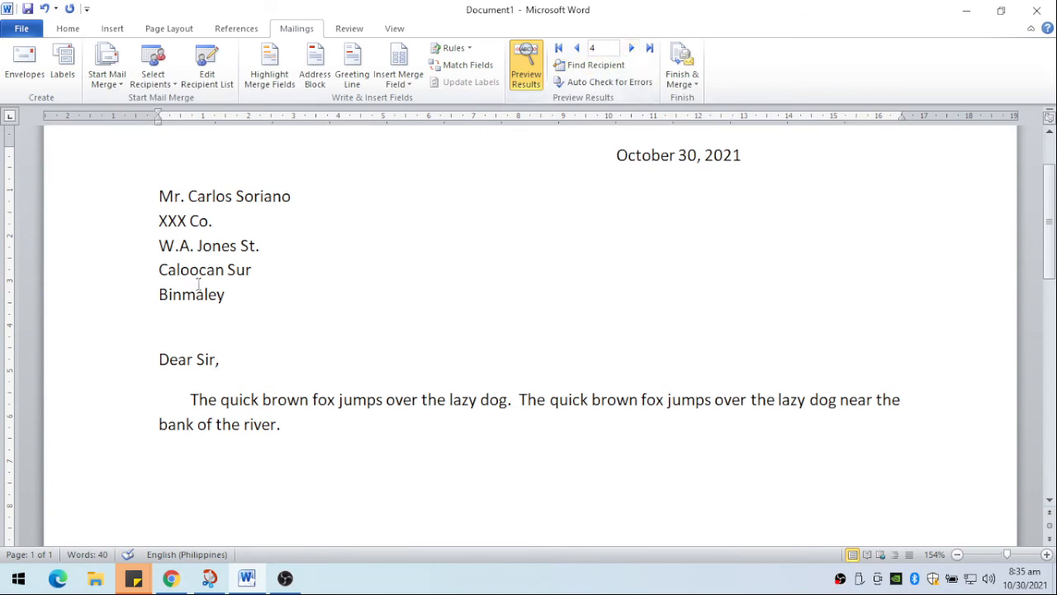
click(218, 358)
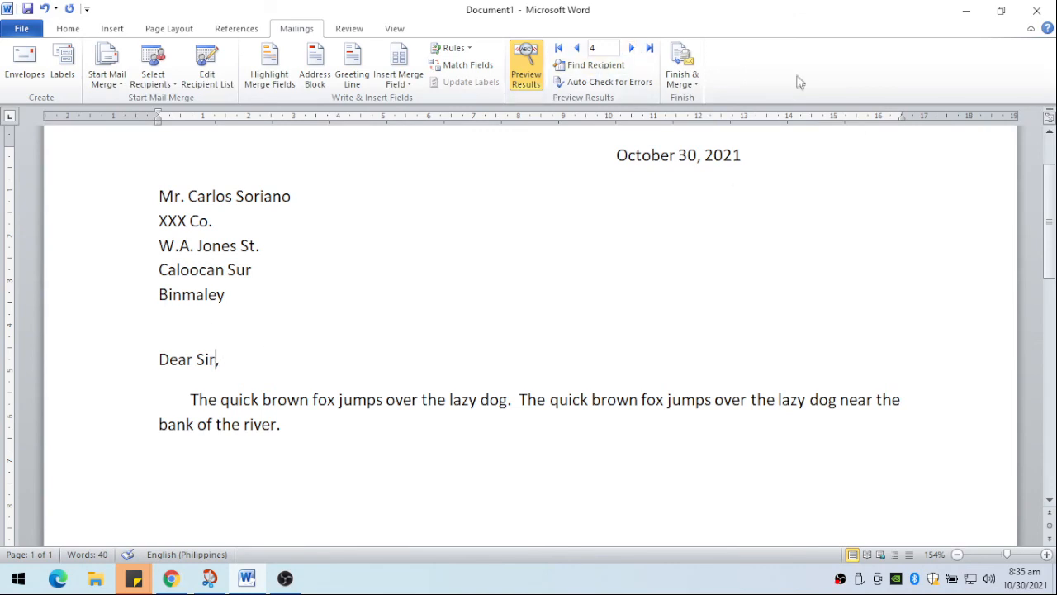
click(685, 79)
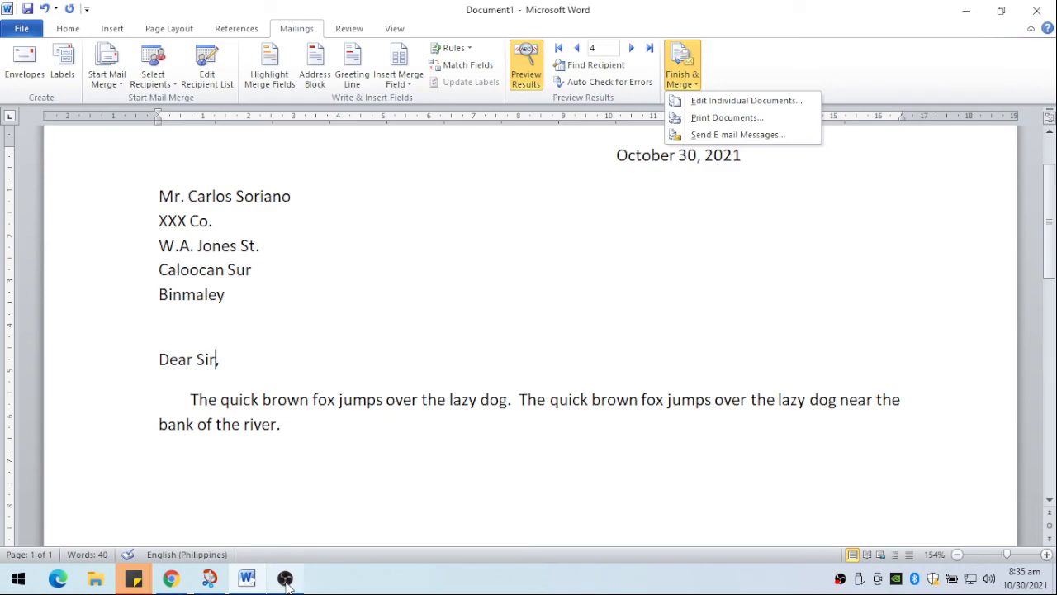
mouse_move(286, 583)
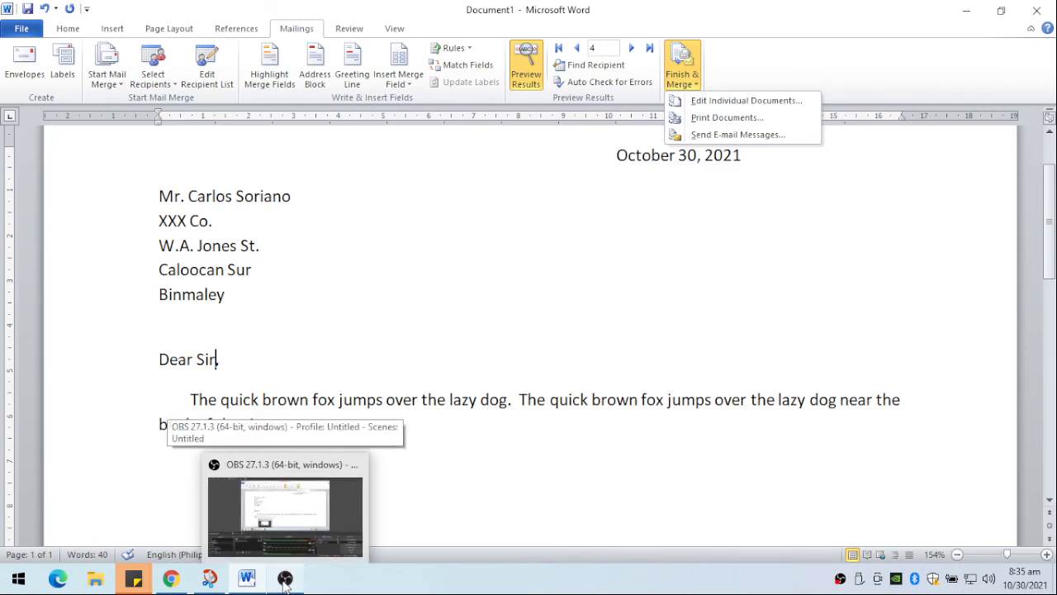
click(285, 583)
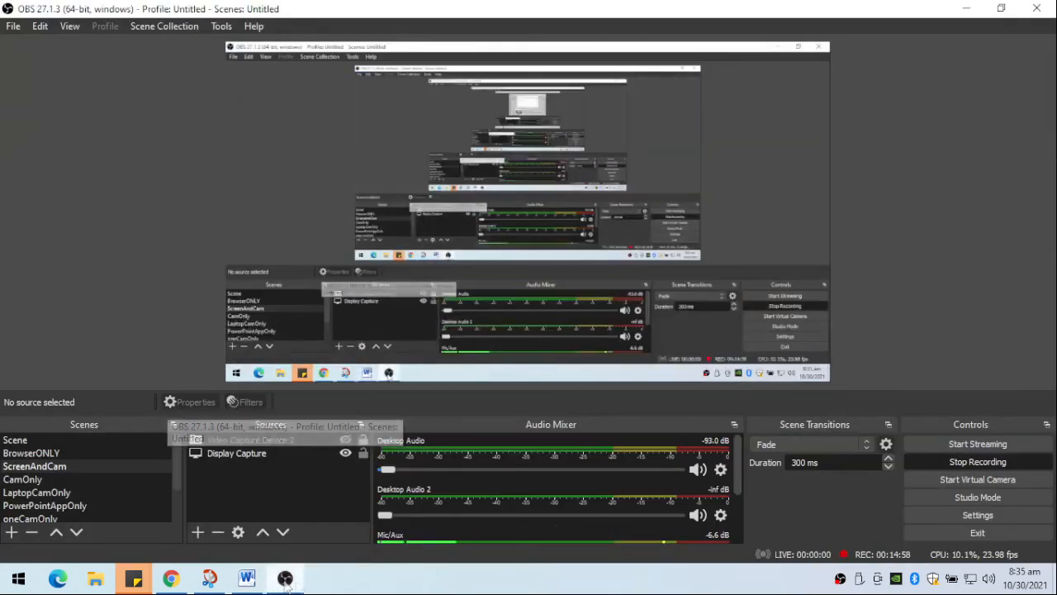
click(965, 464)
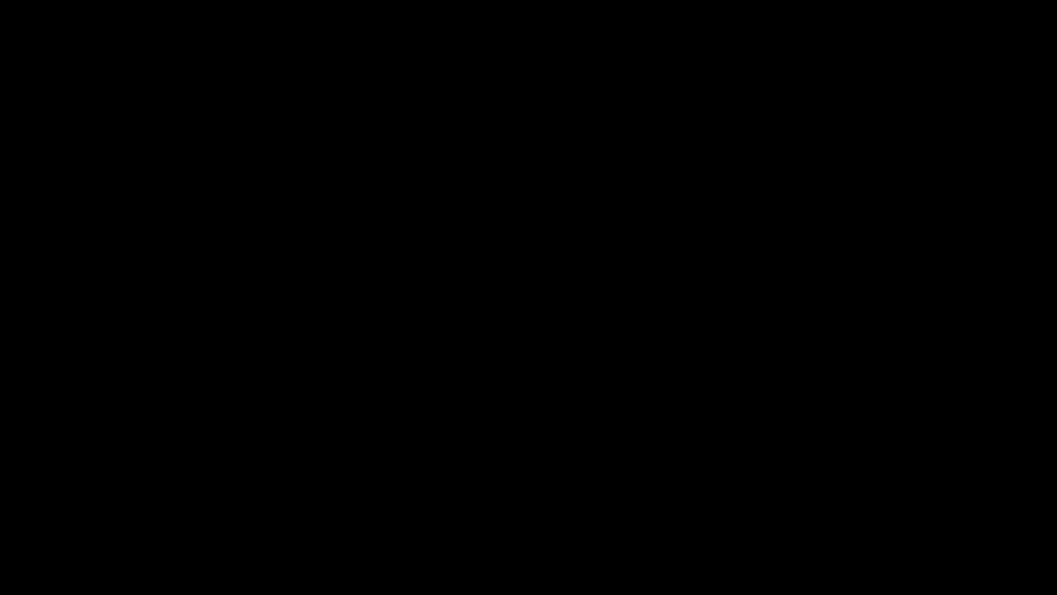